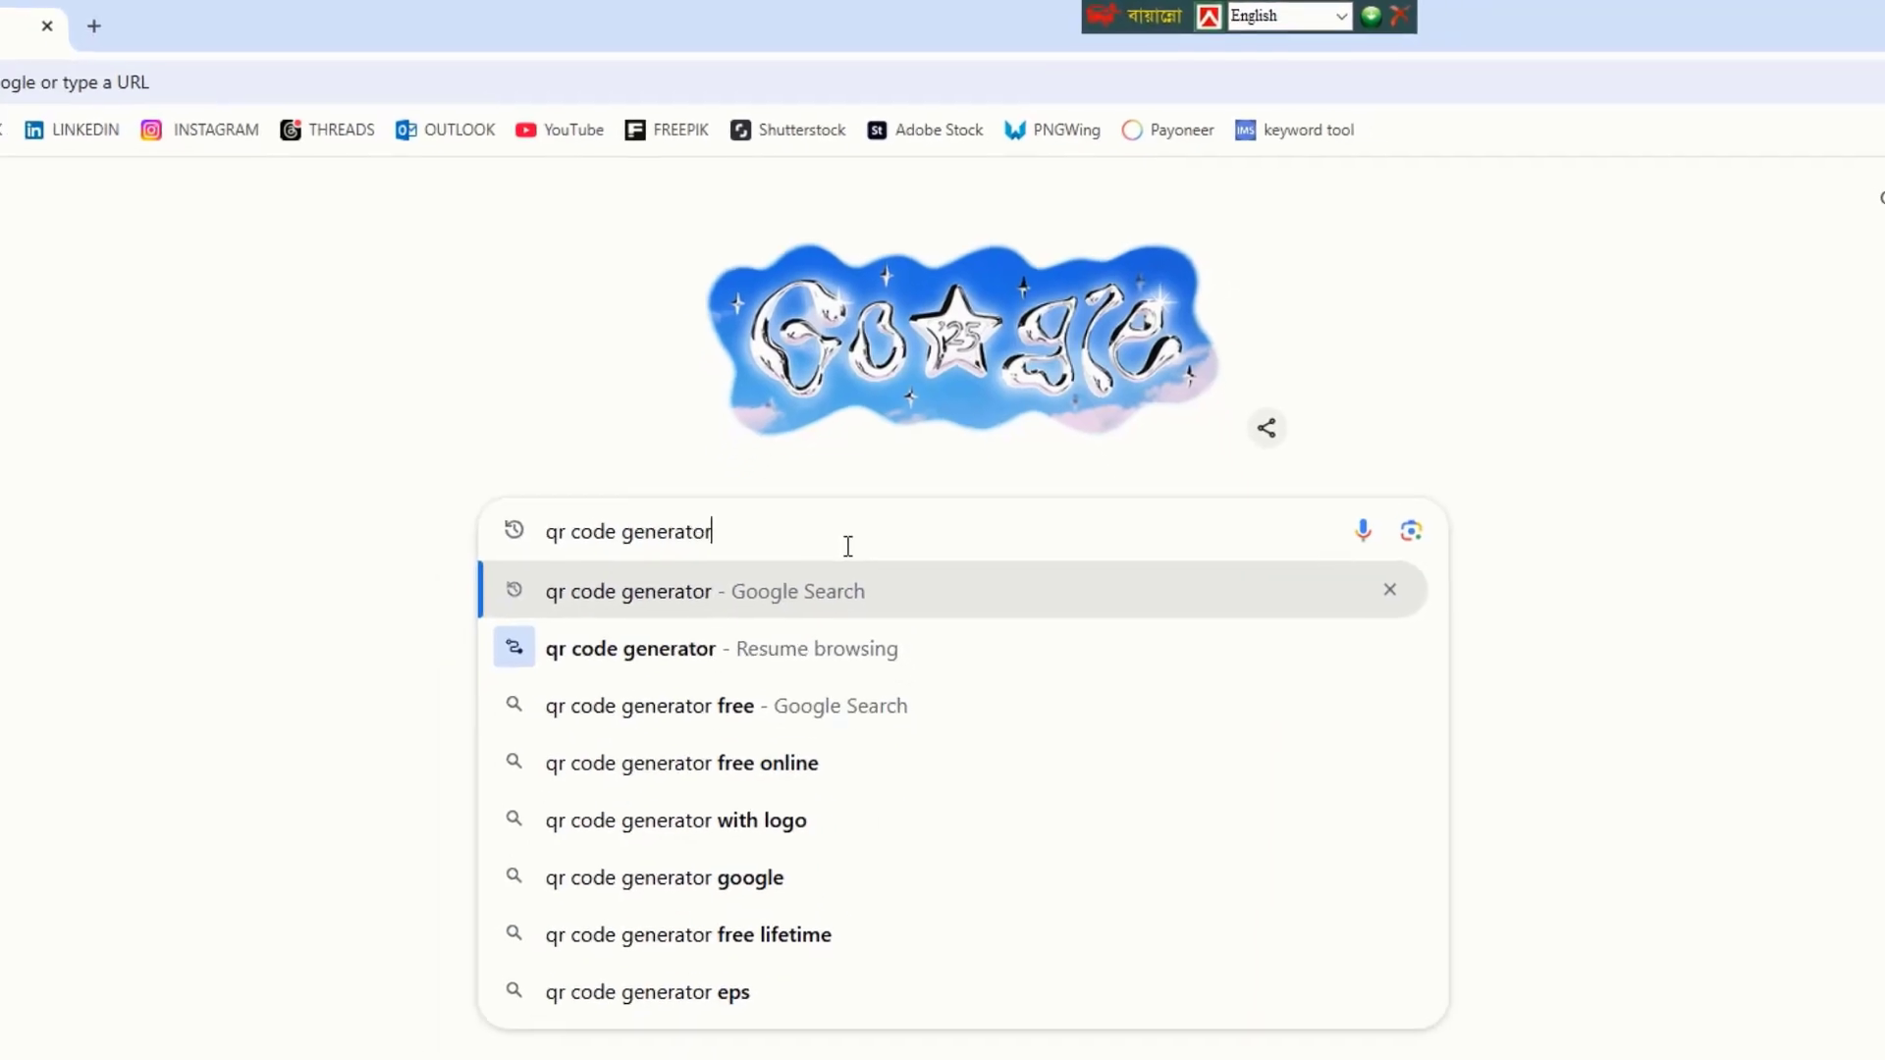
Step: Search Google for 'qr code generator' and open the qr-code-generator.com site from the results
{"action": "key", "text": "Return"}
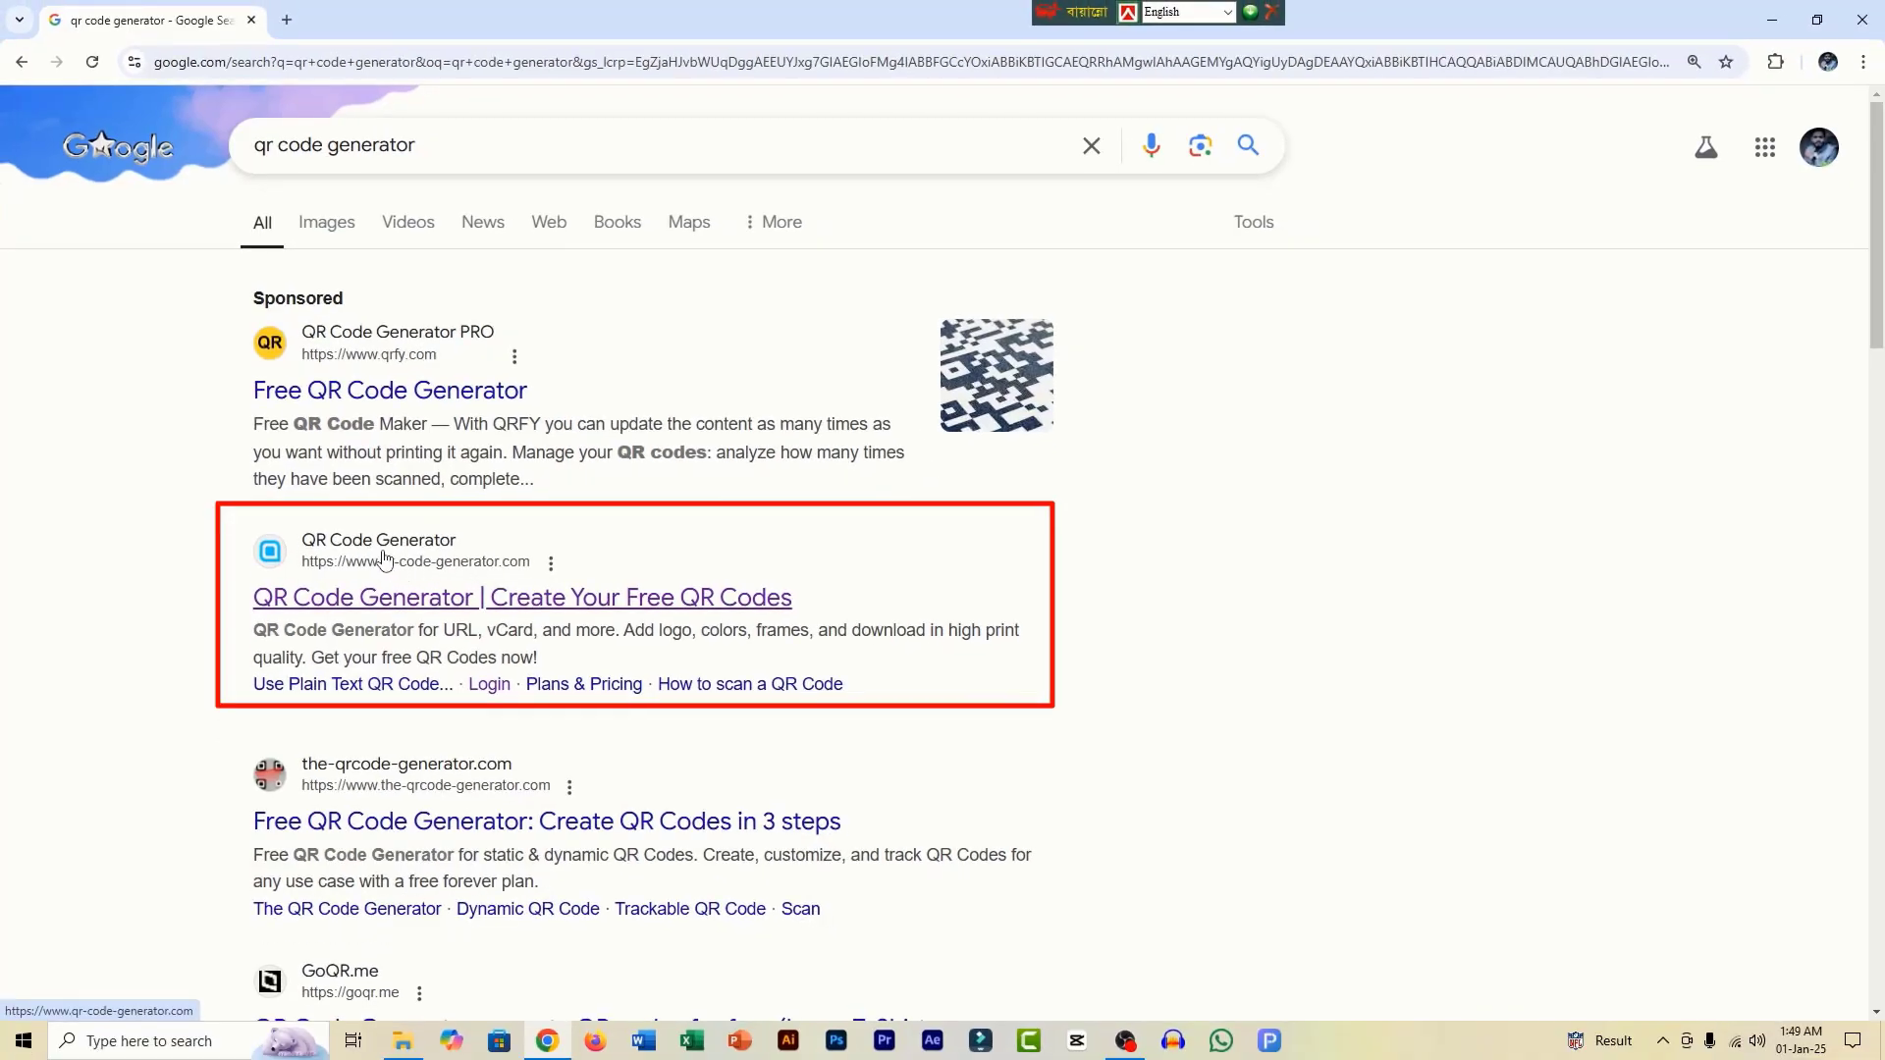
{"action": "left_click", "coordinate": [384, 559]}
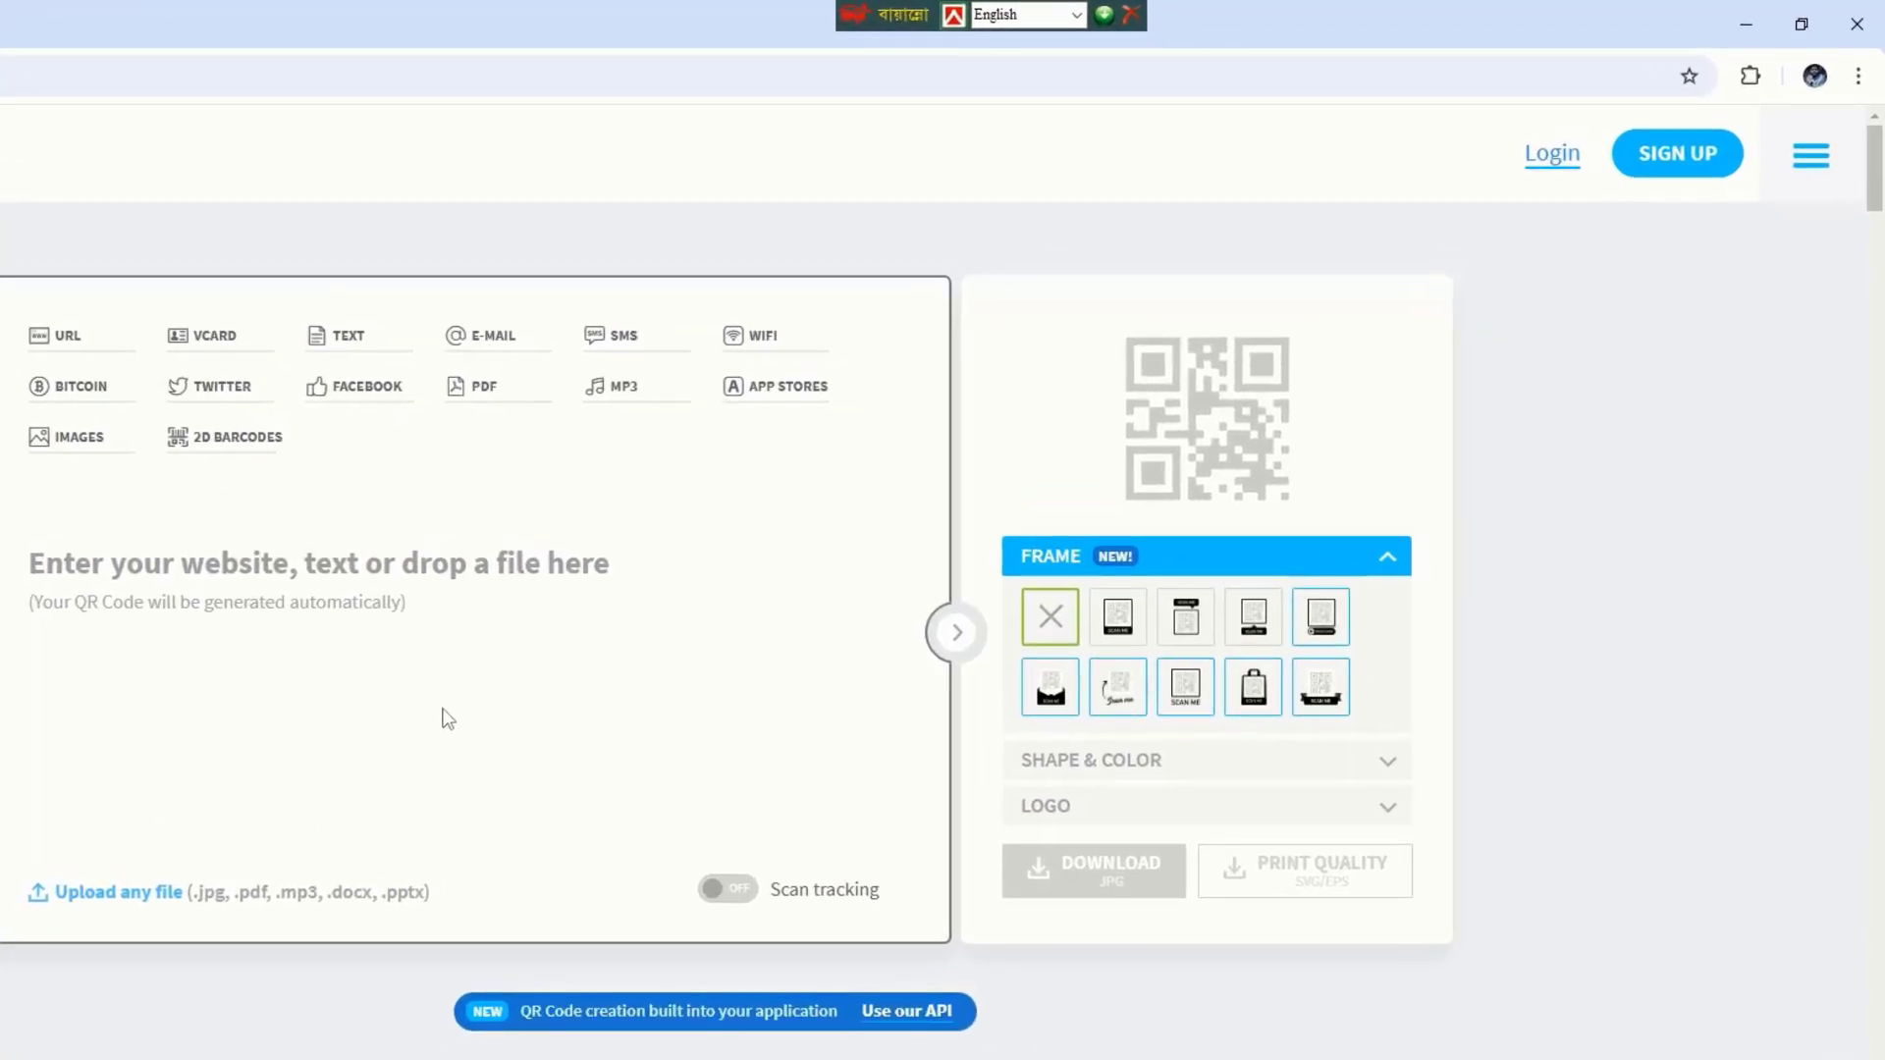
Step: Sign up for an account with a work email and password, accepting the terms and policies
{"action": "left_click", "coordinate": [1678, 155]}
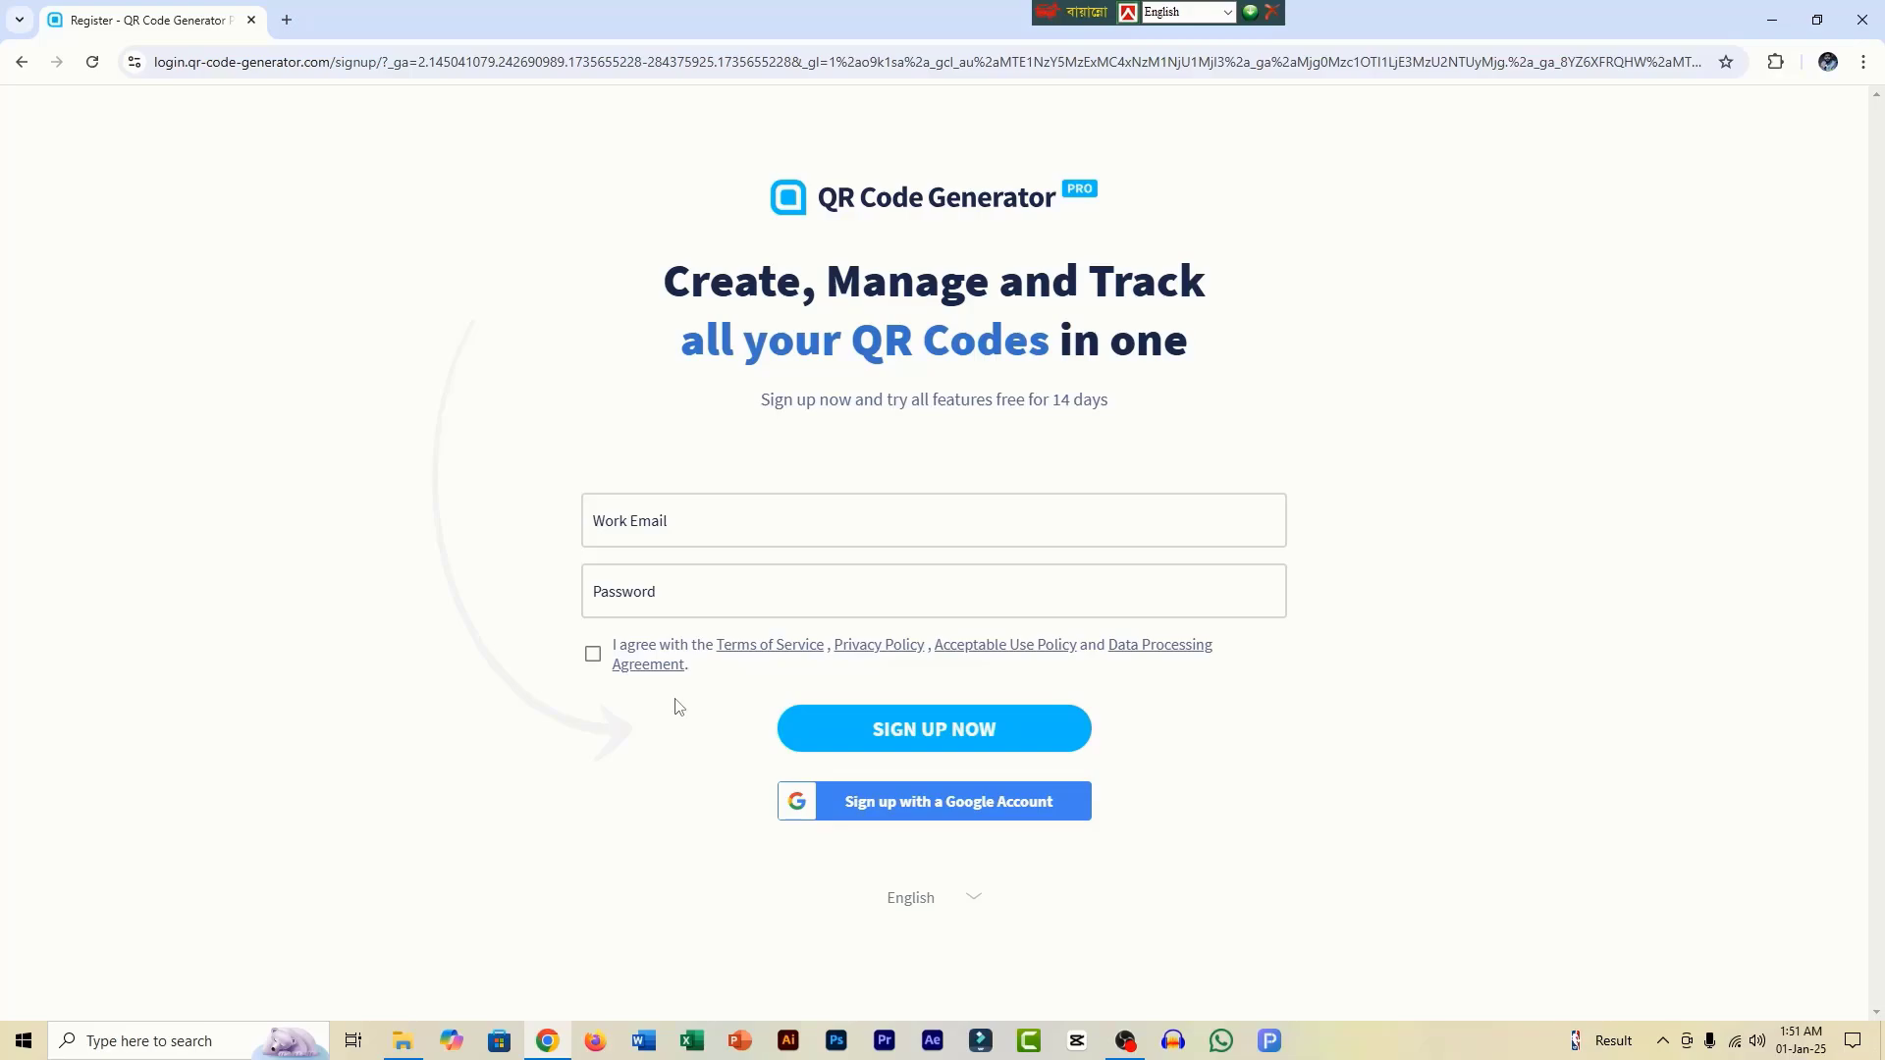
{"action": "left_click", "coordinate": [613, 513]}
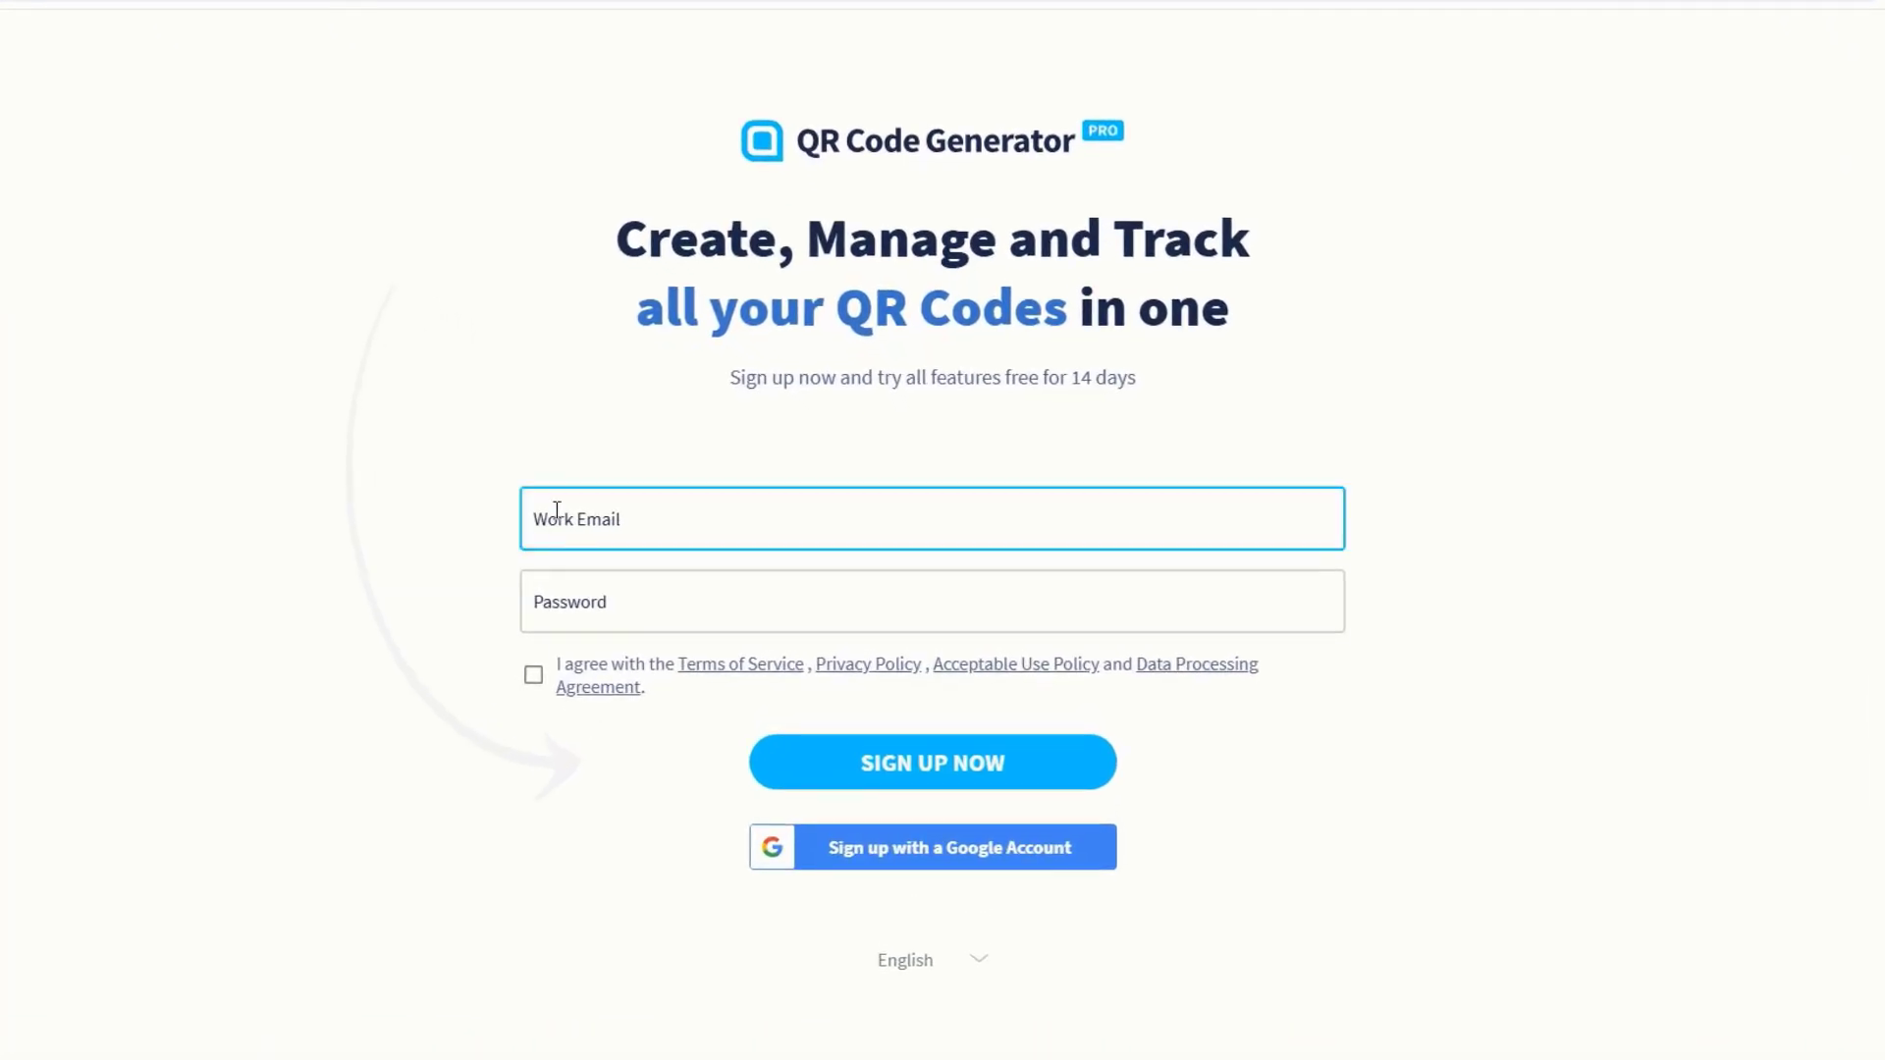
{"action": "left_click", "coordinate": [592, 595]}
{"action": "left_click", "coordinate": [533, 675]}
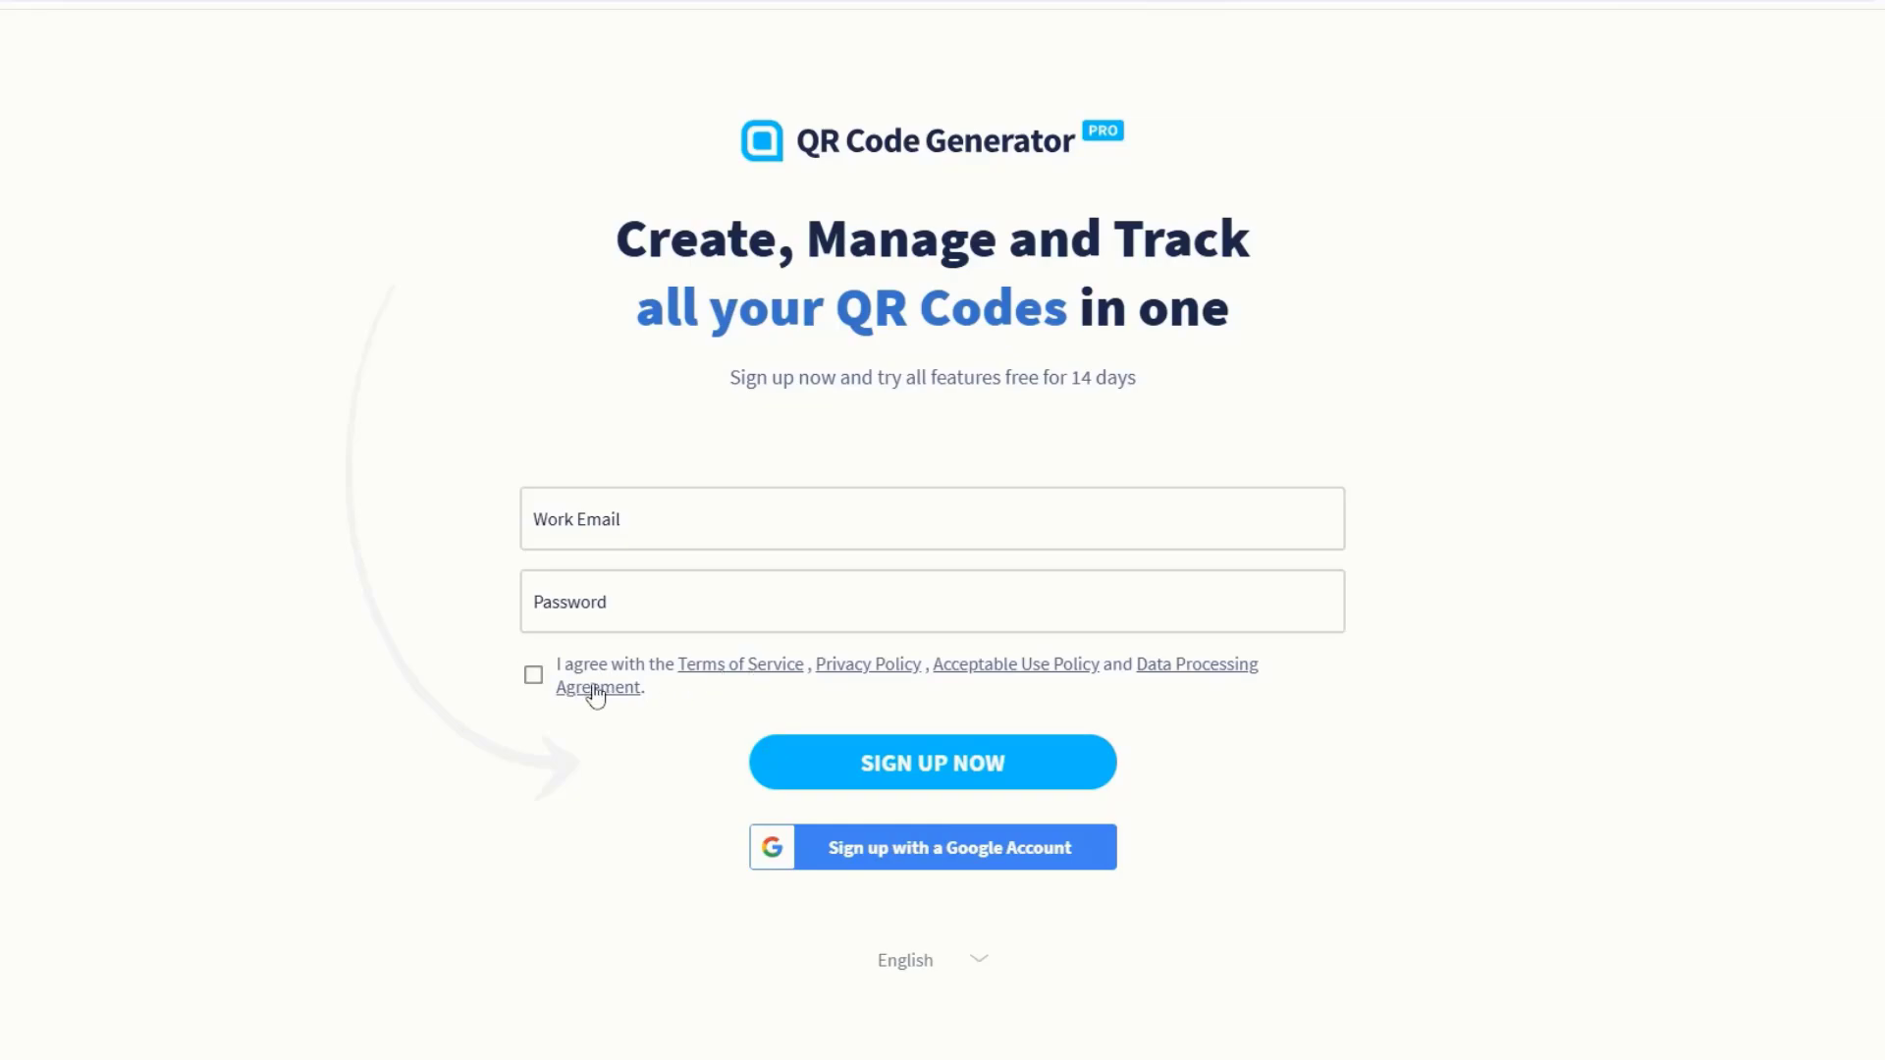
{"action": "left_click", "coordinate": [533, 676]}
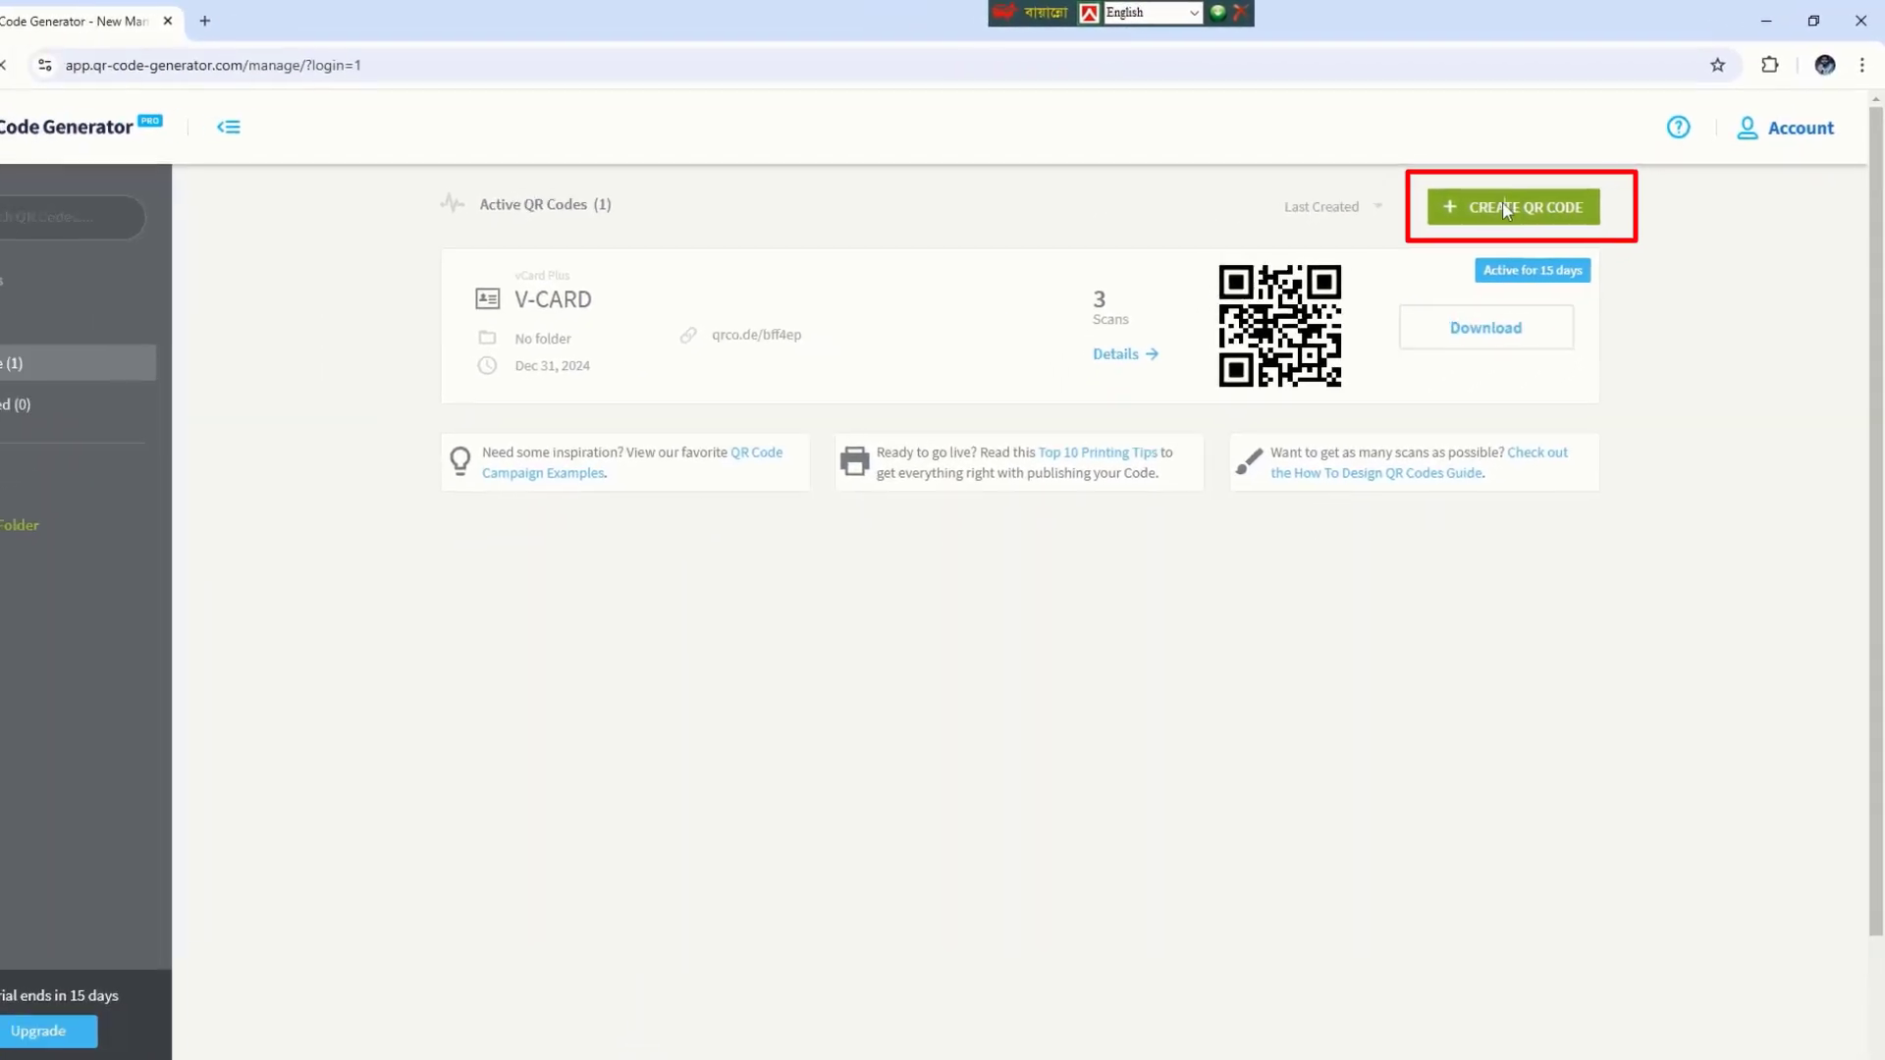
Step: Create a new QR code of type vCard Plus and continue to its editor
{"action": "left_click", "coordinate": [1502, 207]}
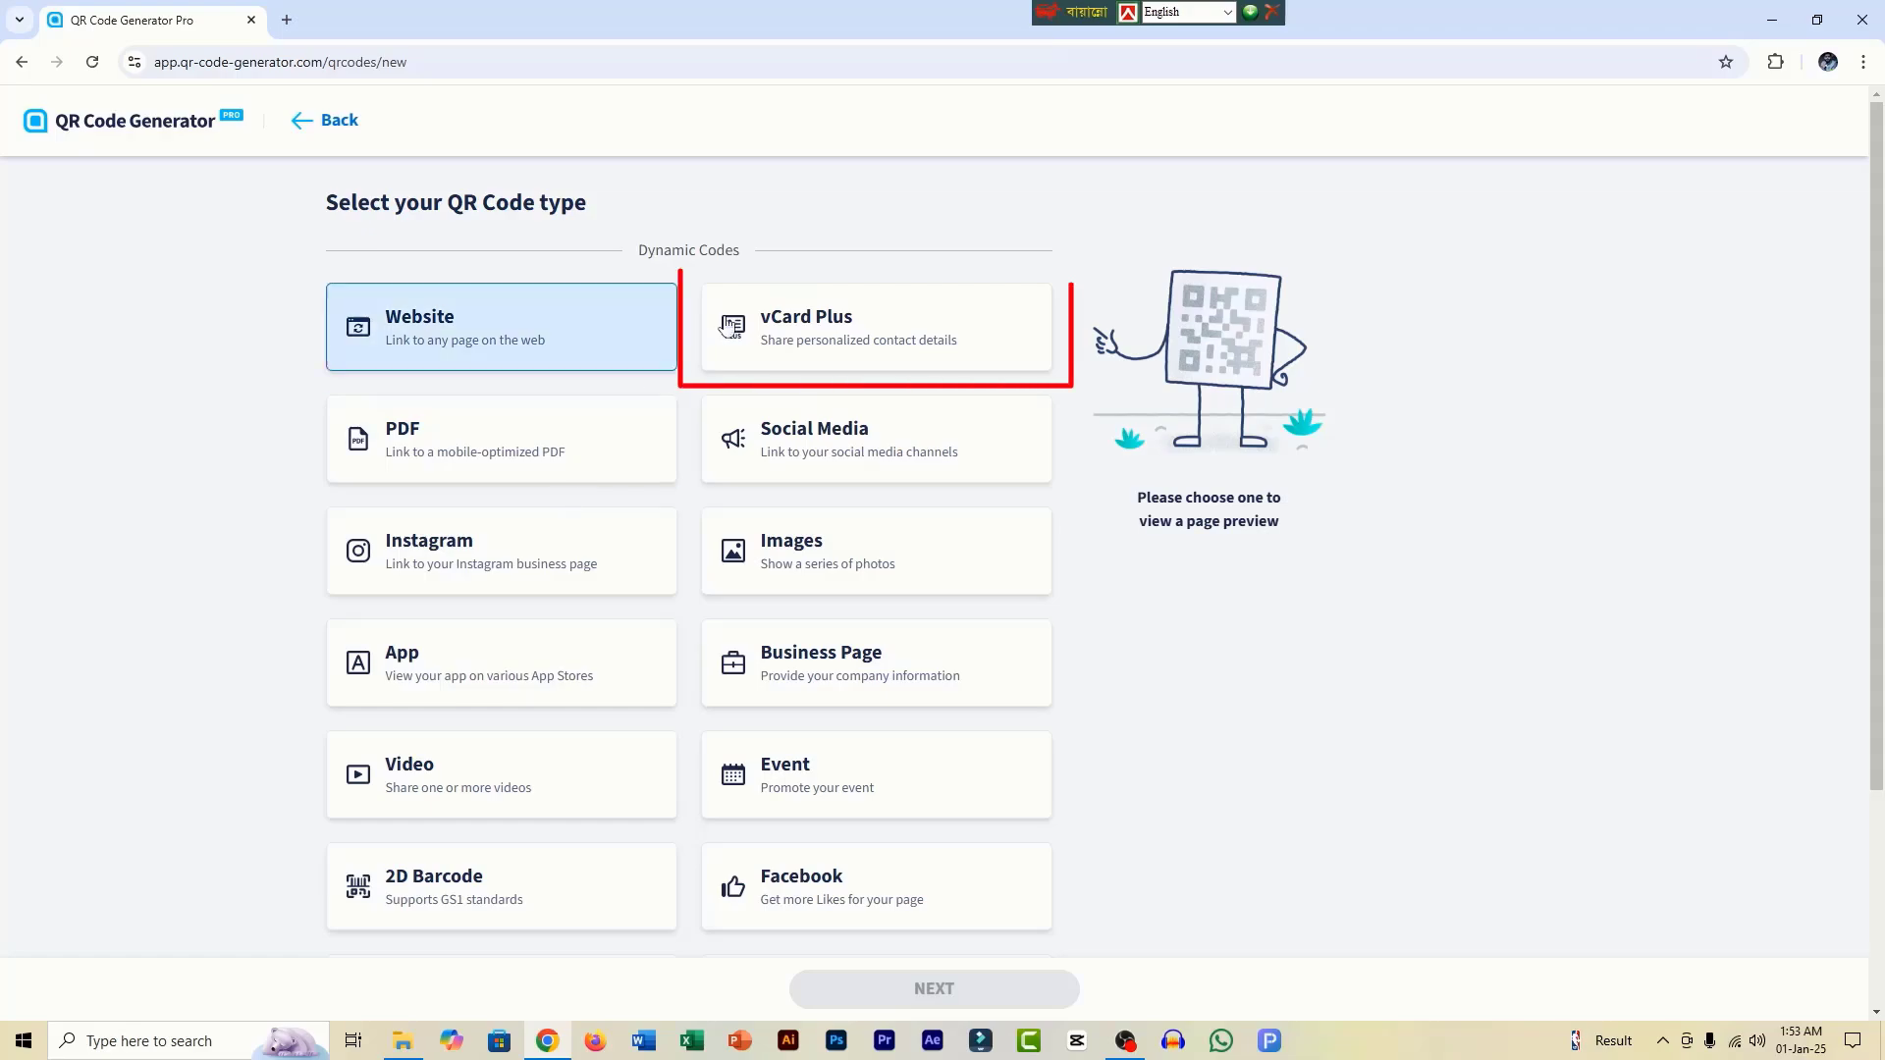
{"action": "left_click", "coordinate": [786, 339]}
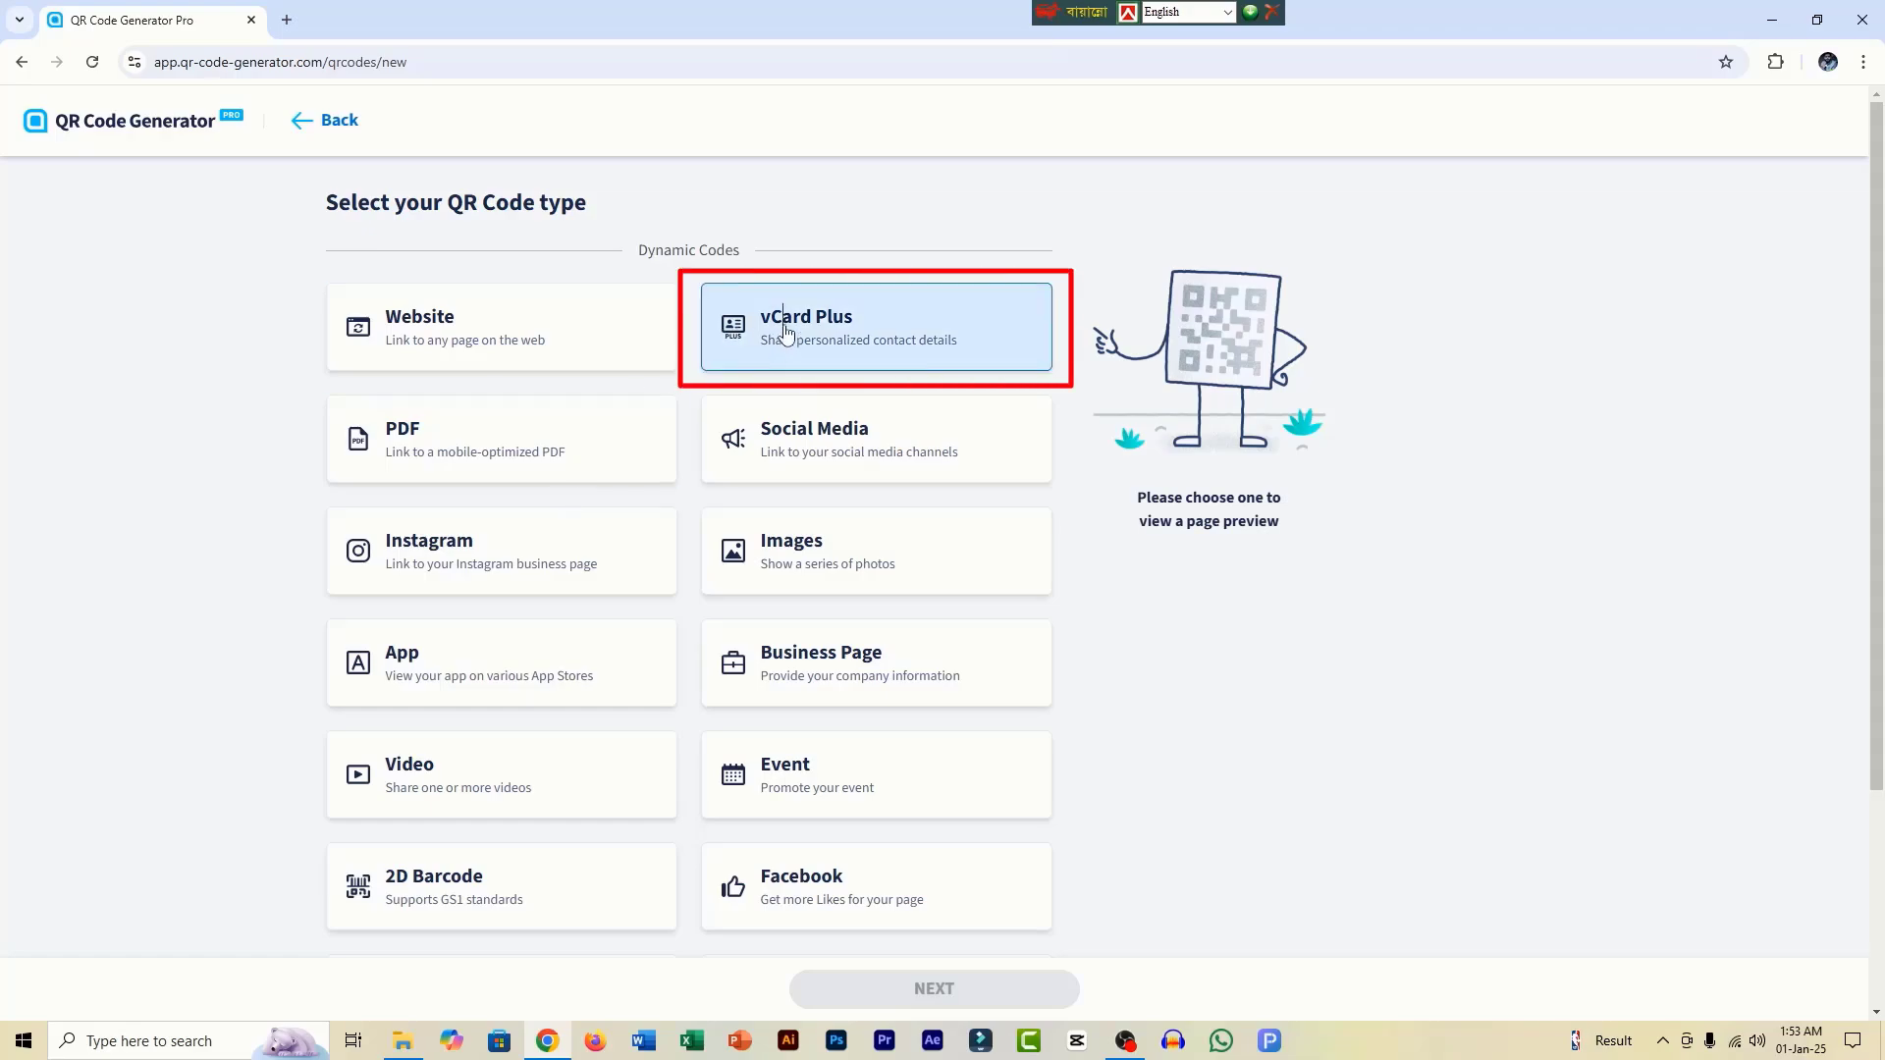
{"action": "left_click", "coordinate": [977, 993]}
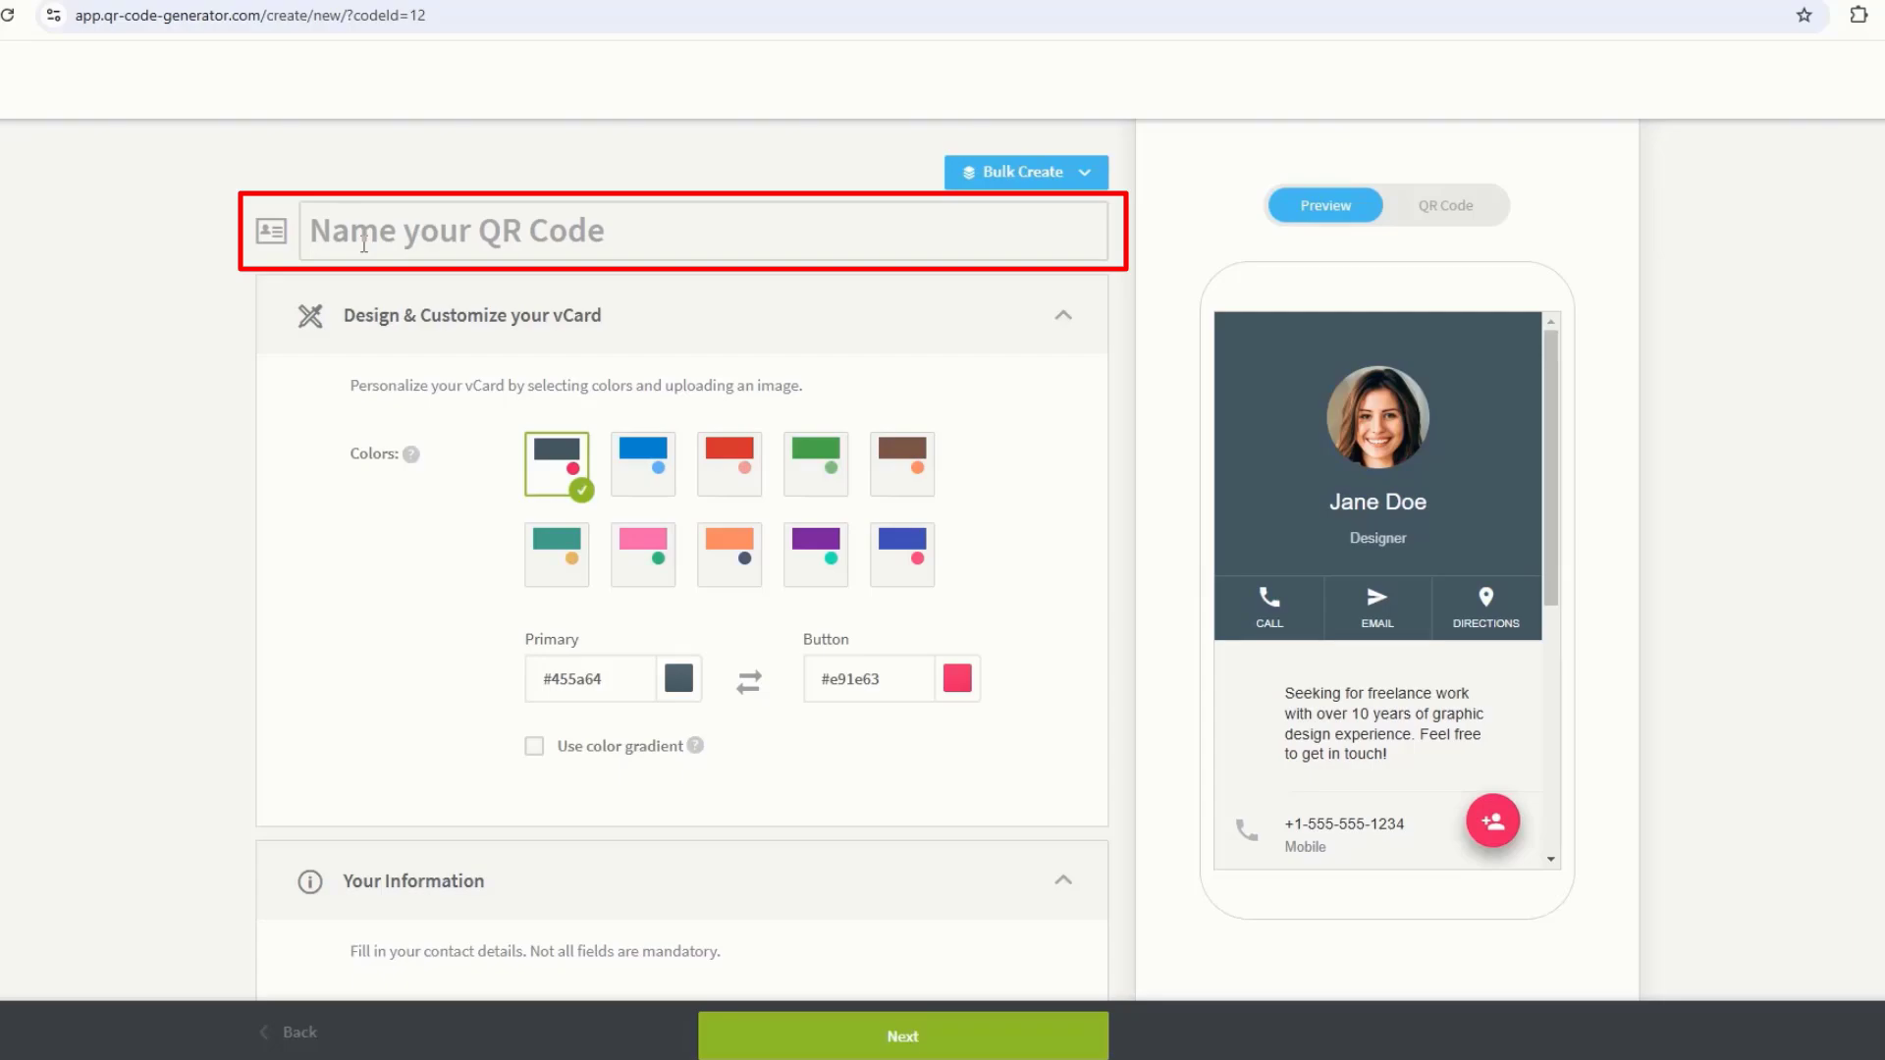
Step: Enter 'My V-Card' as the QR code's name
{"action": "left_click", "coordinate": [359, 236]}
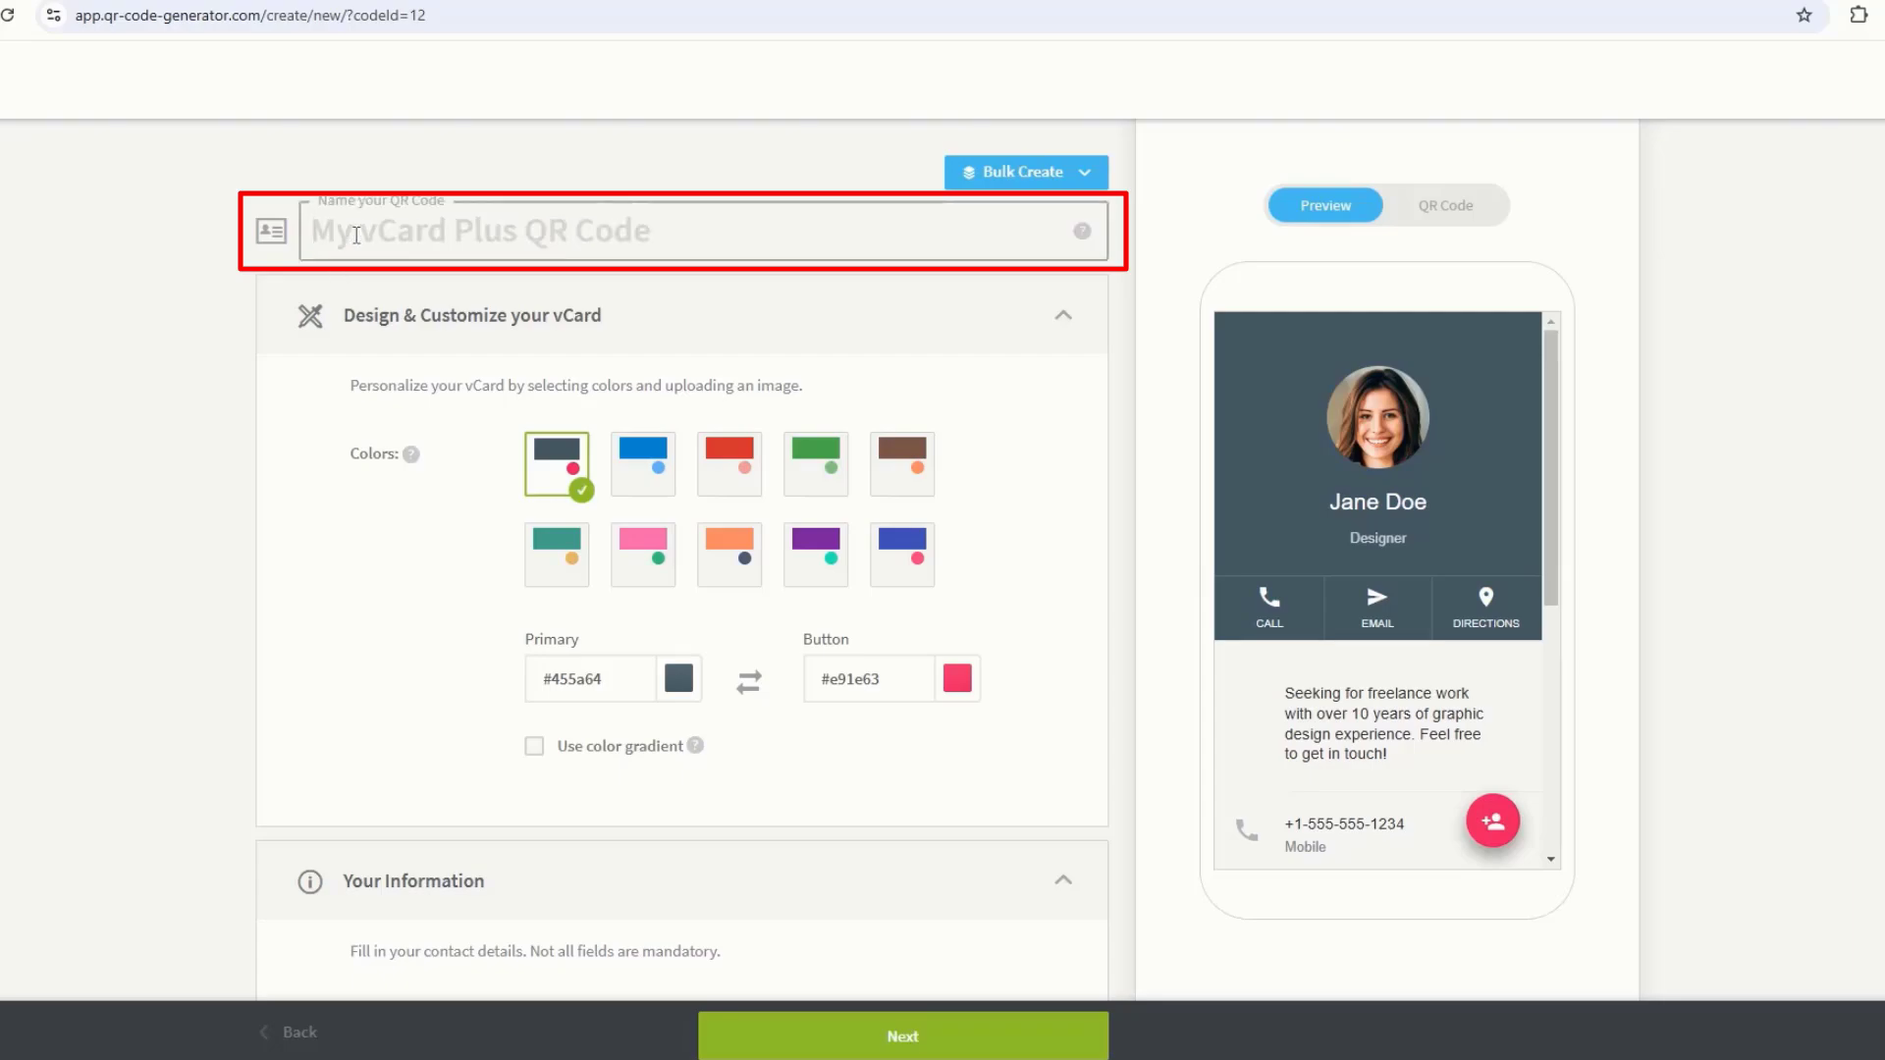
{"action": "type", "text": "My V"}
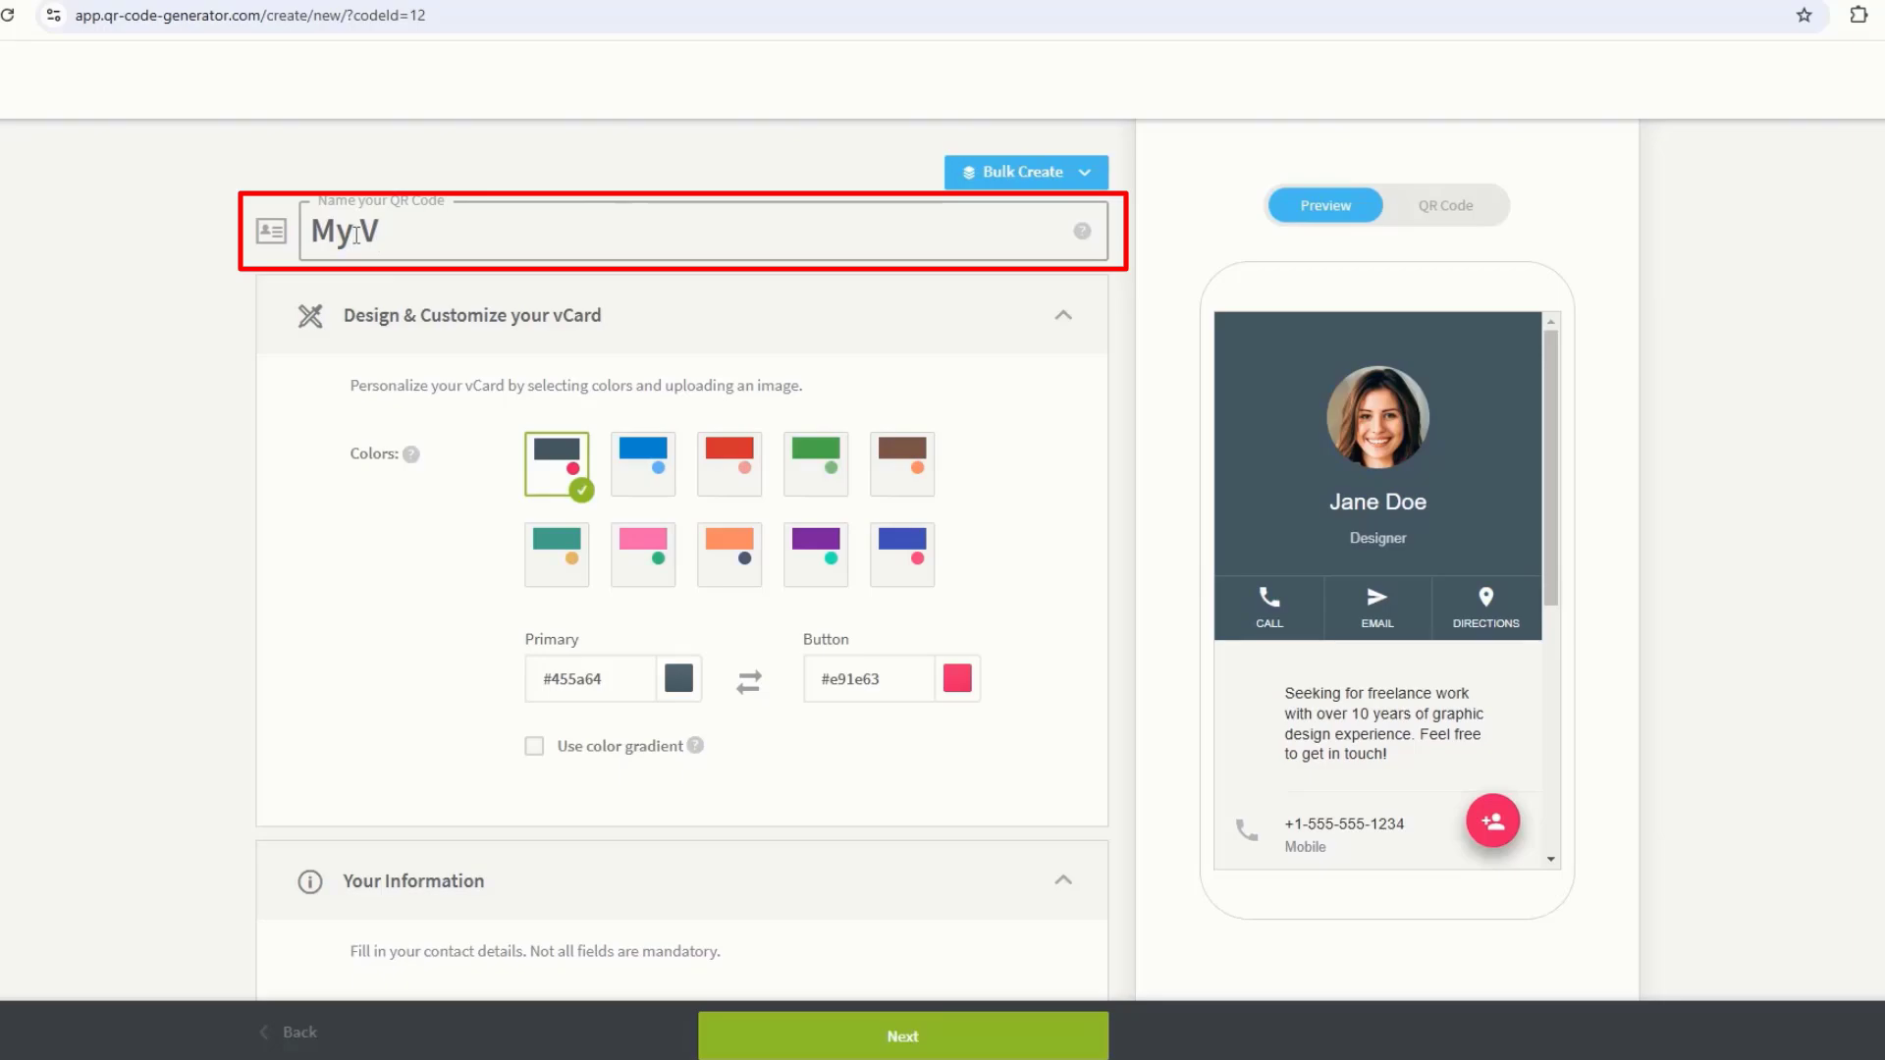
{"action": "type", "text": "-Card"}
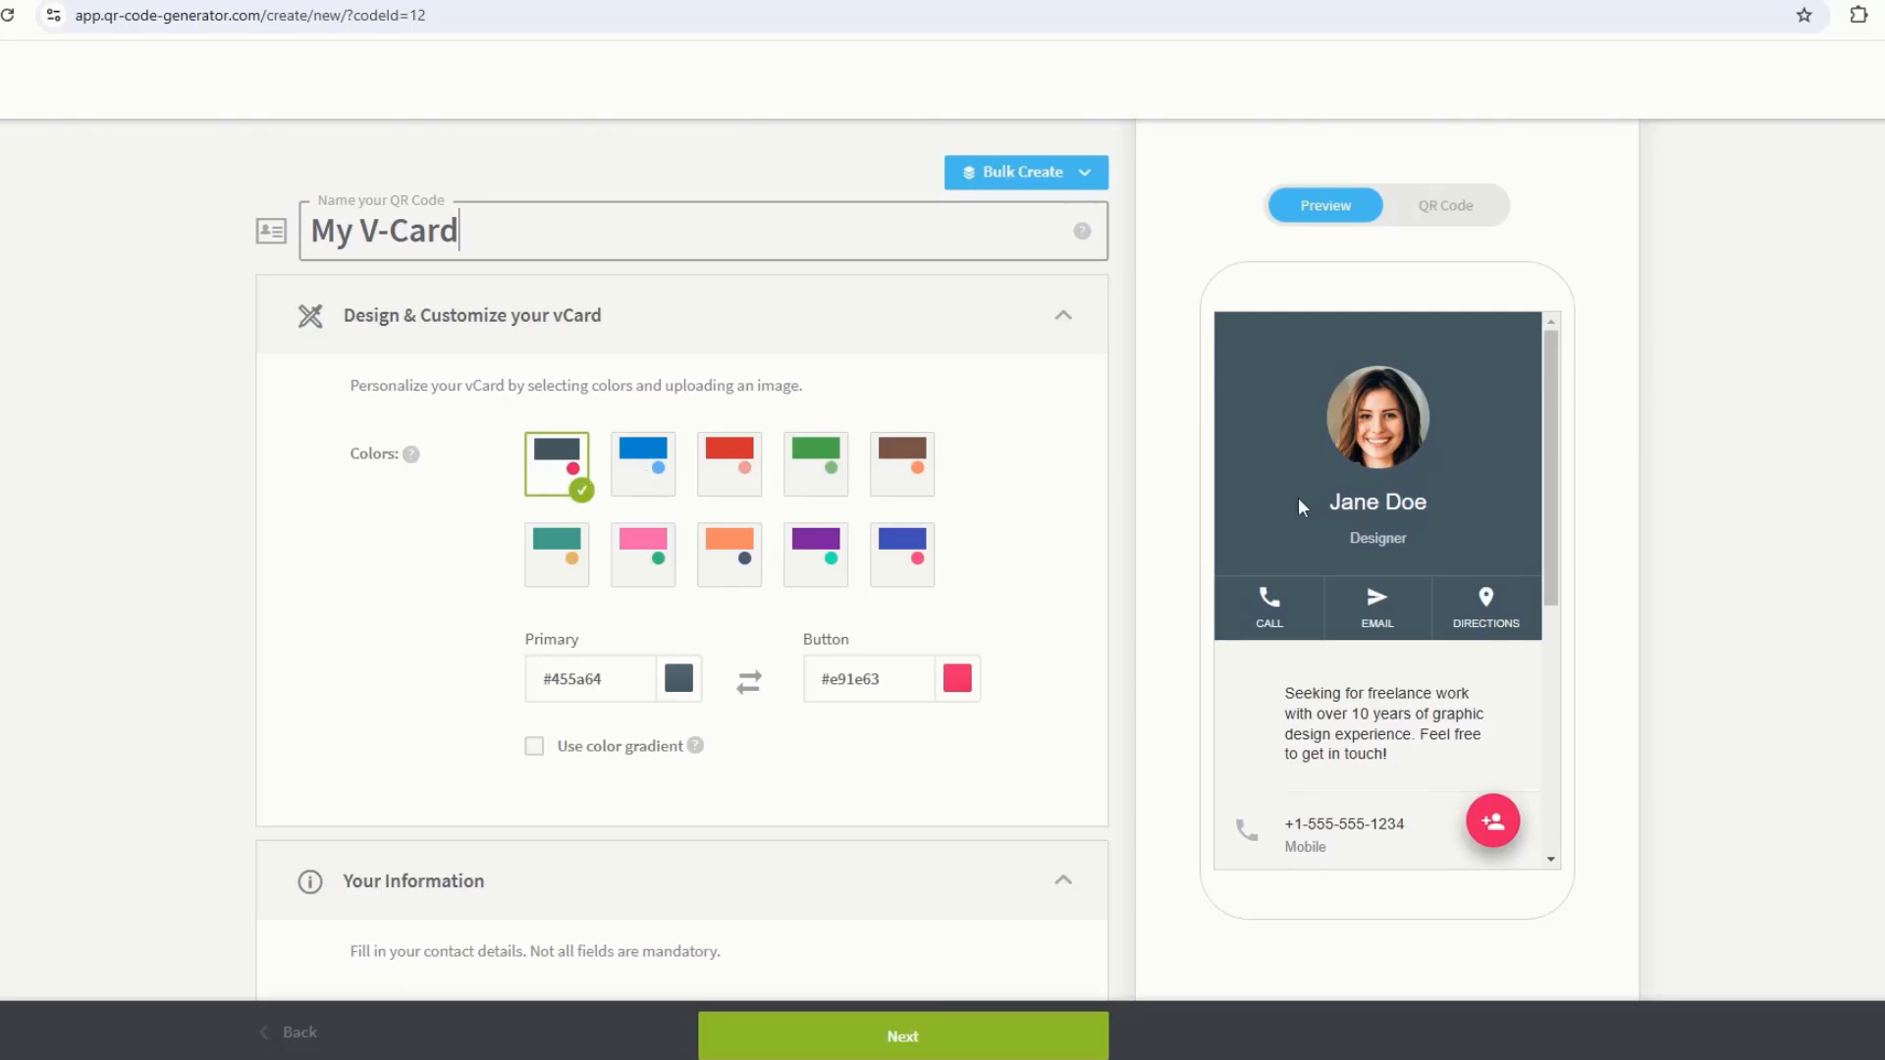
Step: Preview the blue, red, green, brown, teal, pink and orange presets, then return to dark slate
{"action": "left_click", "coordinate": [652, 481]}
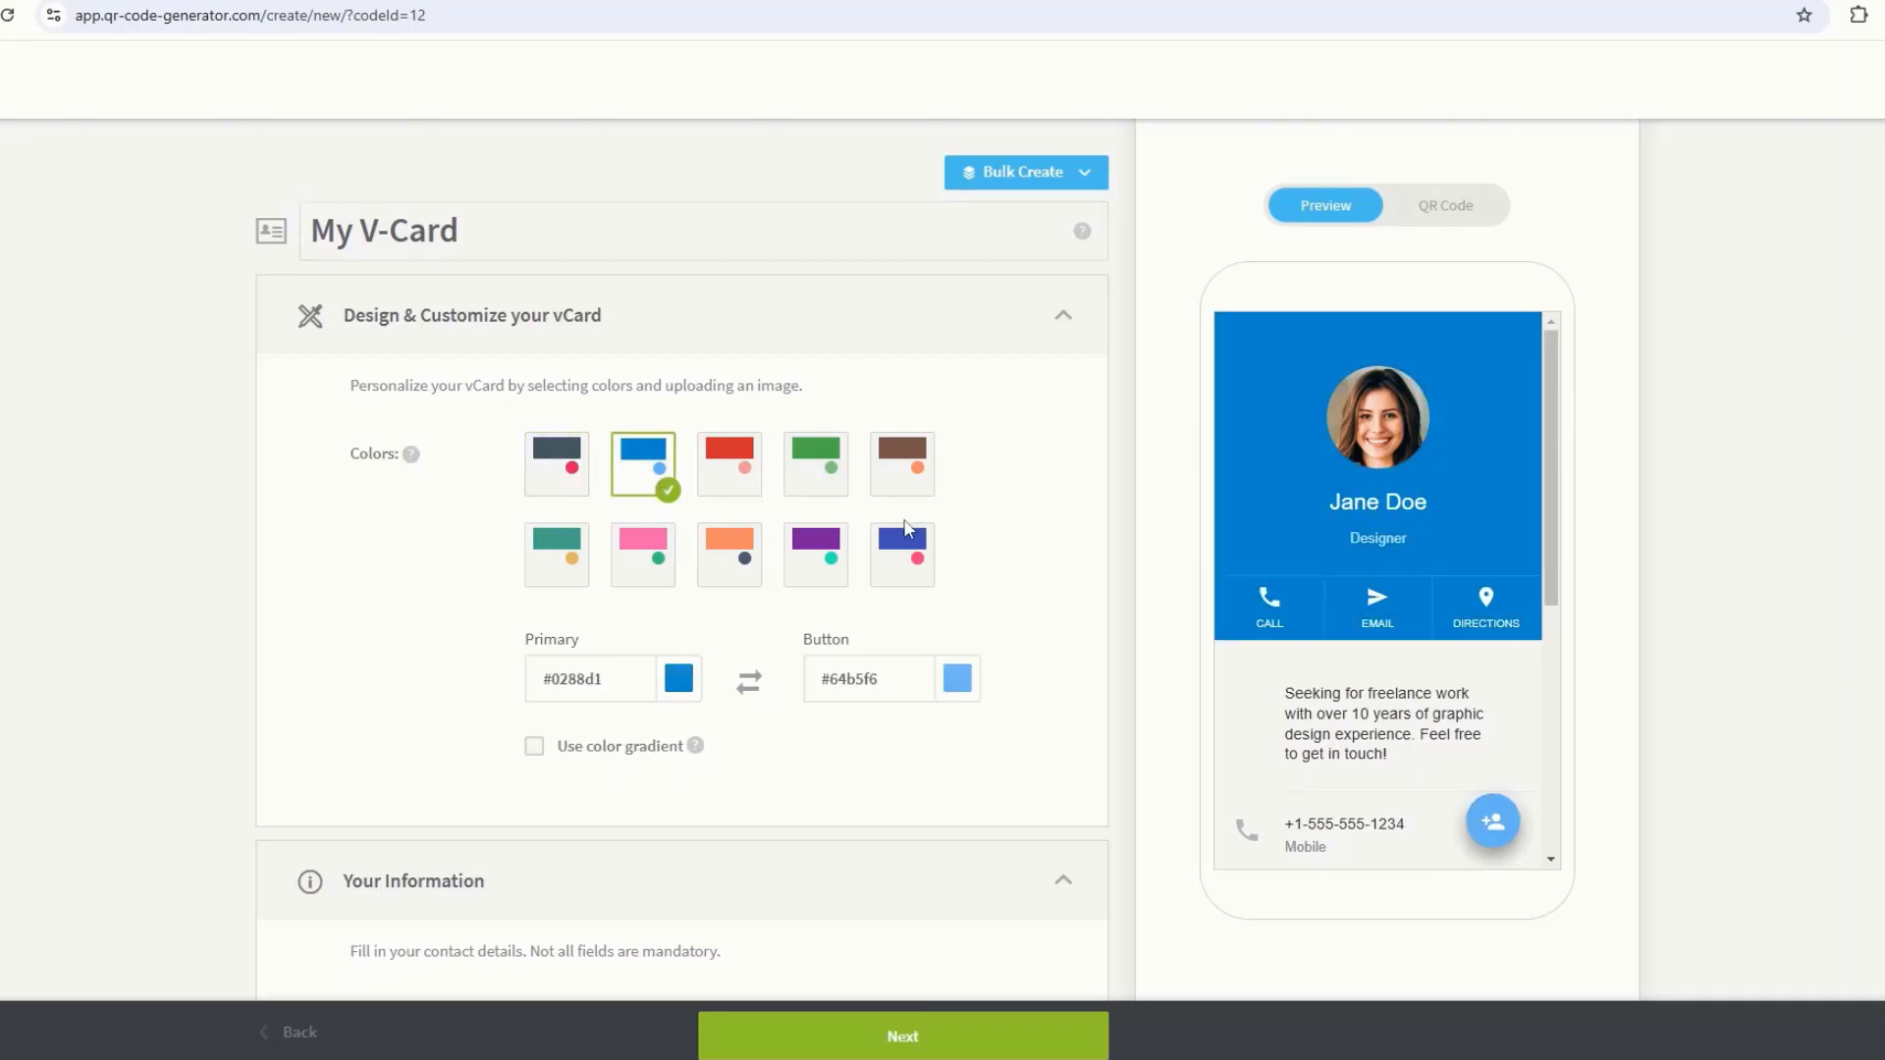
{"action": "left_click", "coordinate": [737, 476]}
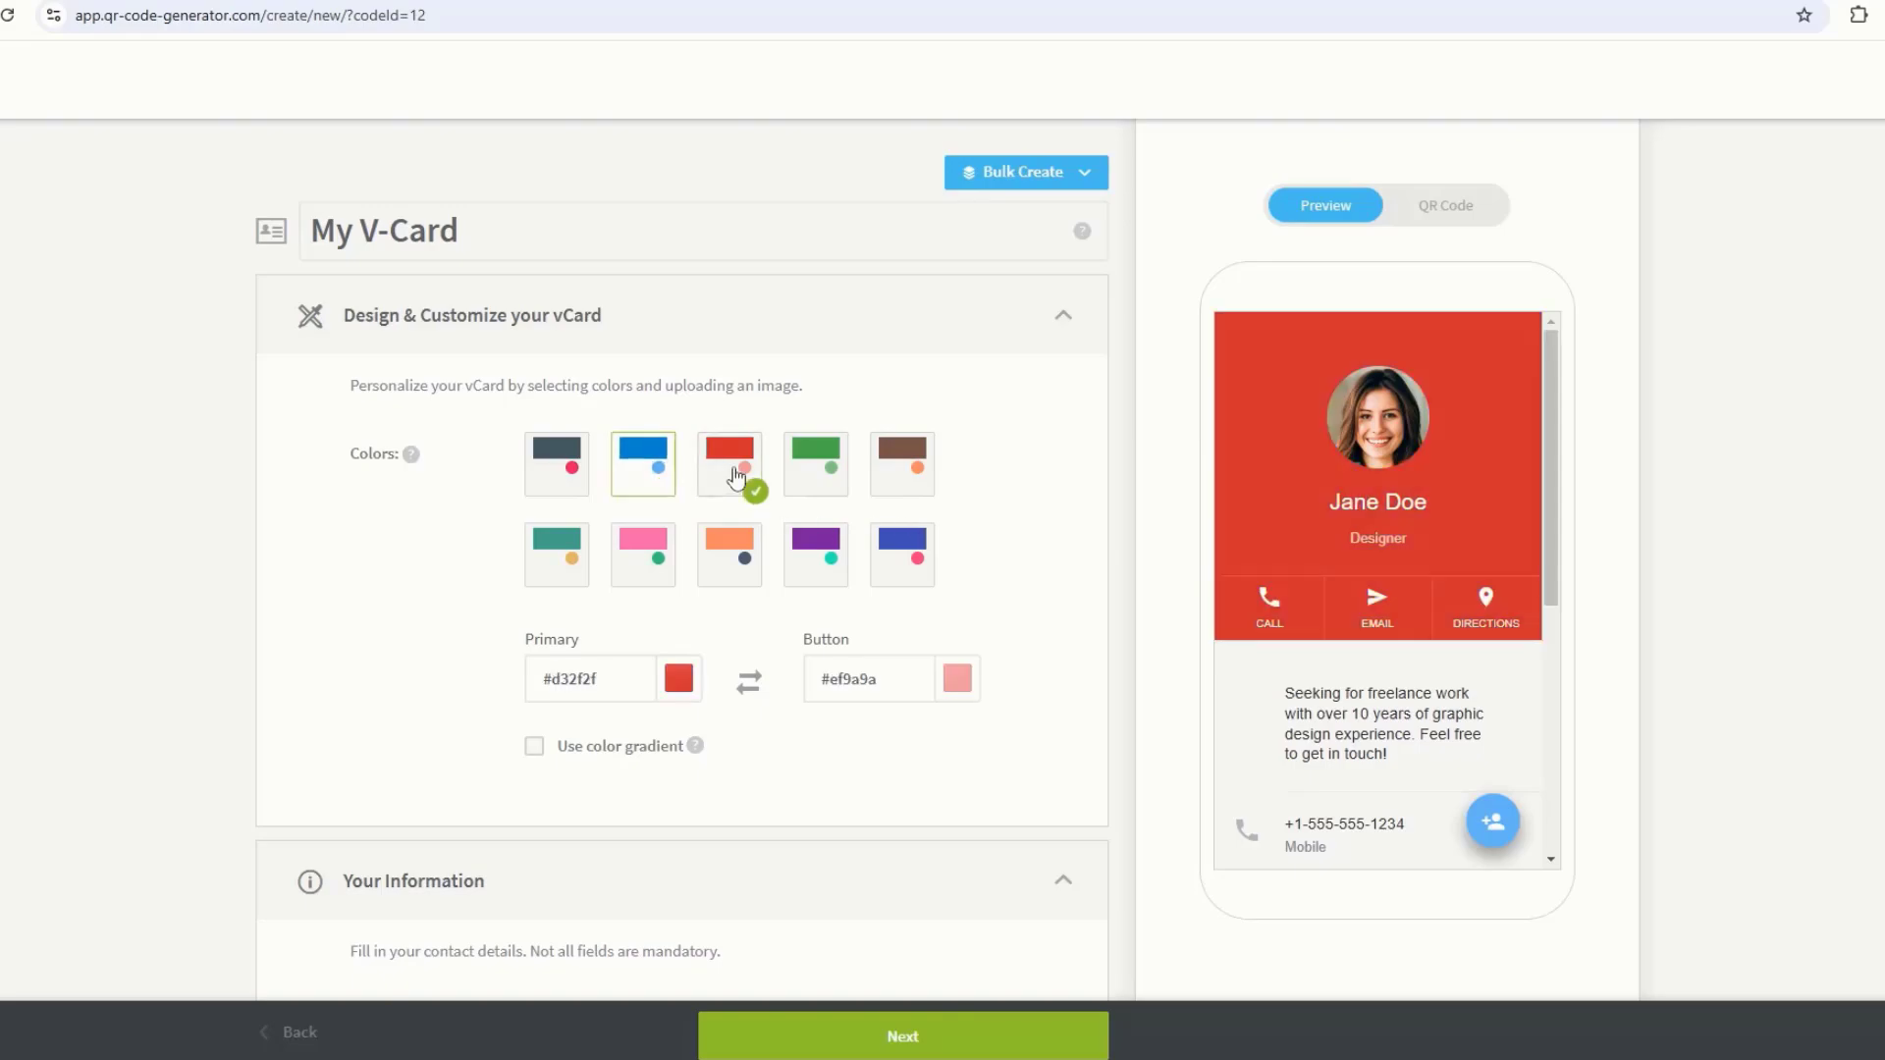
{"action": "left_click", "coordinate": [820, 464]}
{"action": "left_click", "coordinate": [902, 463]}
{"action": "left_click", "coordinate": [570, 565]}
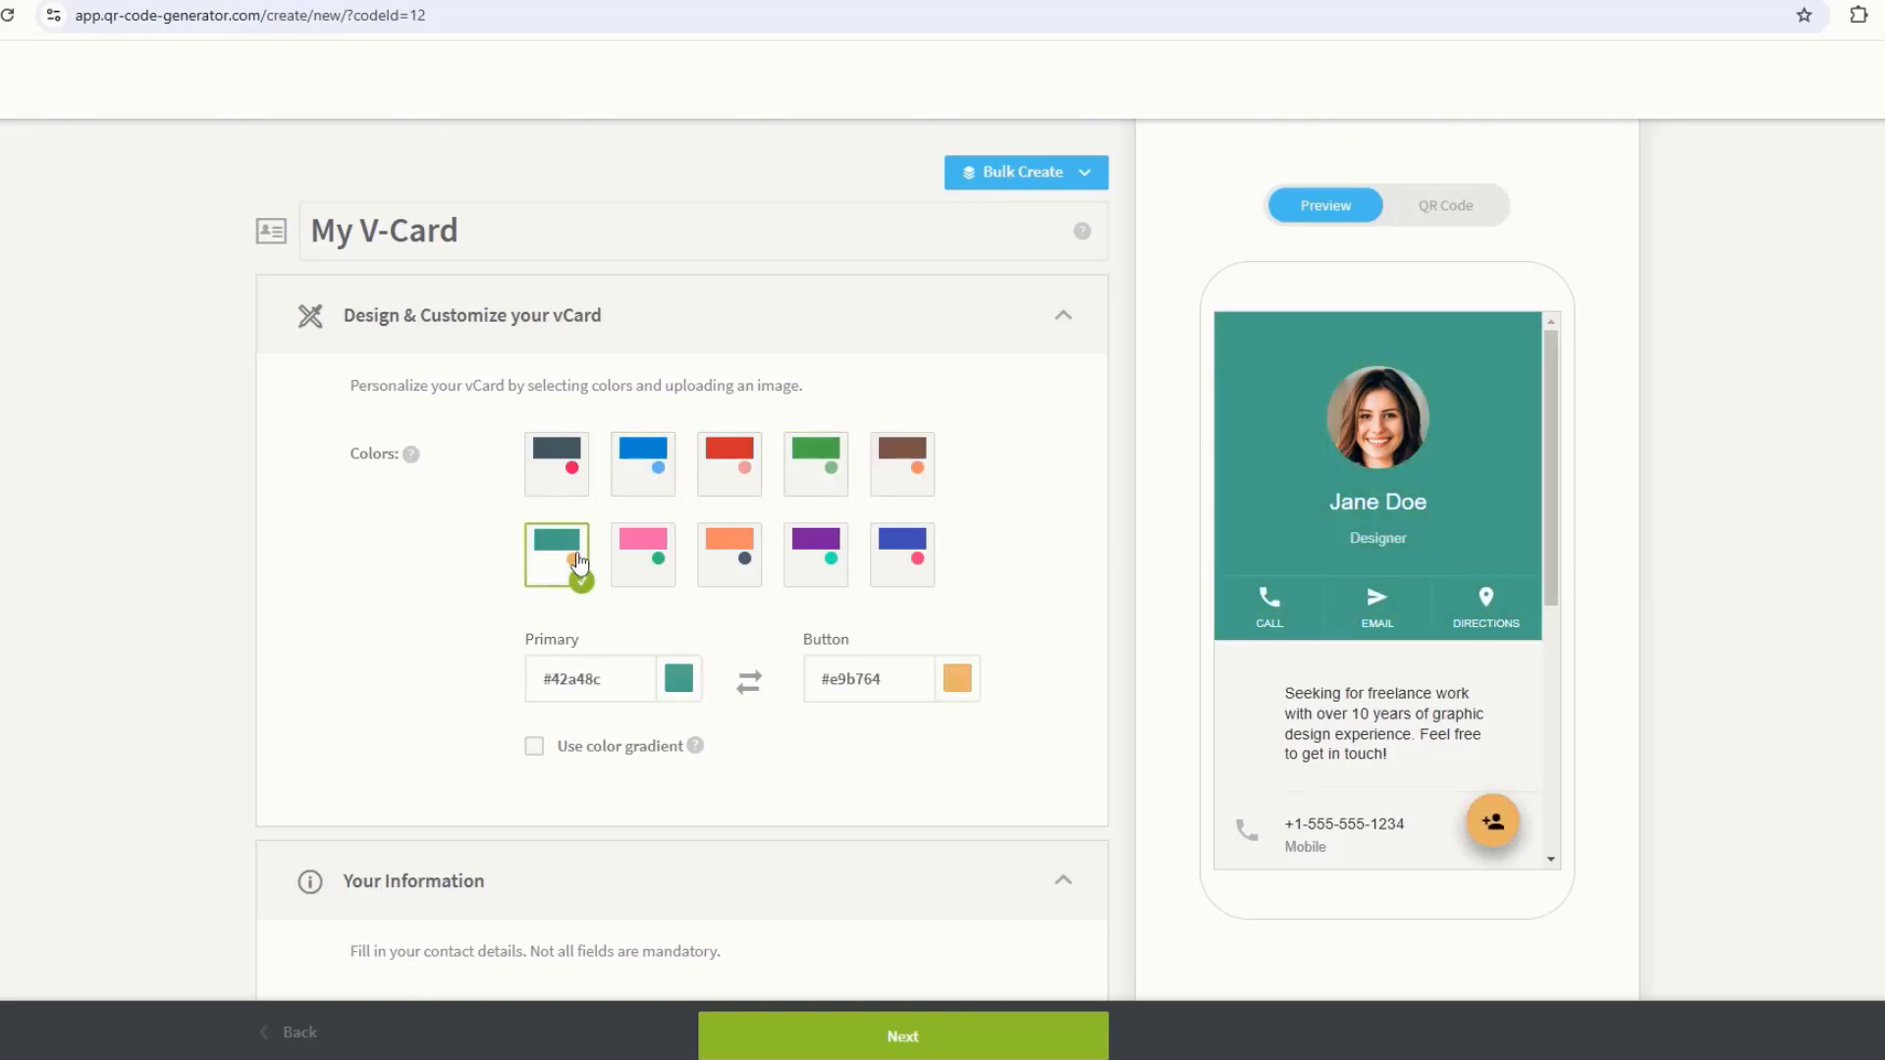
{"action": "left_click", "coordinate": [643, 558]}
{"action": "left_click", "coordinate": [727, 551]}
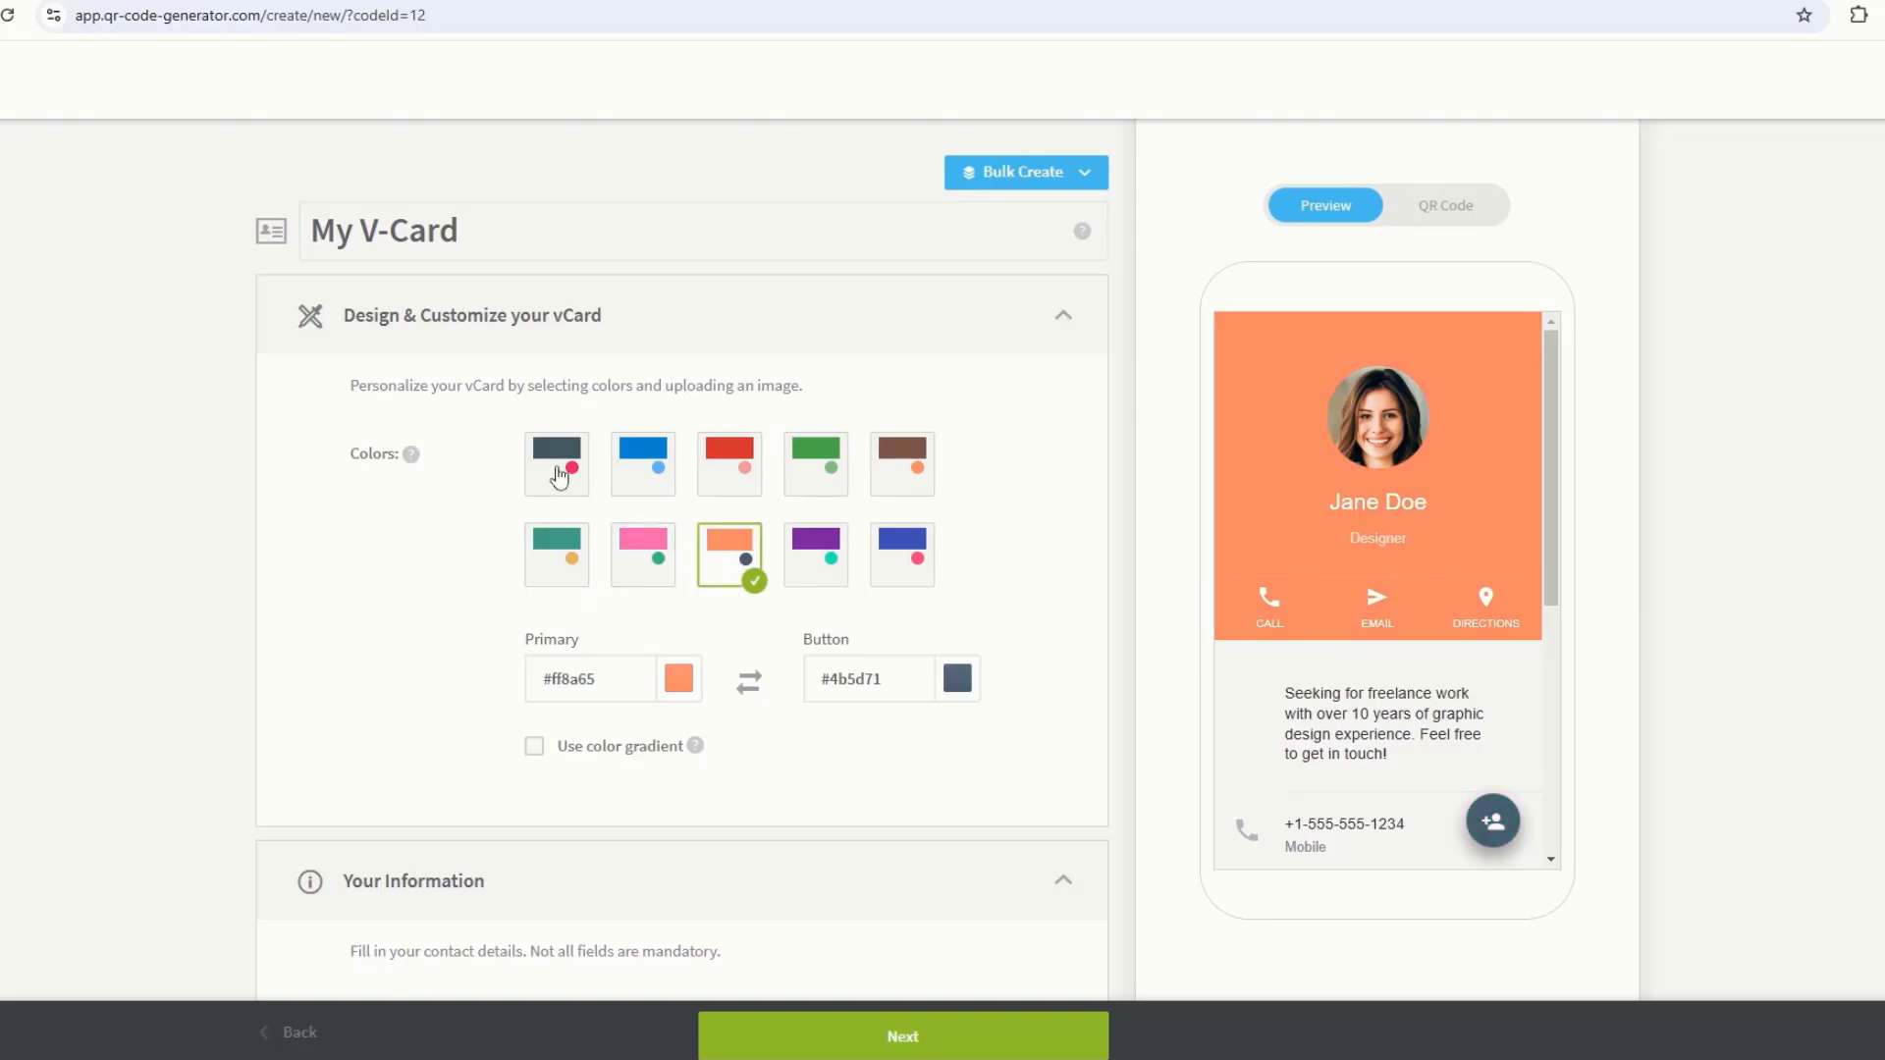
{"action": "left_click", "coordinate": [558, 477]}
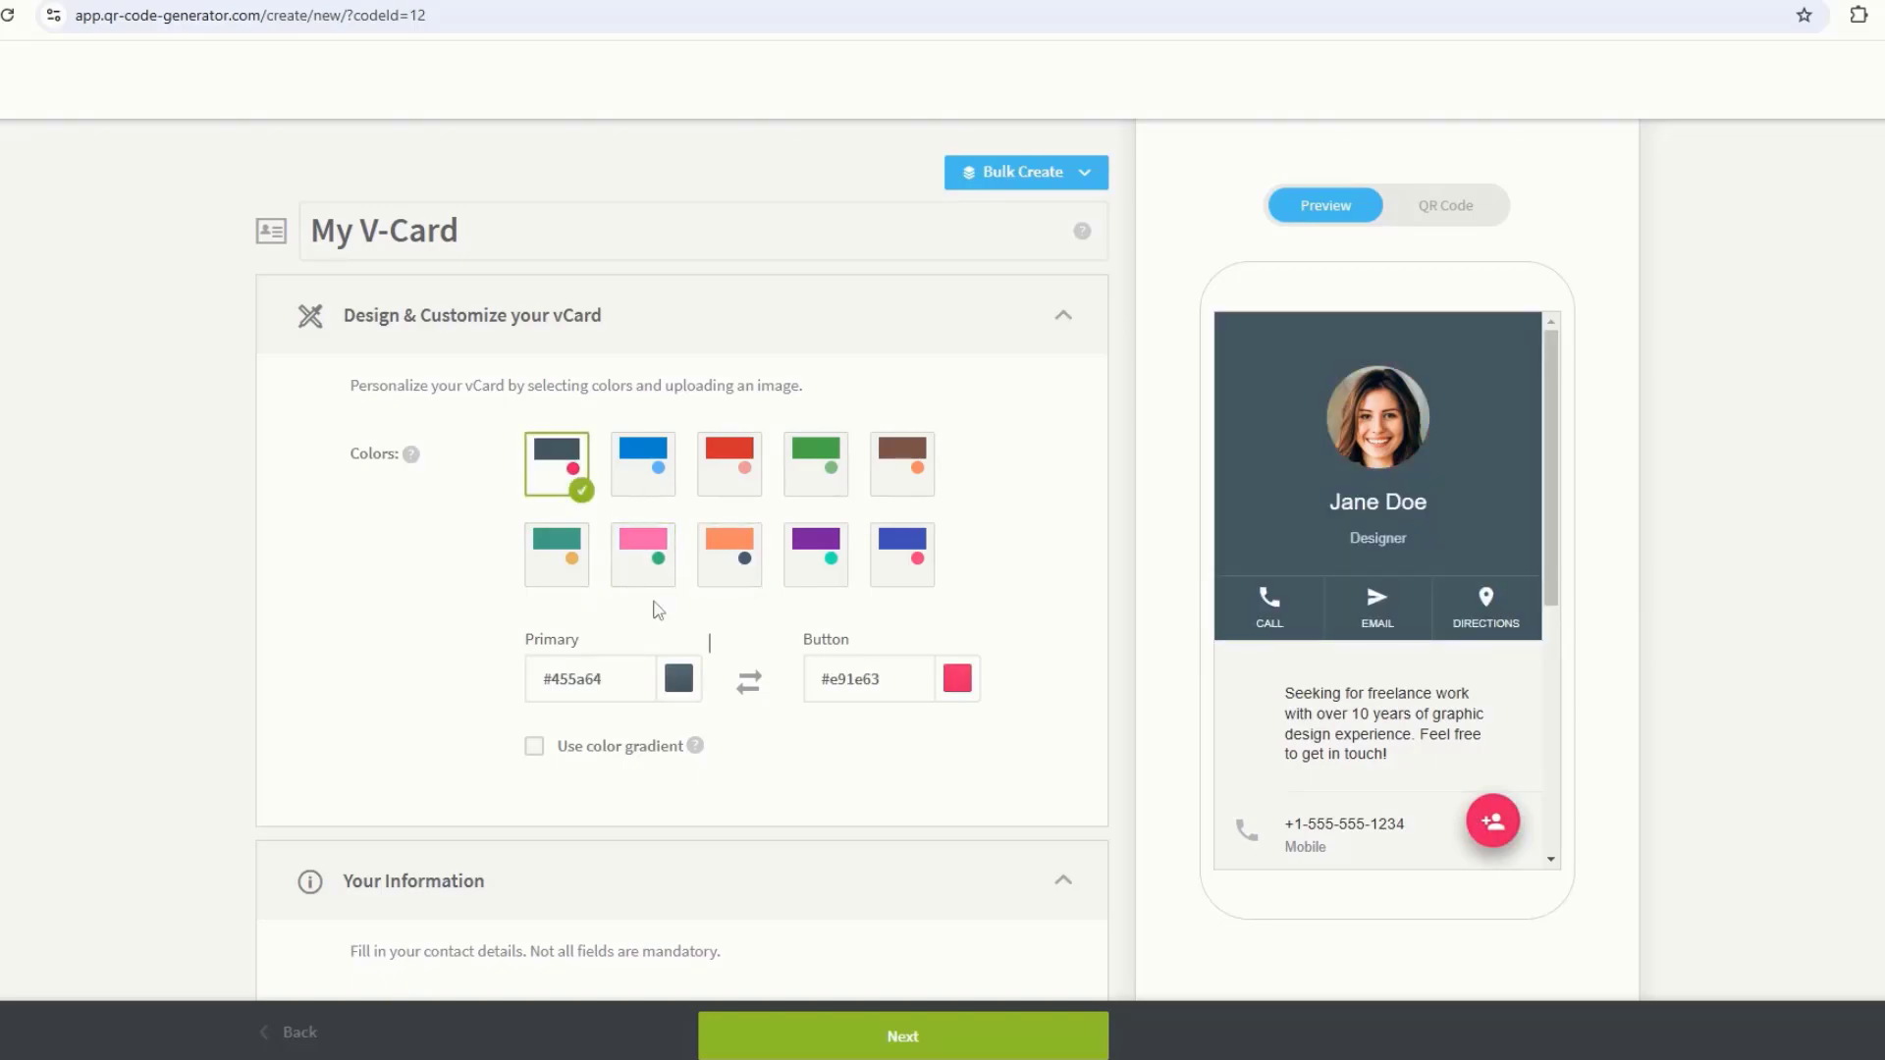
Step: Try custom navy and light blue primary colours and a pale pink button colour, restoring dark slate
{"action": "left_click", "coordinate": [679, 682]}
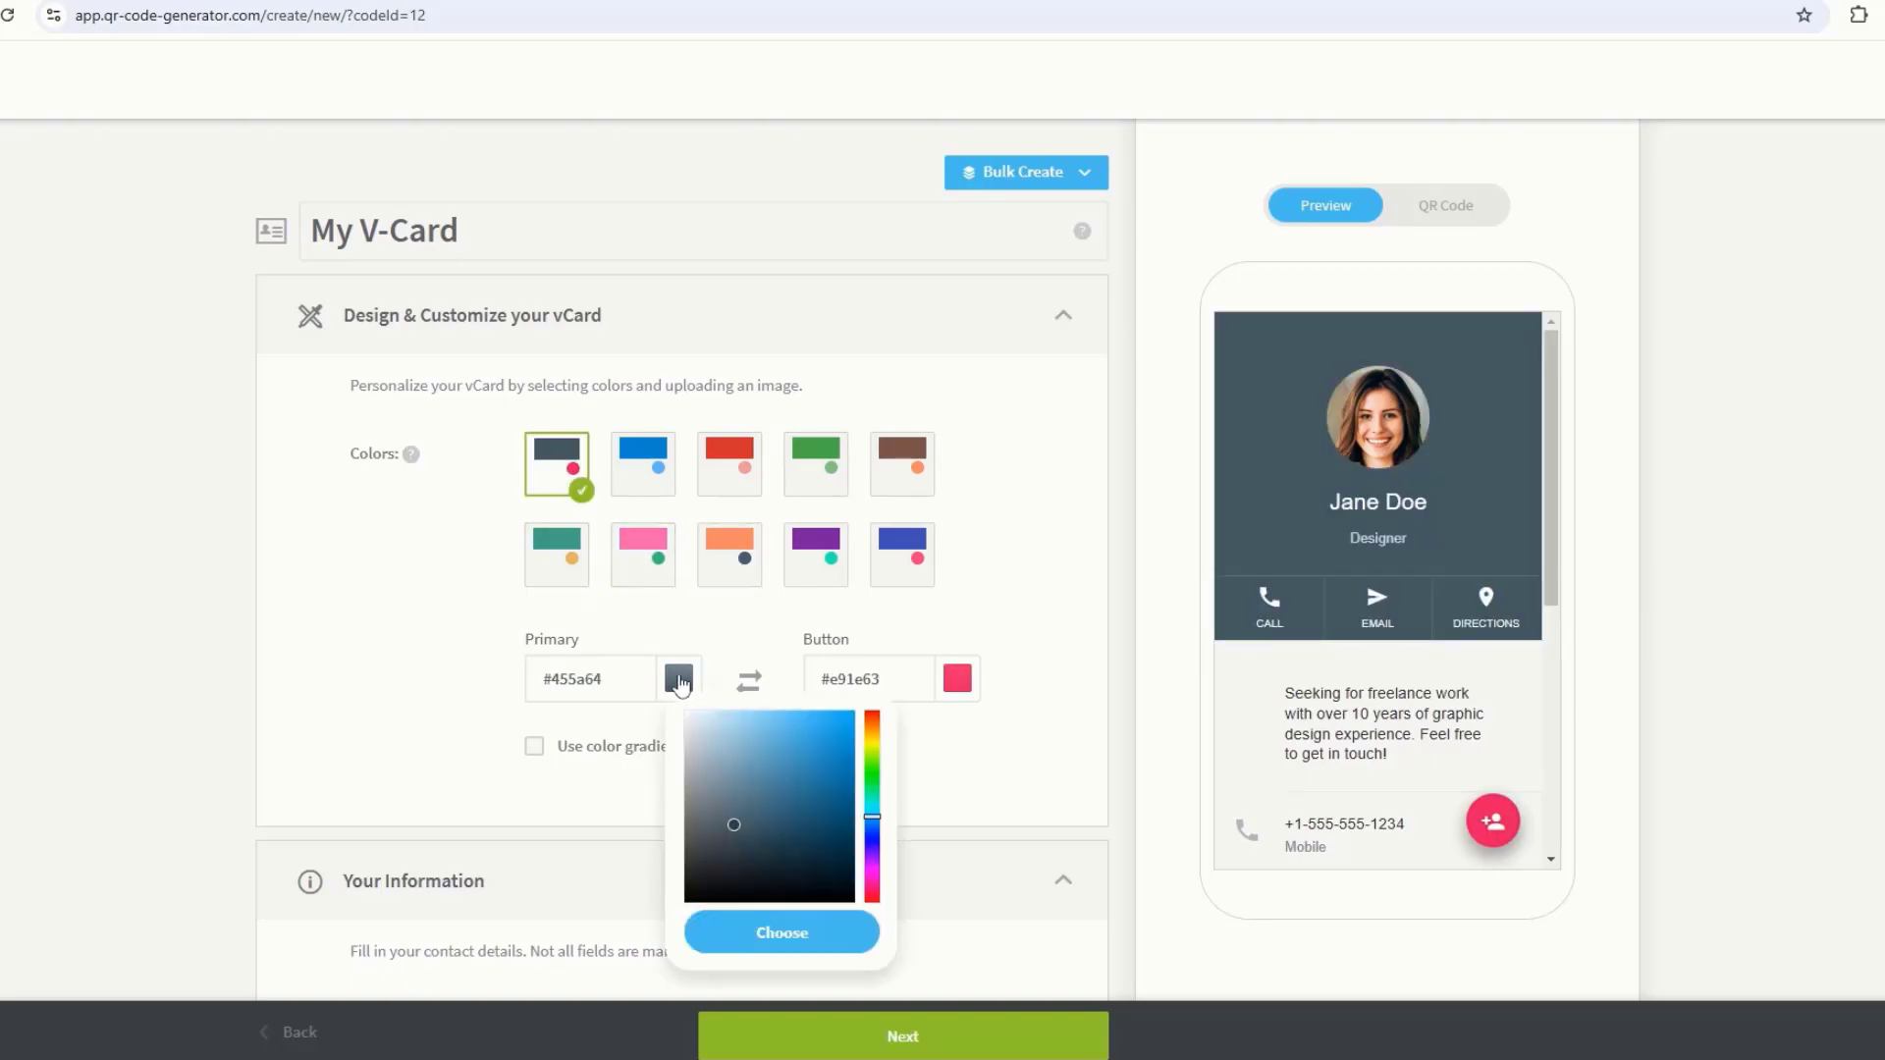
{"action": "left_click", "coordinate": [811, 775]}
{"action": "left_click", "coordinate": [799, 825]}
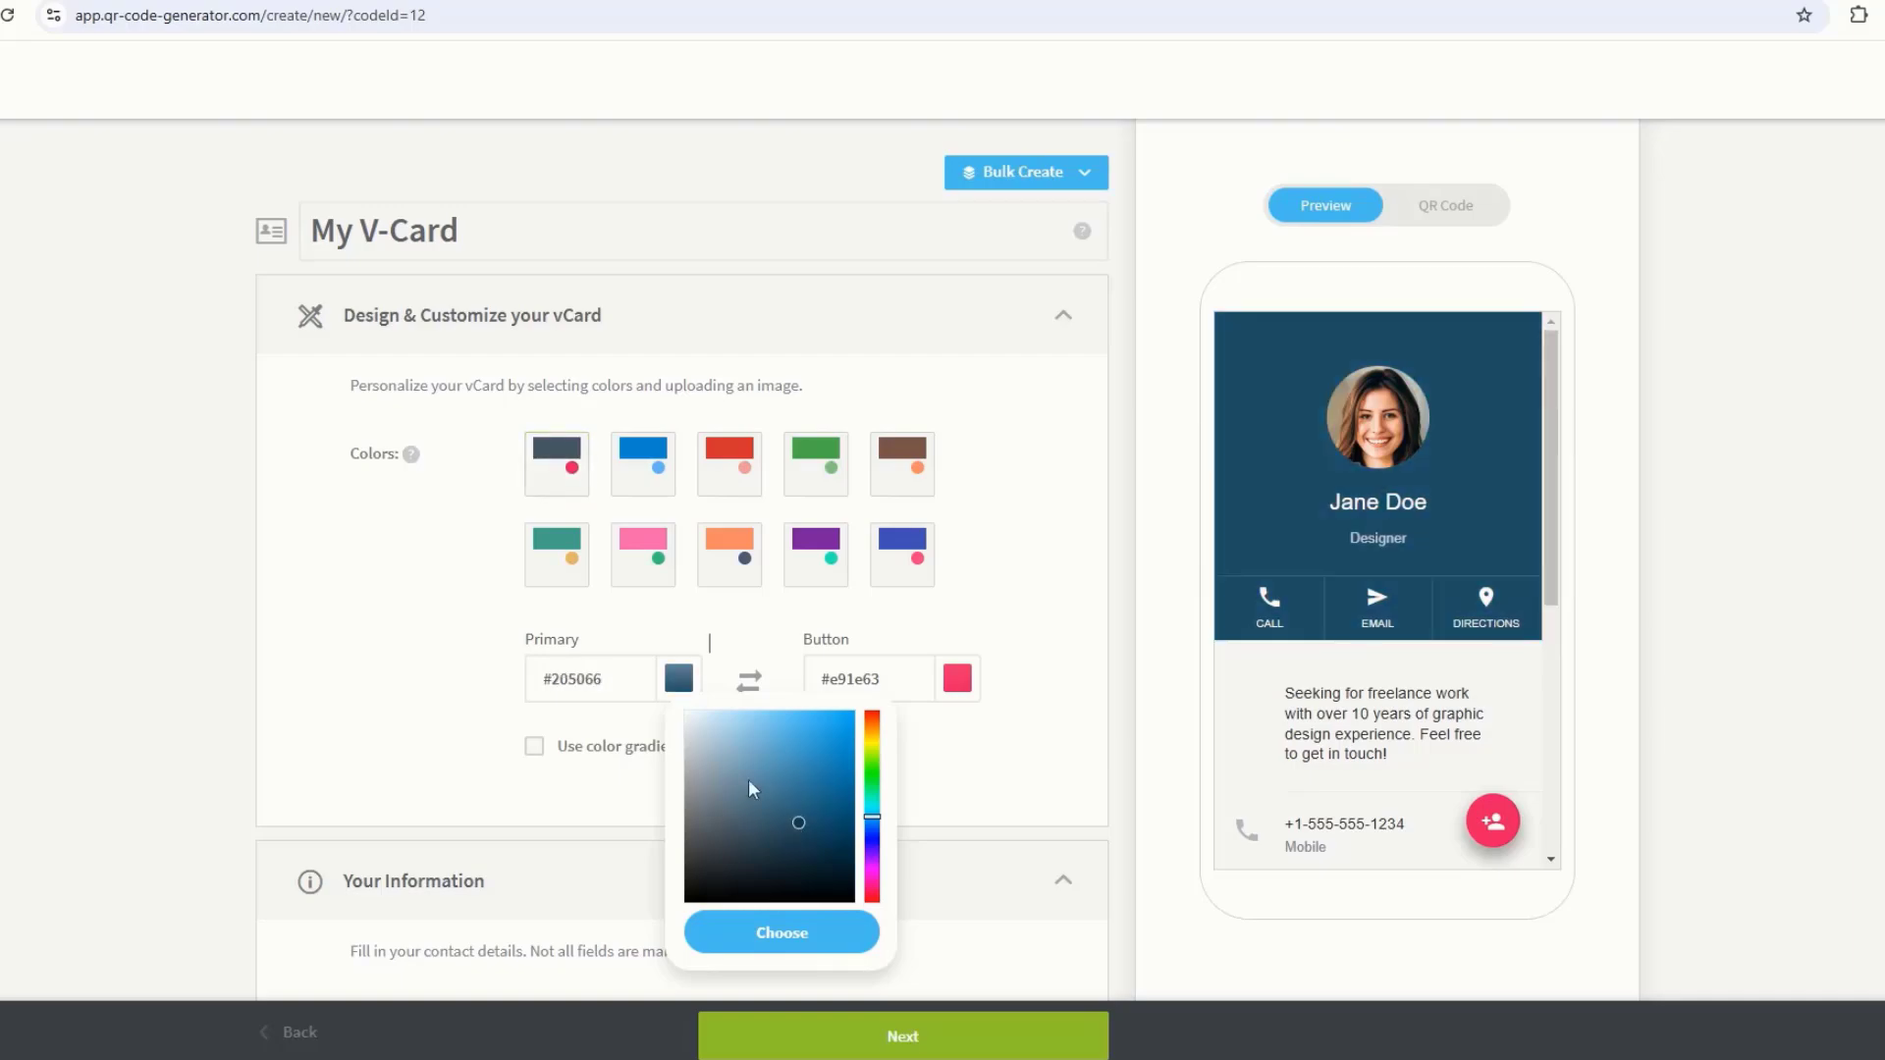
{"action": "left_click", "coordinate": [742, 756]}
{"action": "left_click", "coordinate": [570, 477]}
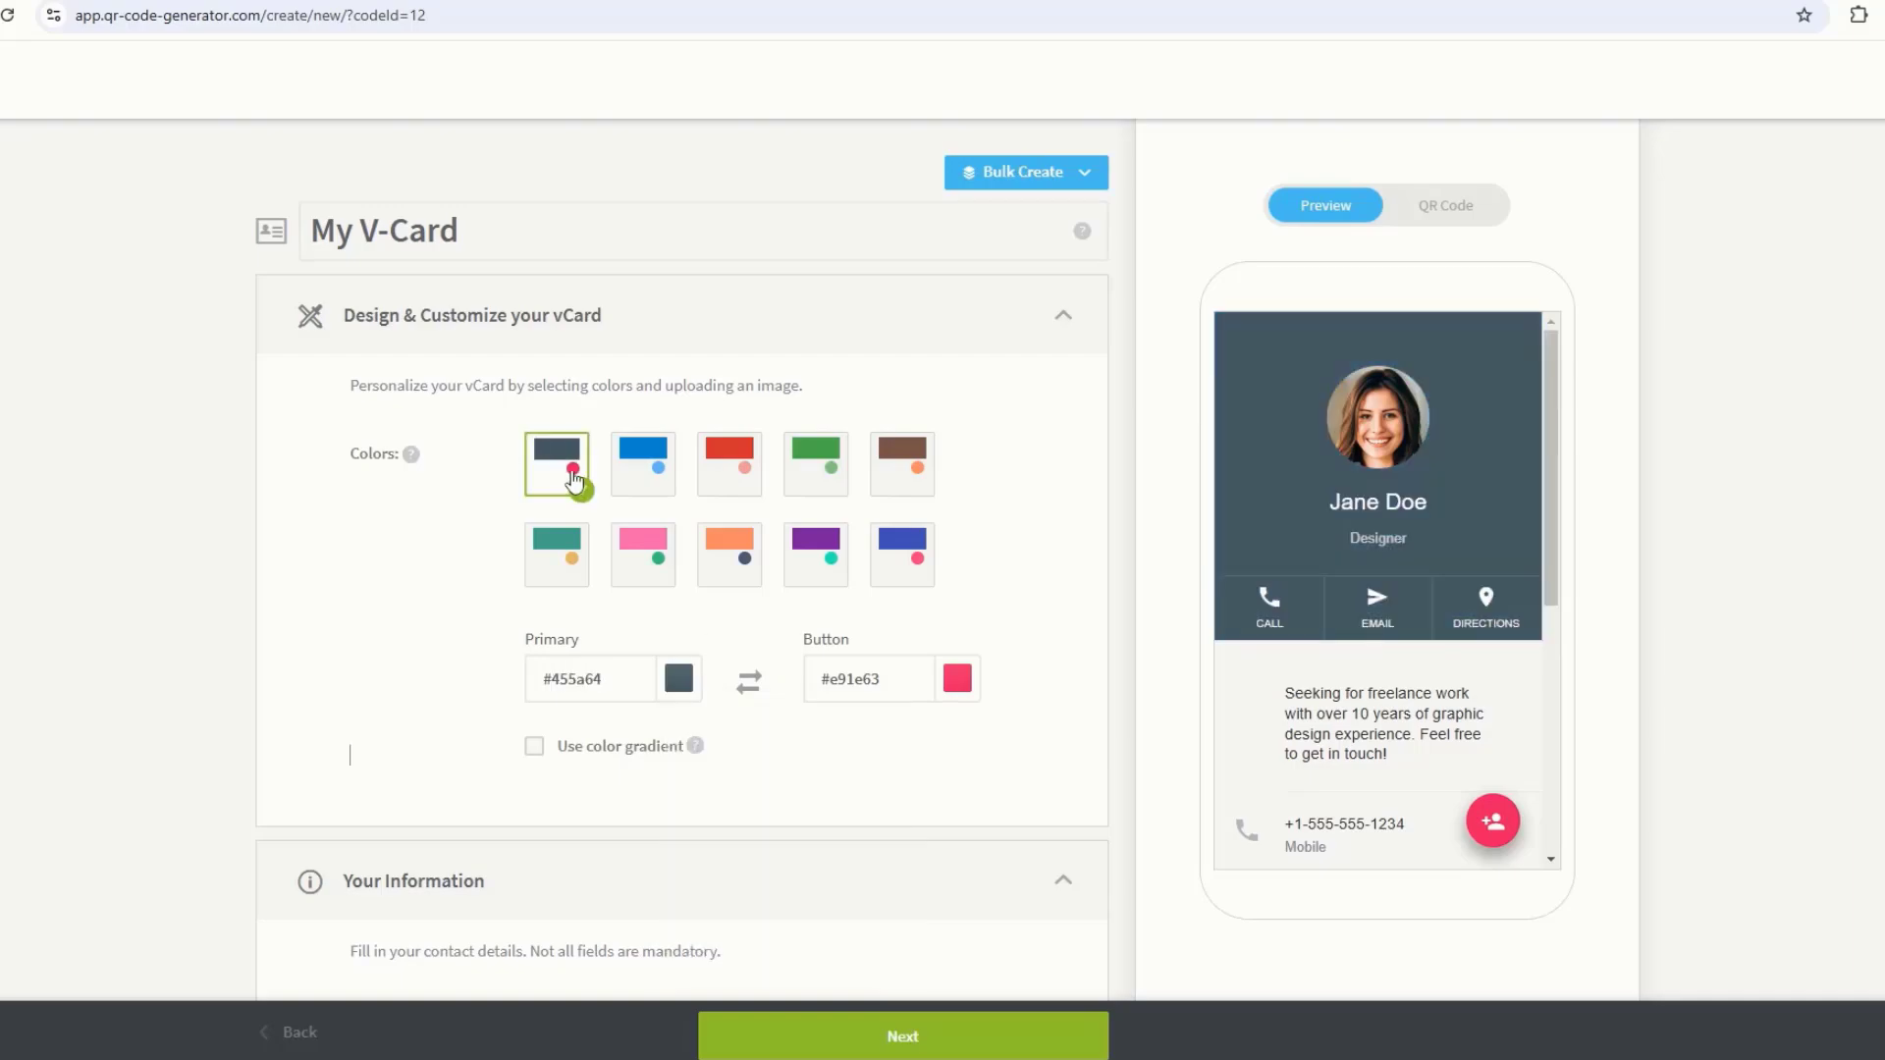
{"action": "left_click", "coordinate": [962, 690]}
{"action": "left_click", "coordinate": [968, 715]}
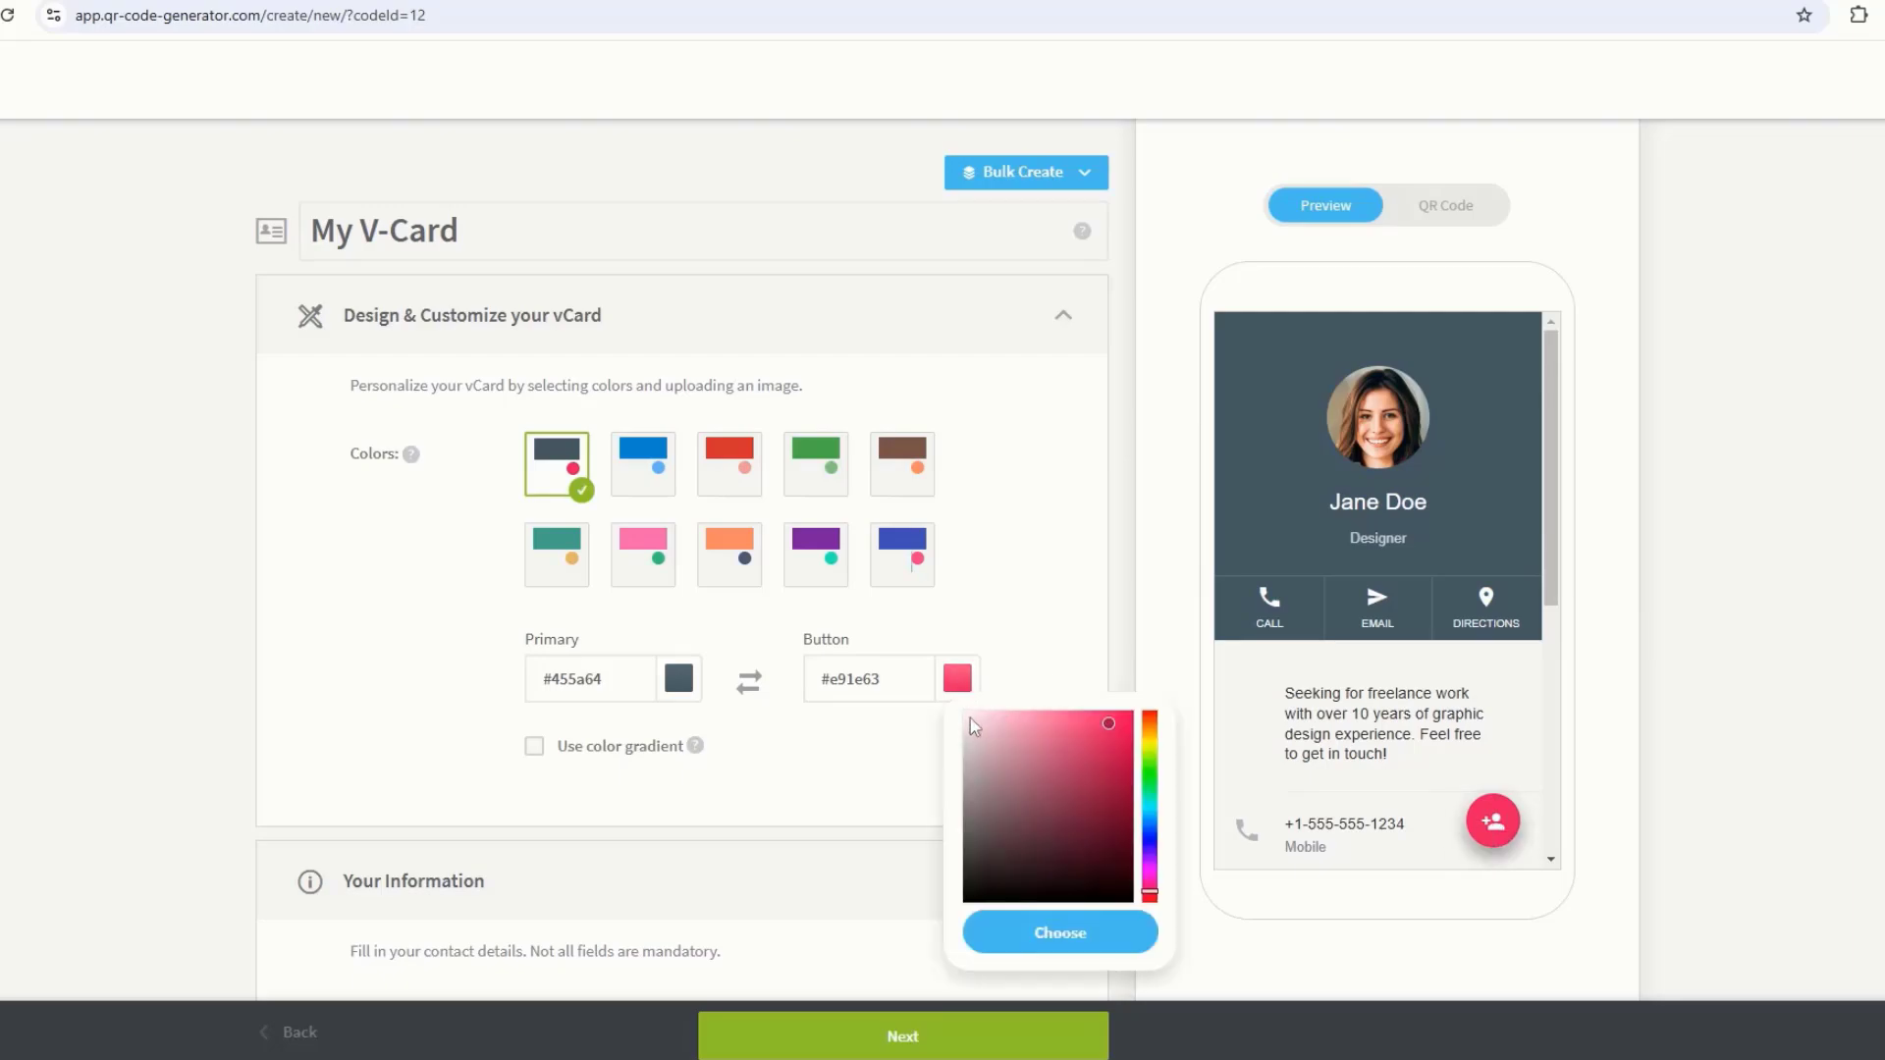
{"action": "left_click", "coordinate": [1052, 933]}
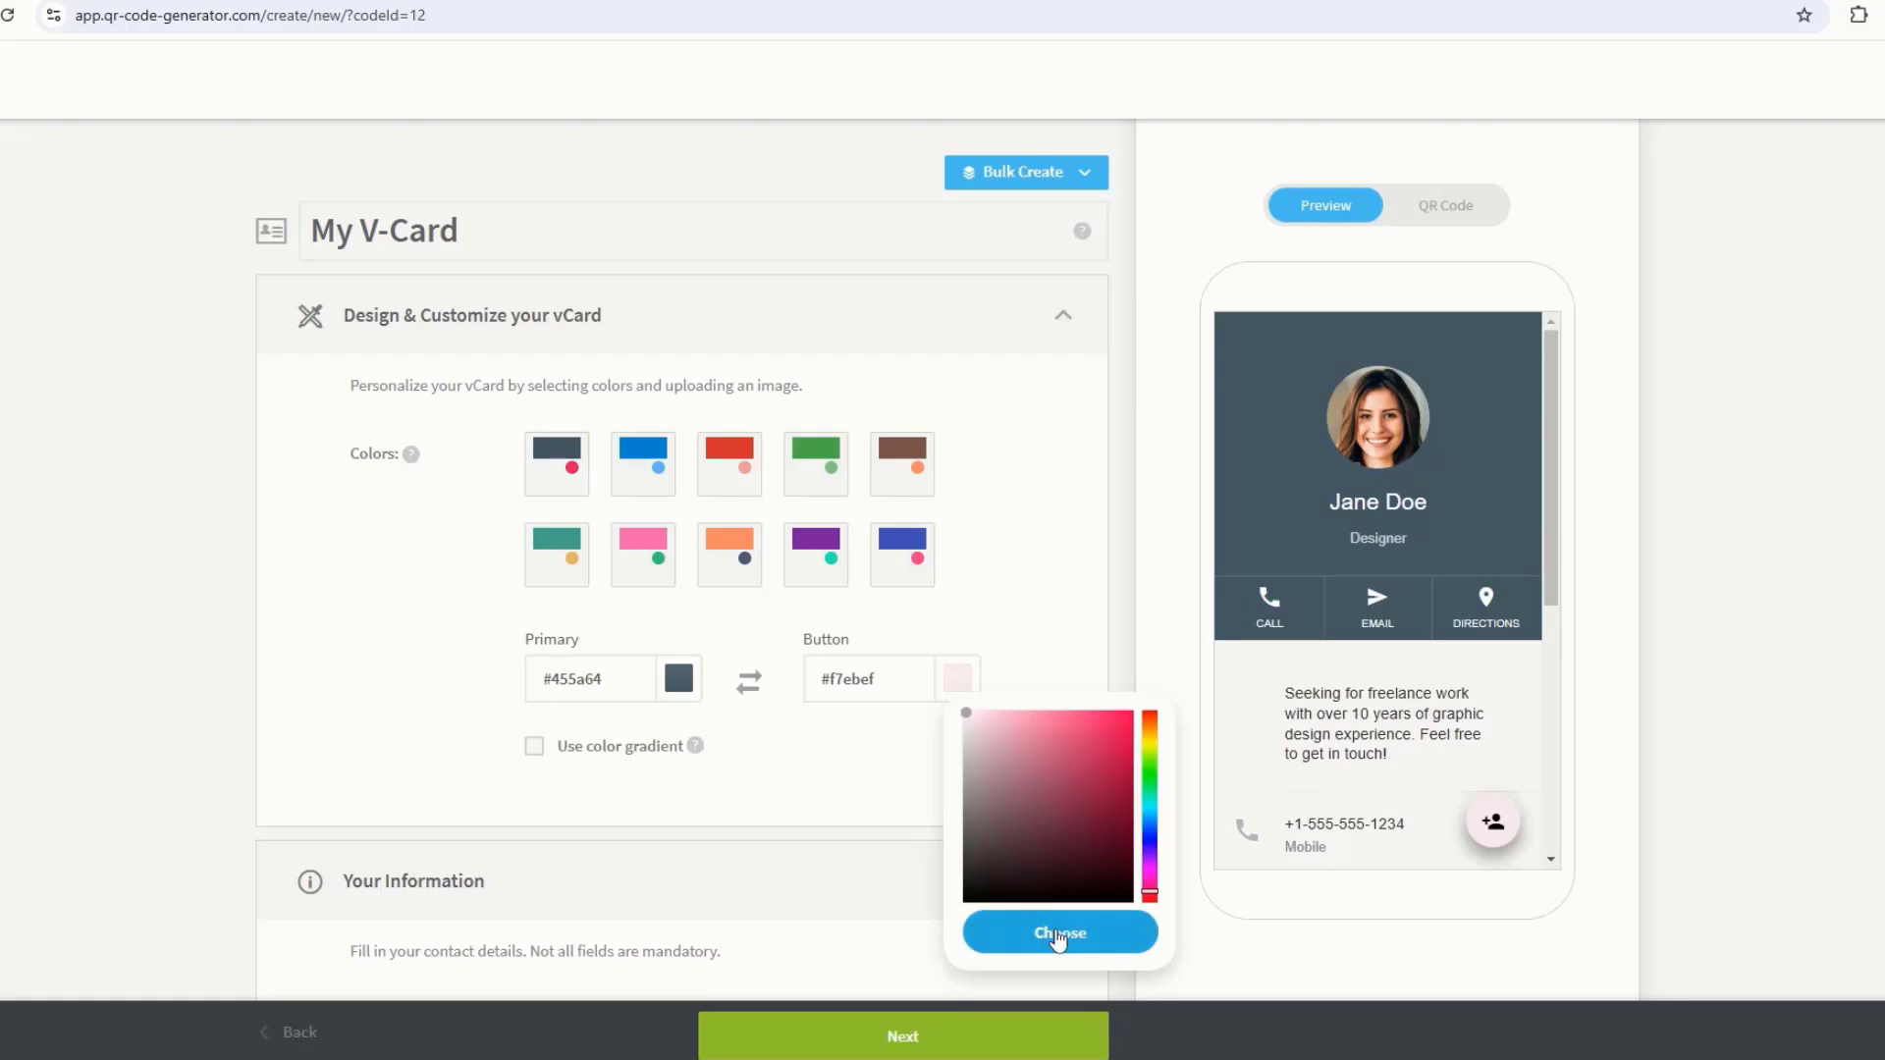
Step: Enable a #6b3535 header colour gradient and reapply the dark slate preset with pink buttons
{"action": "scroll", "coordinate": [574, 660], "scroll_direction": "down", "scroll_amount": 1}
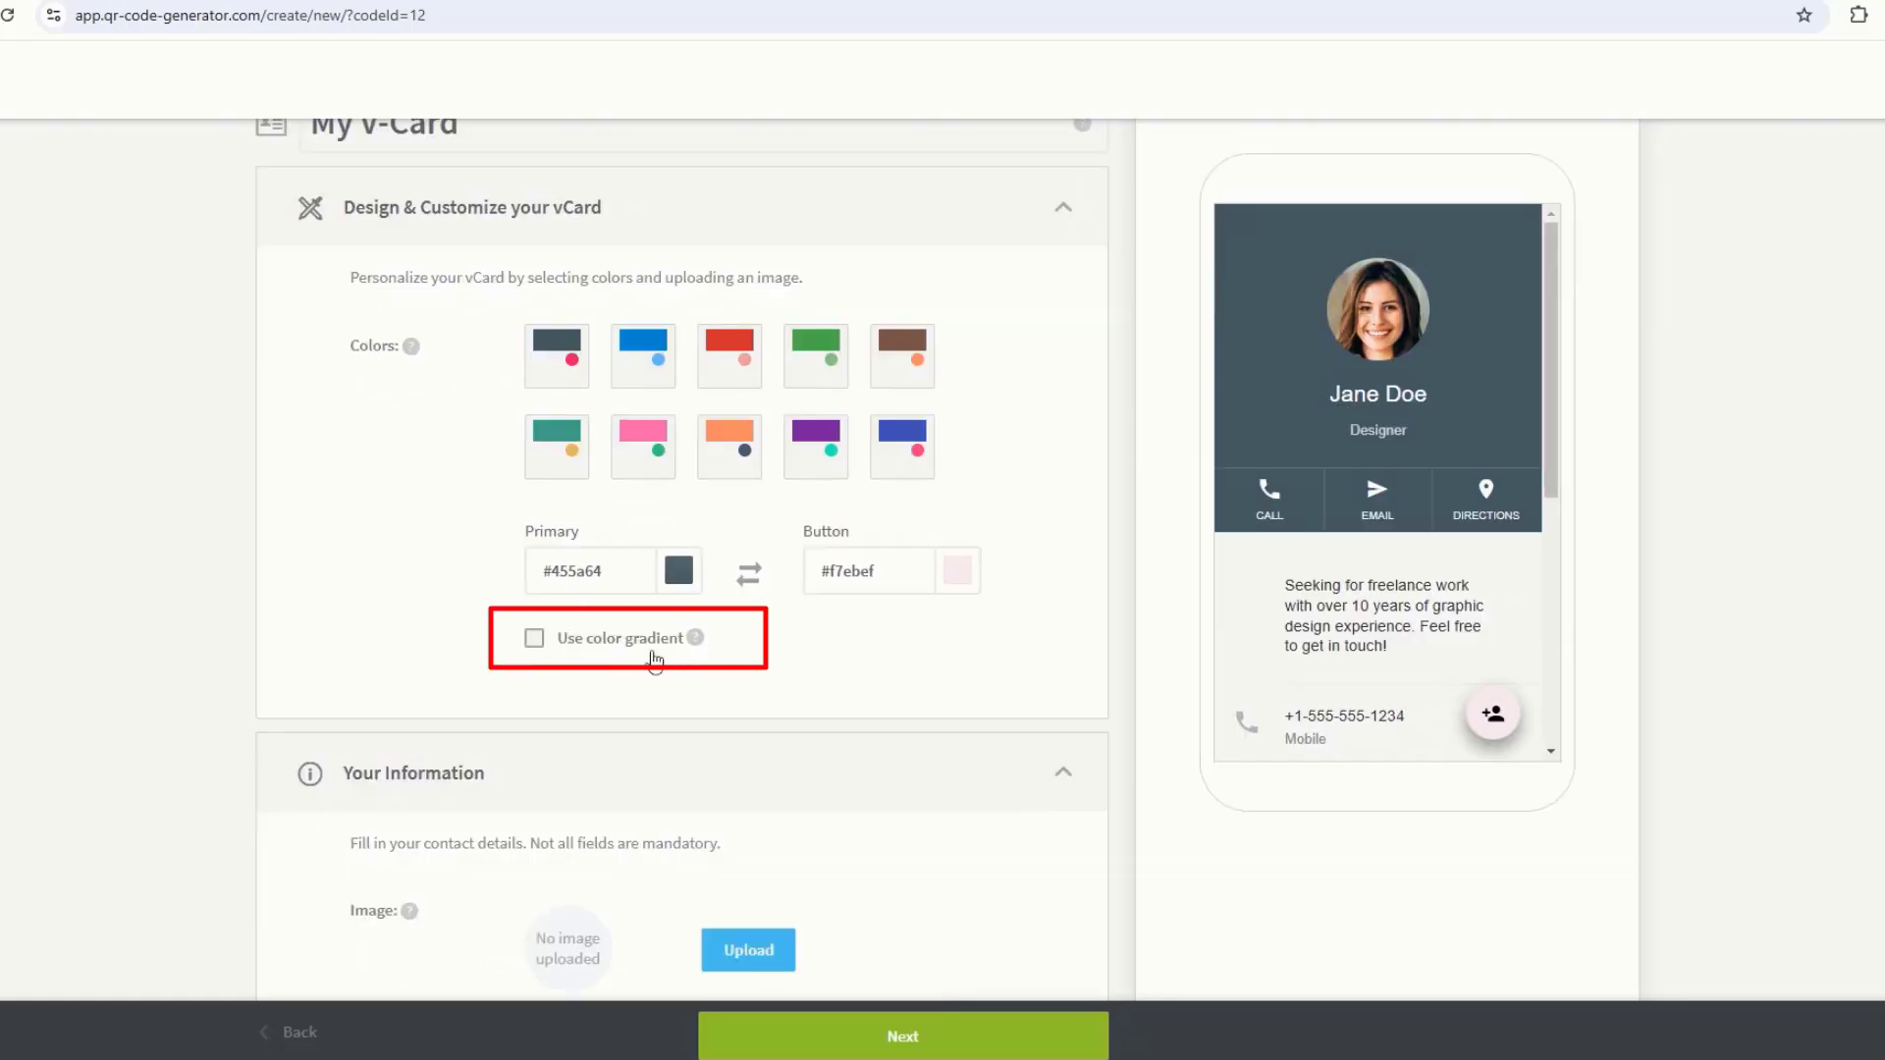
{"action": "left_click", "coordinate": [536, 640]}
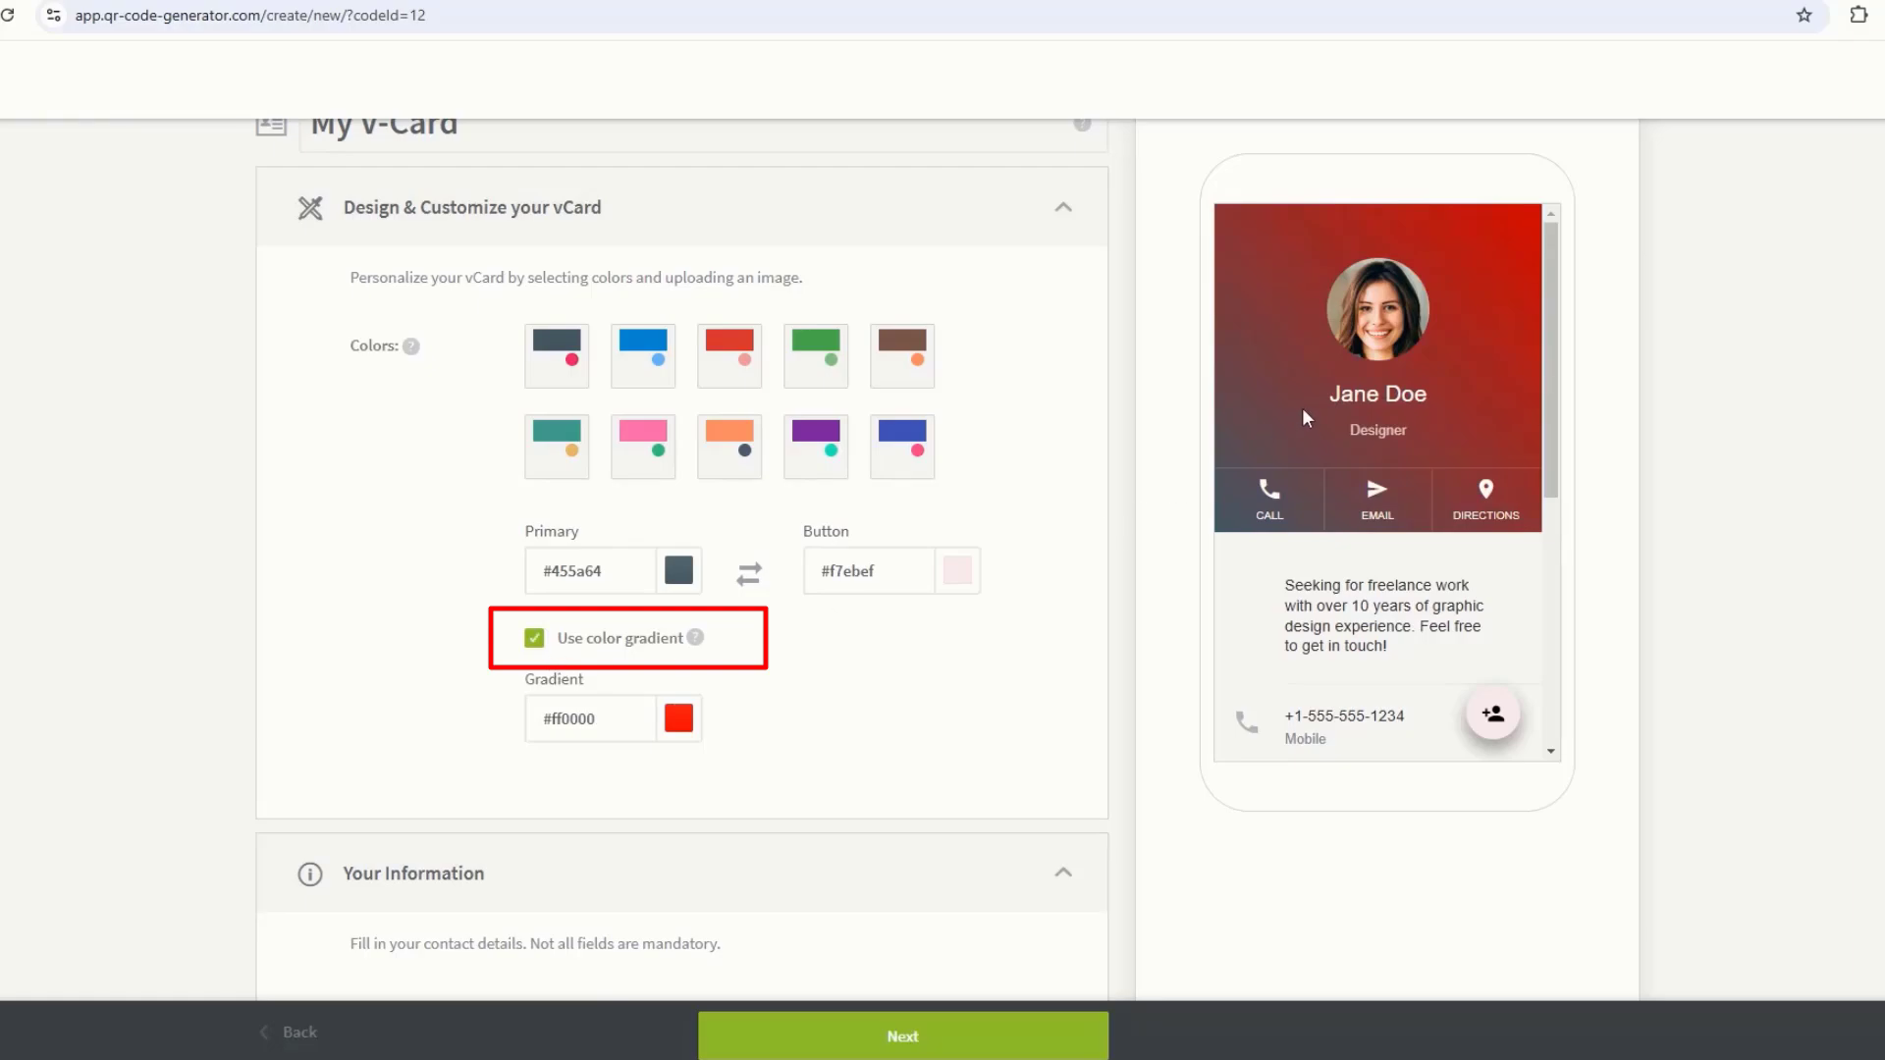
{"action": "left_click", "coordinate": [678, 718]}
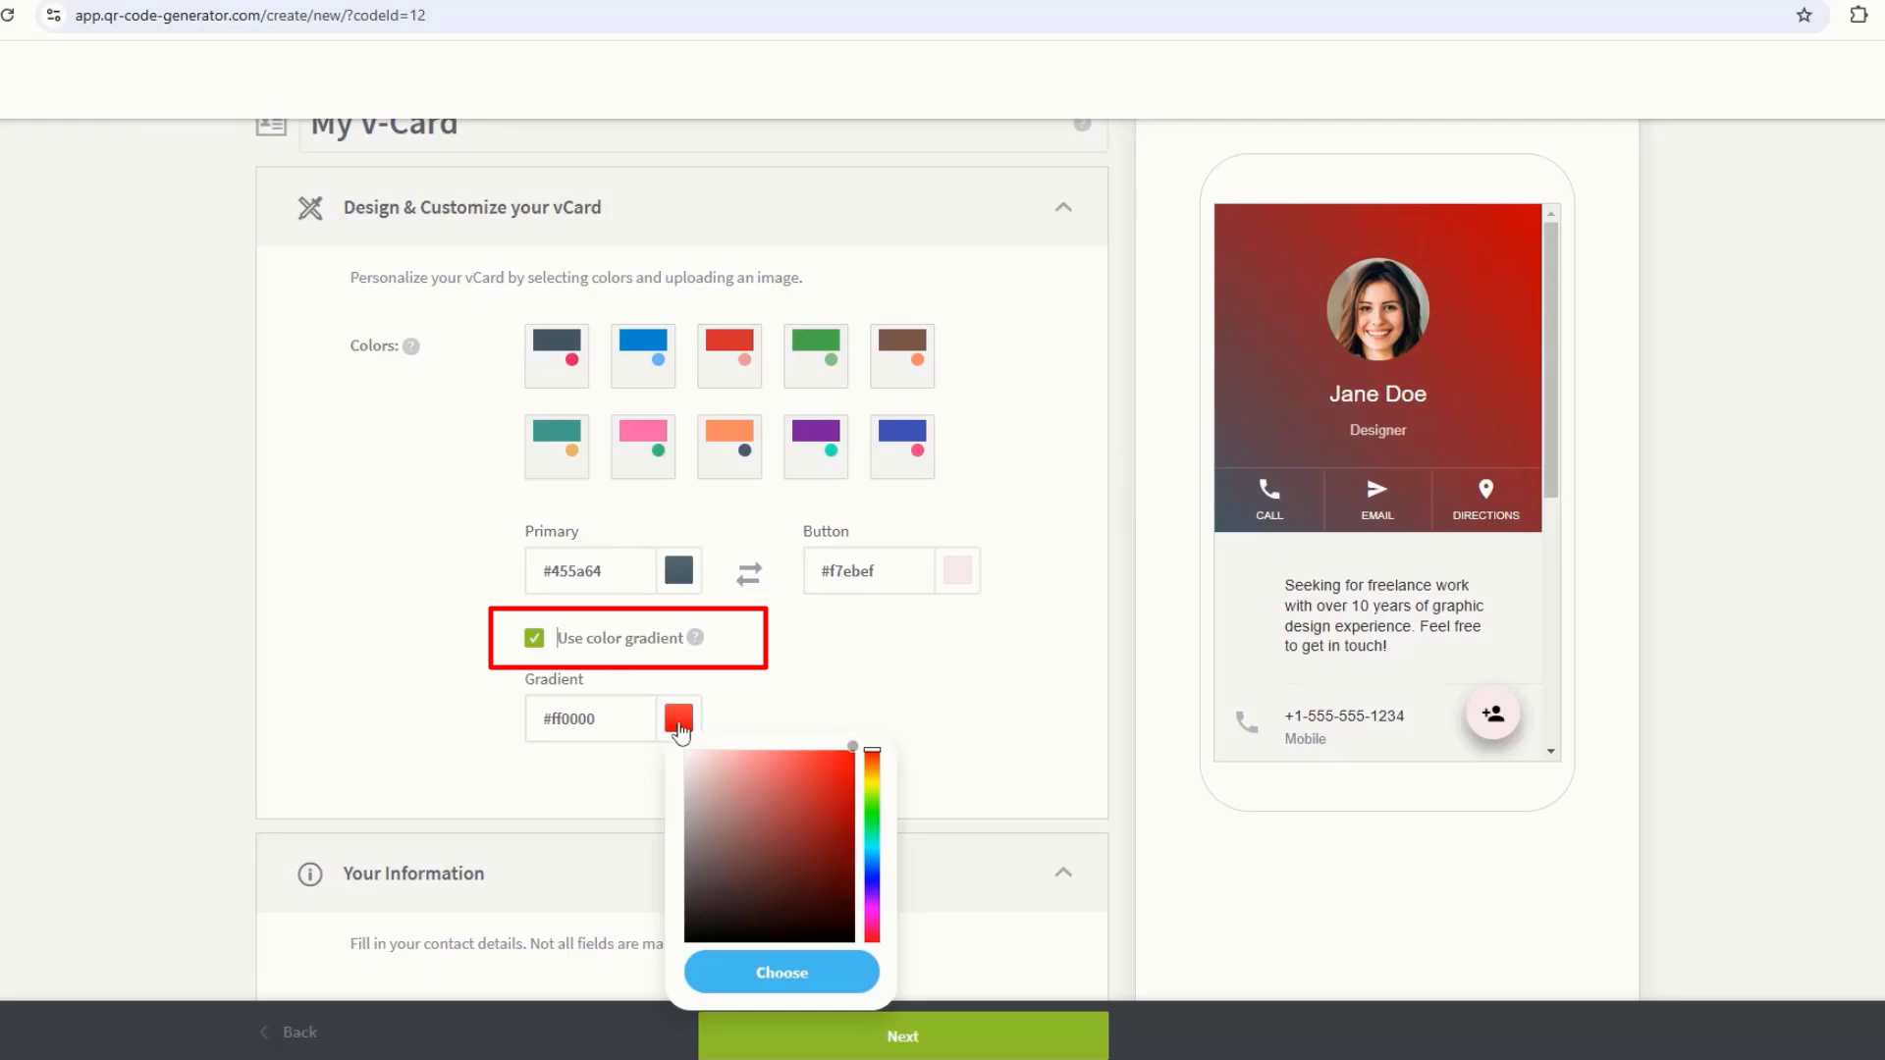
{"action": "left_click", "coordinate": [737, 779]}
{"action": "left_click", "coordinate": [769, 861]}
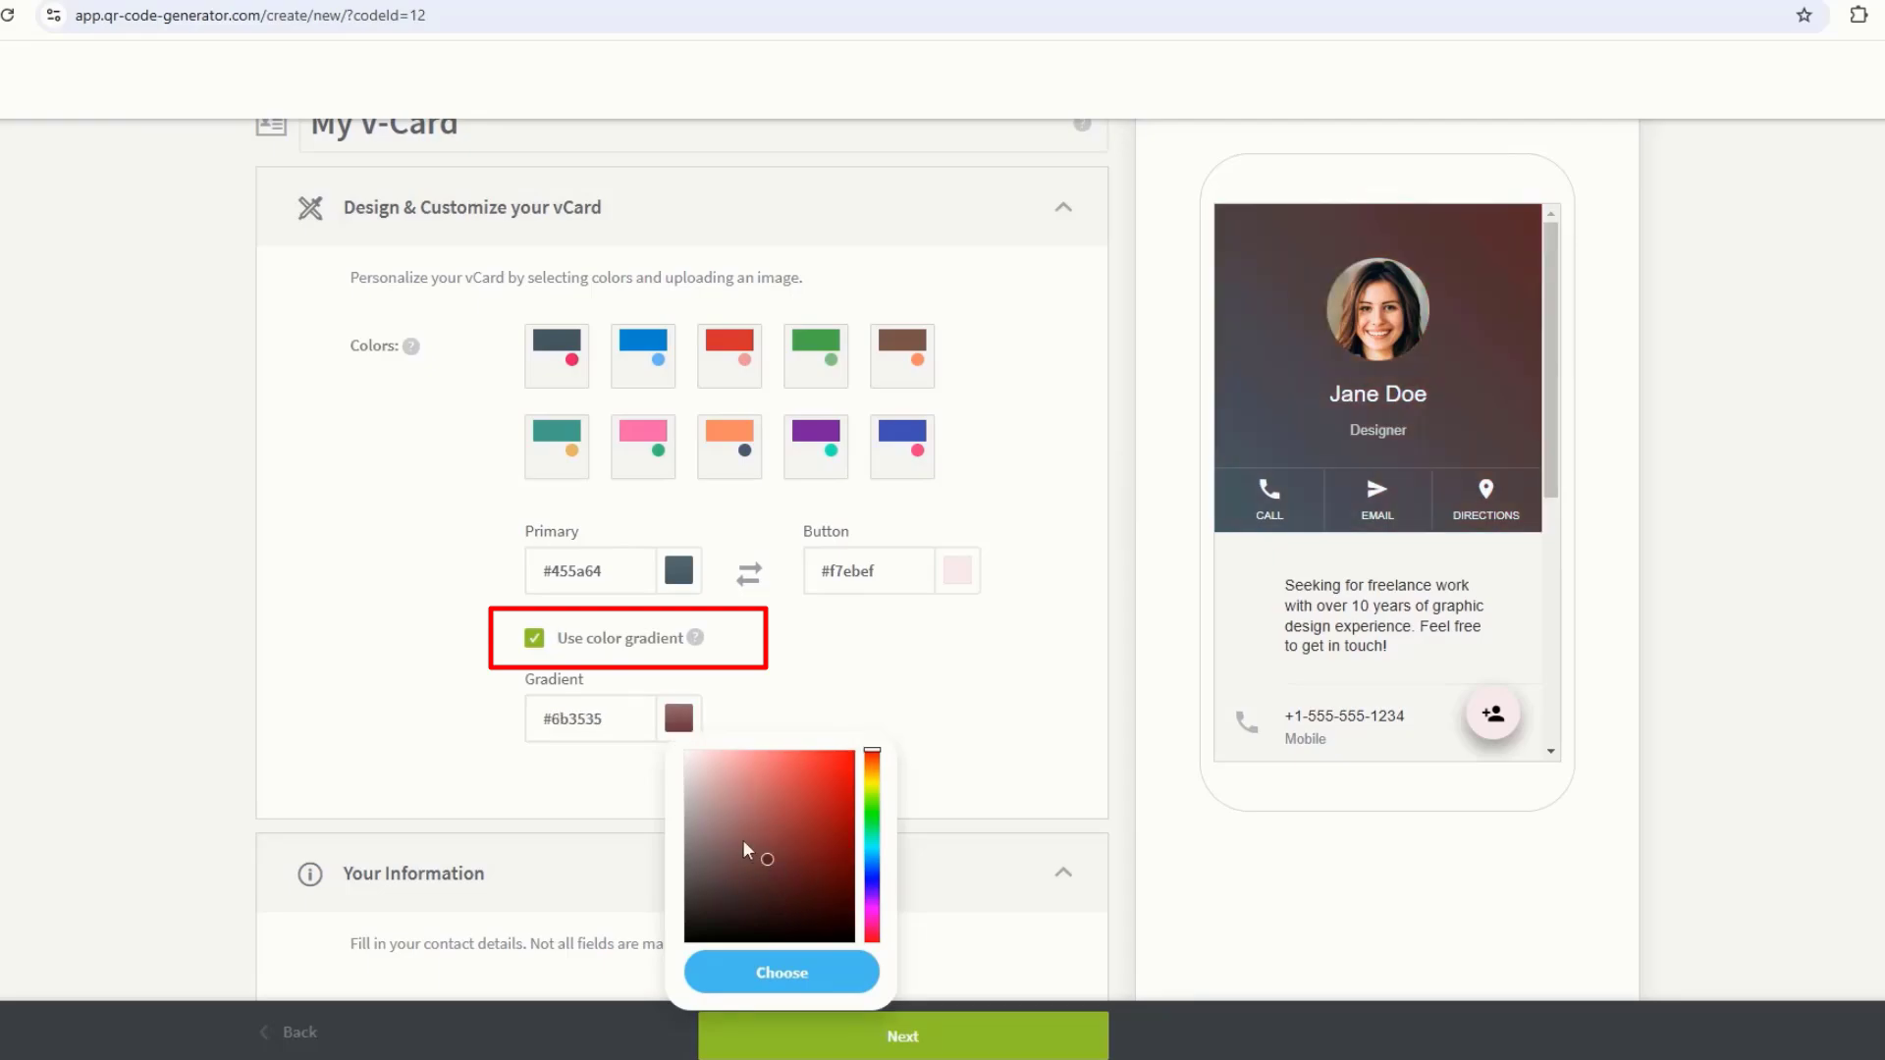
{"action": "left_click", "coordinate": [771, 972]}
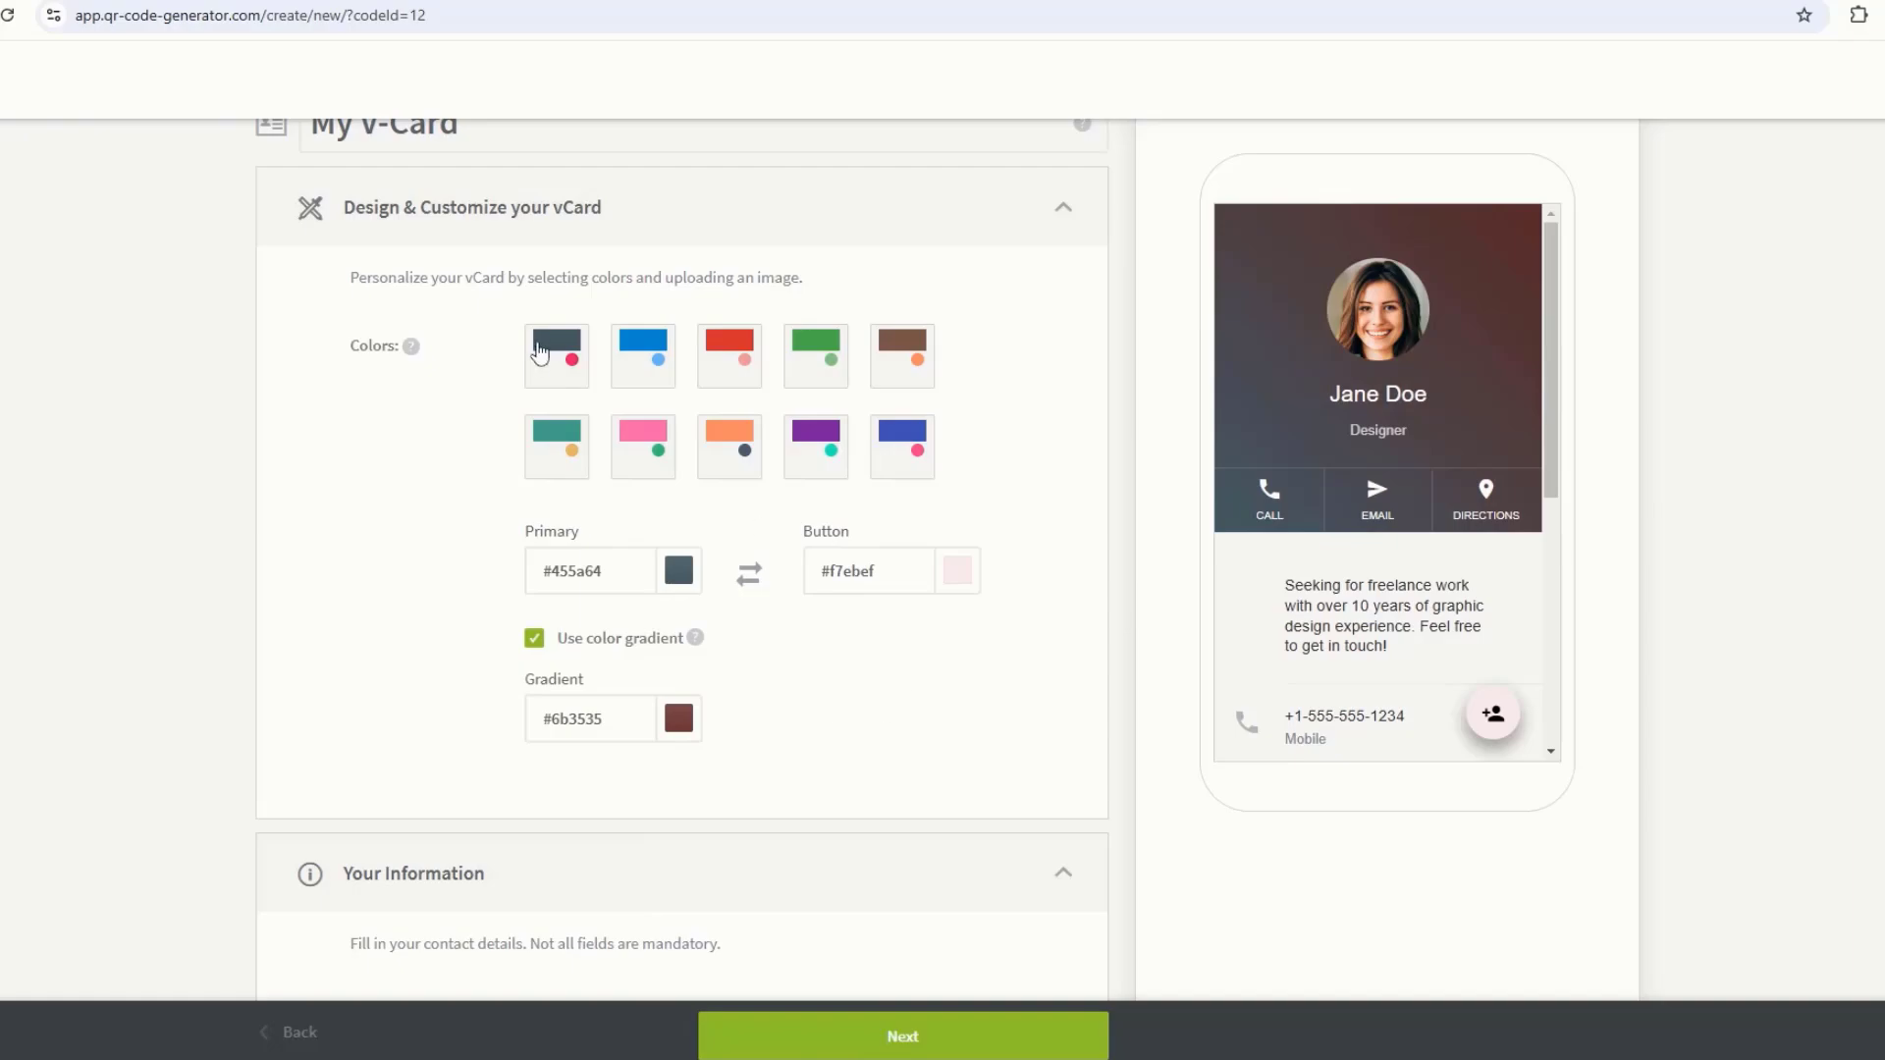
{"action": "left_click", "coordinate": [562, 368]}
{"action": "scroll", "coordinate": [687, 643], "scroll_direction": "down", "scroll_amount": 1}
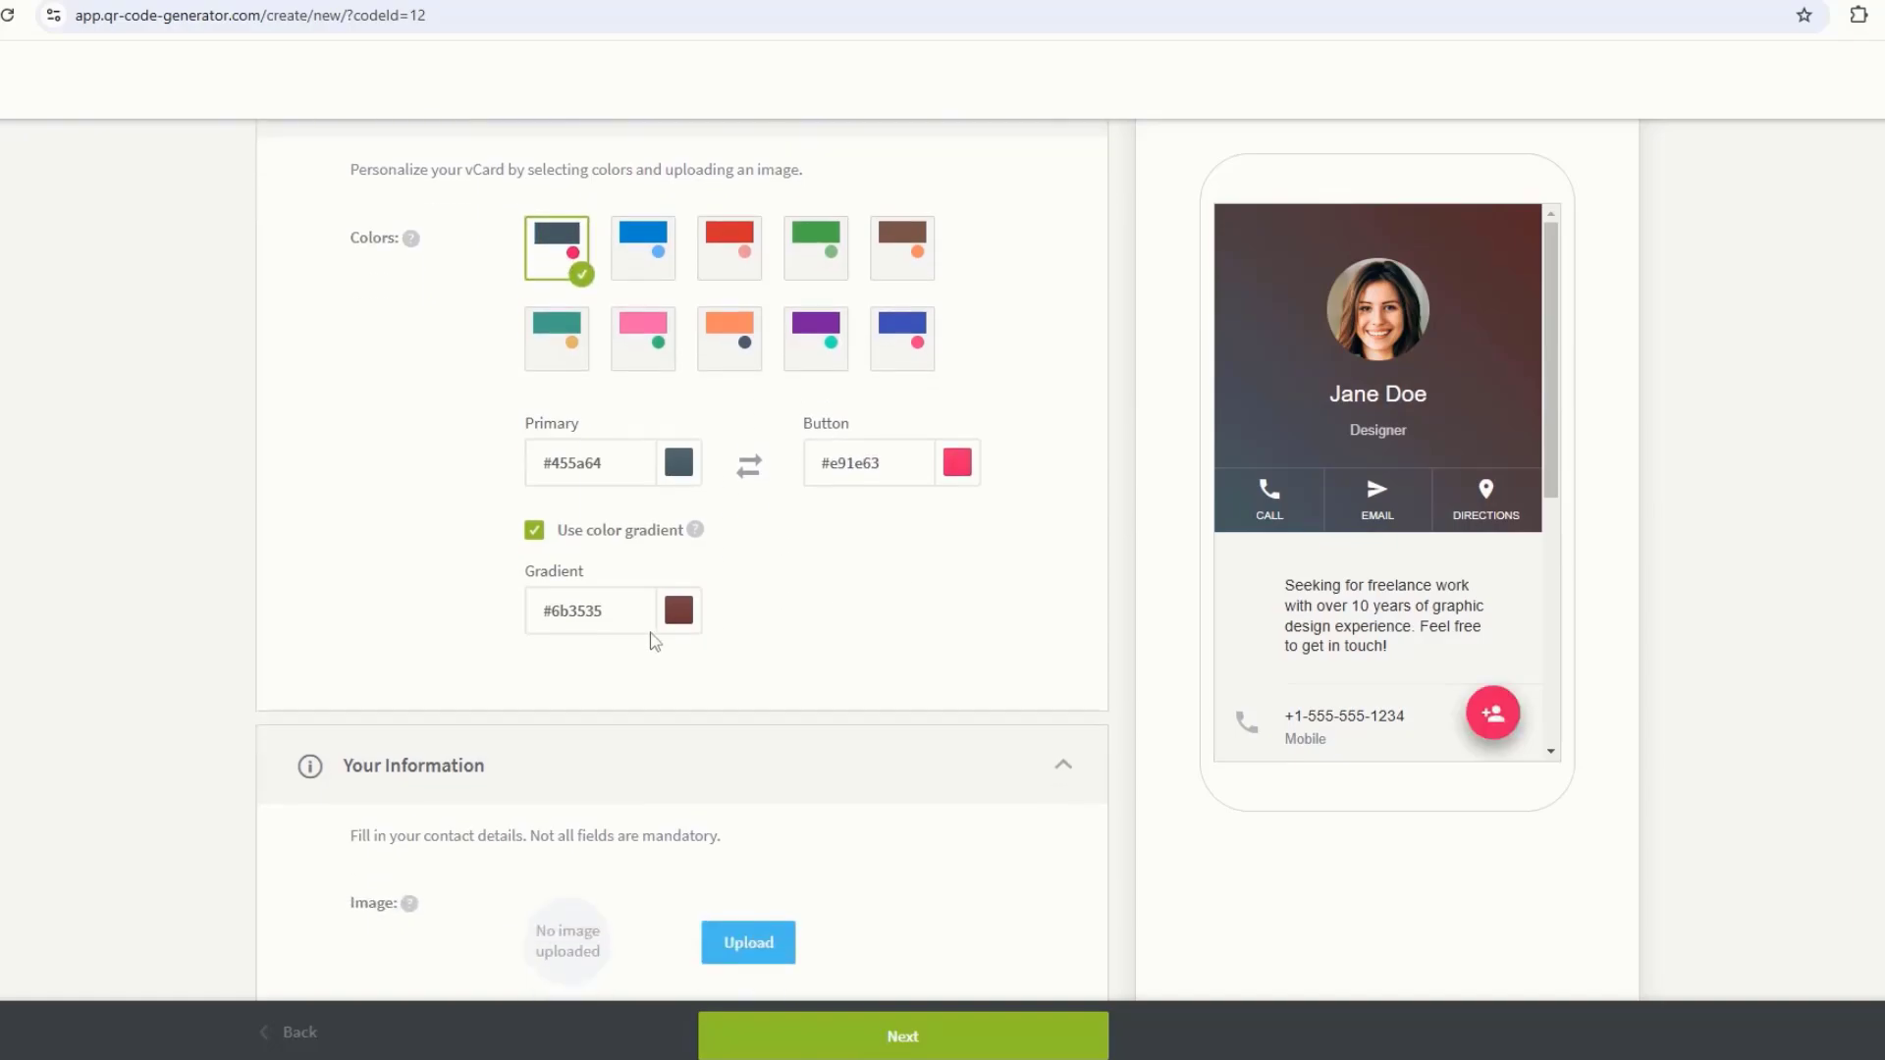
Step: Turn off the header gradient and upload the portrait photo 'file' for the profile
{"action": "left_click", "coordinate": [534, 530]}
{"action": "scroll", "coordinate": [727, 572], "scroll_direction": "down", "scroll_amount": 3}
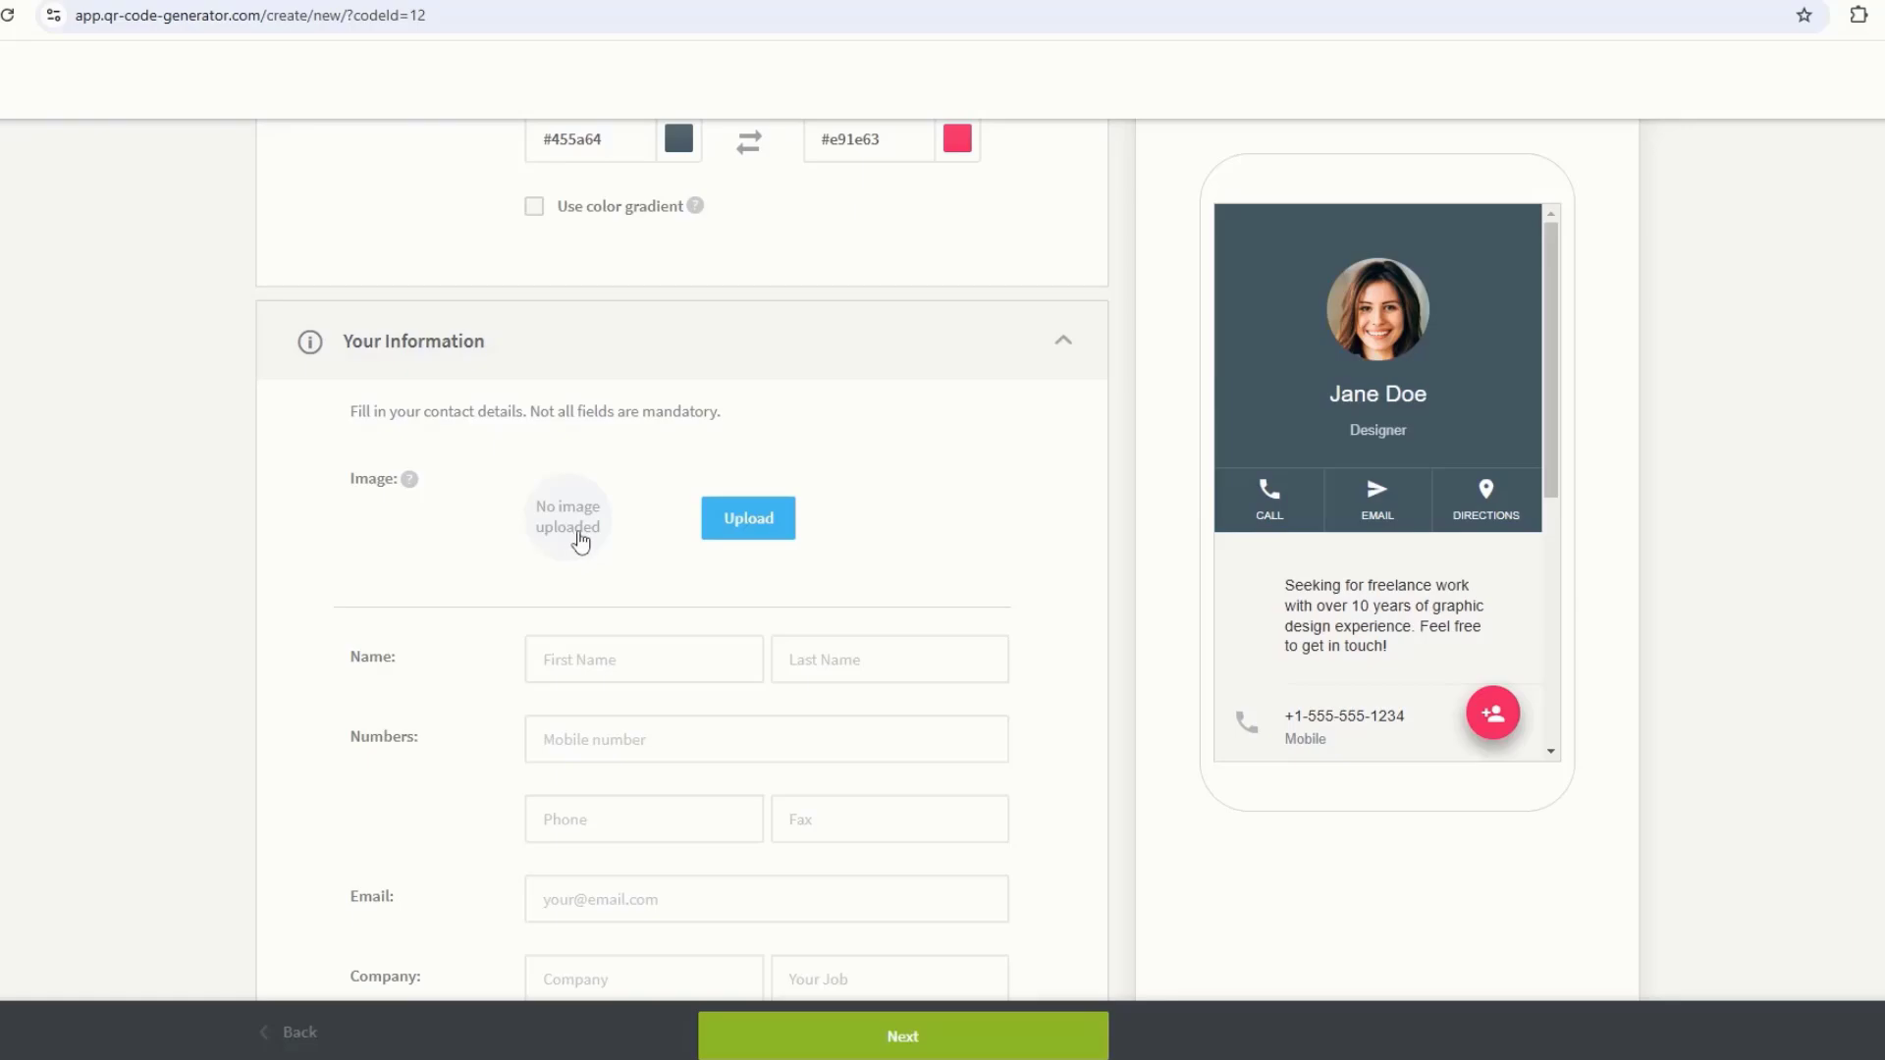
{"action": "left_click", "coordinate": [751, 519]}
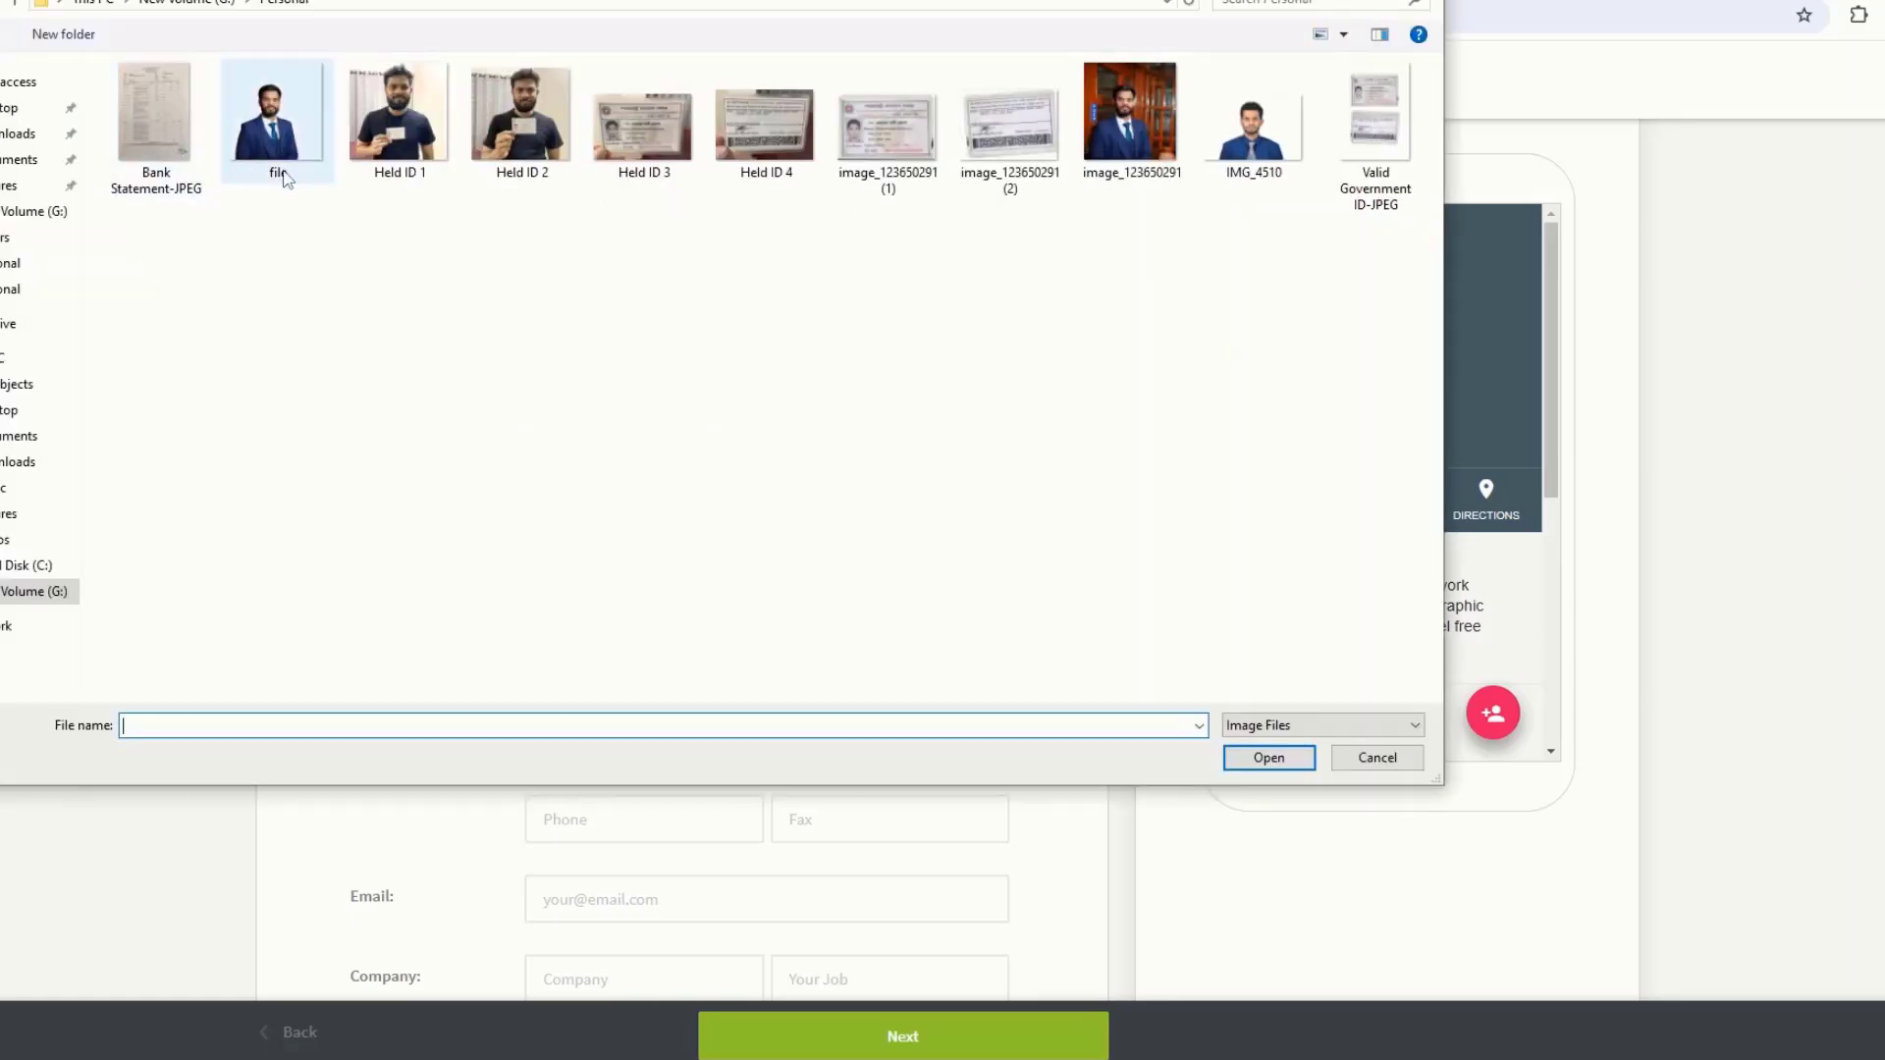
{"action": "left_click", "coordinate": [282, 162]}
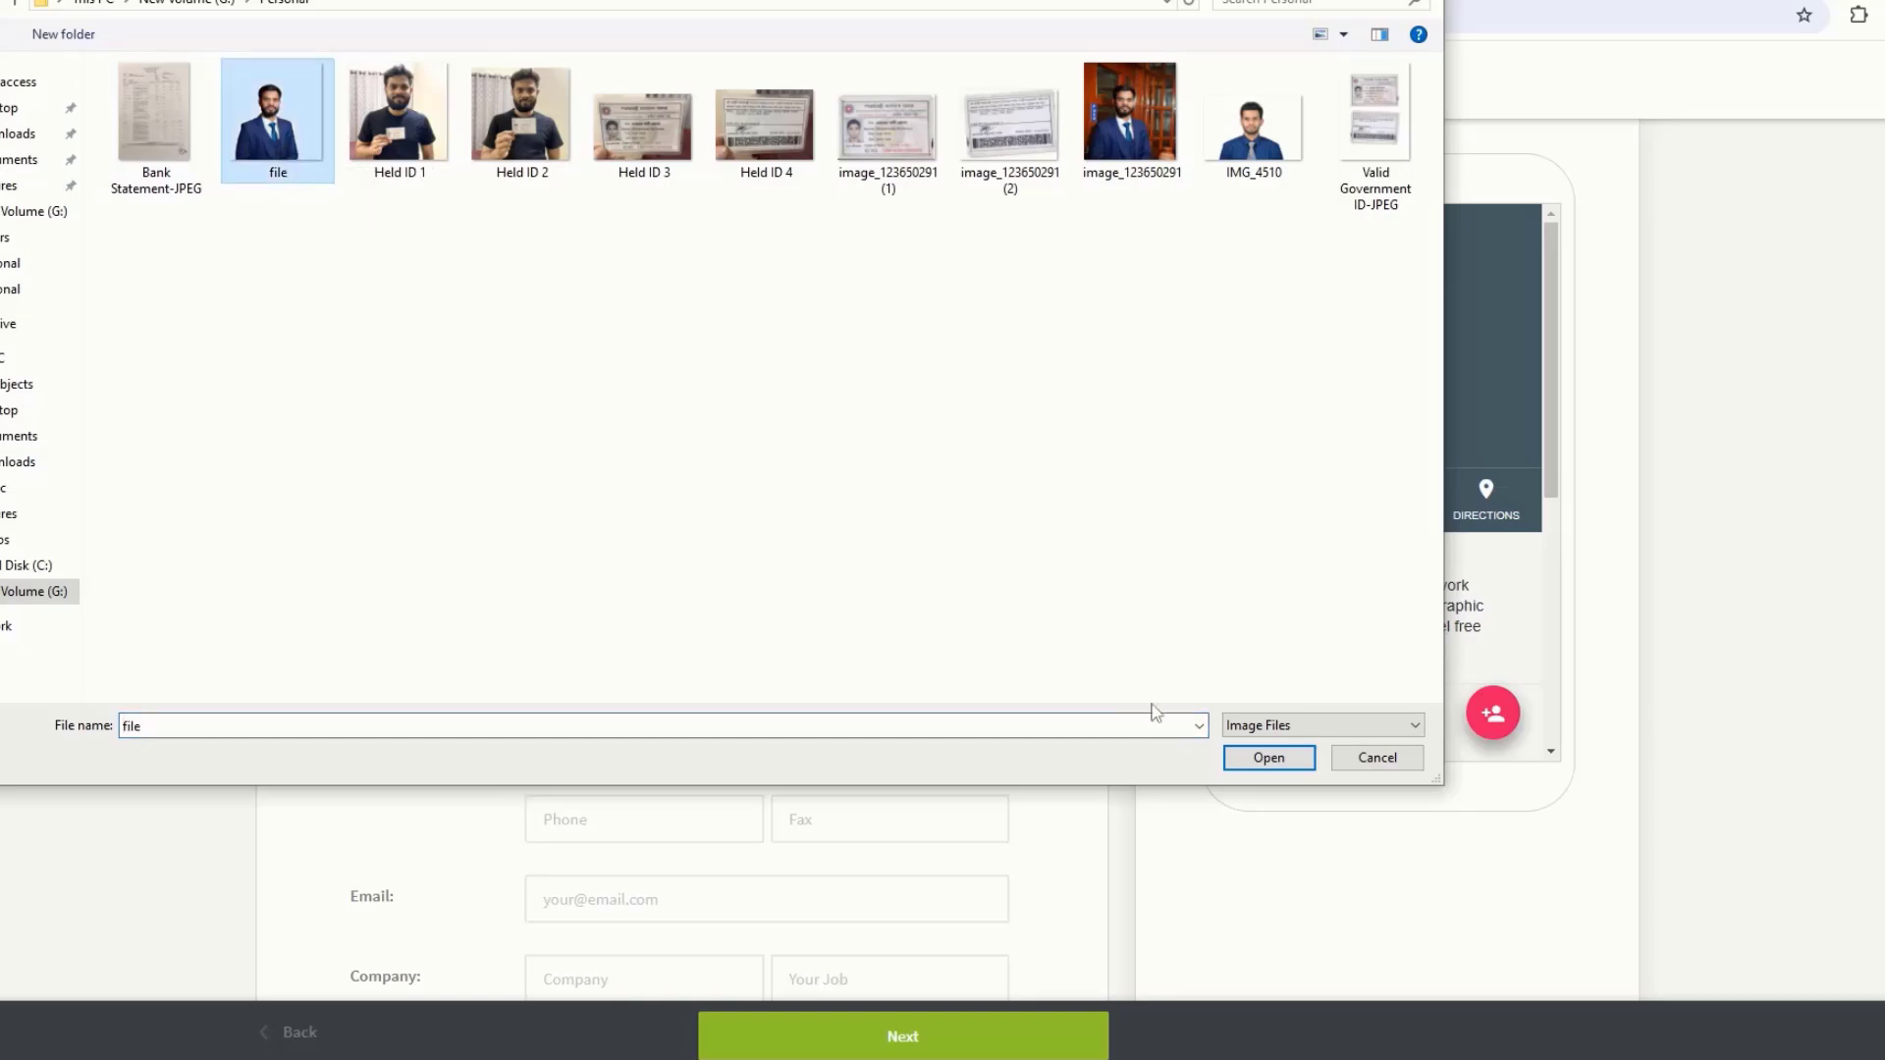
{"action": "left_click", "coordinate": [1268, 758]}
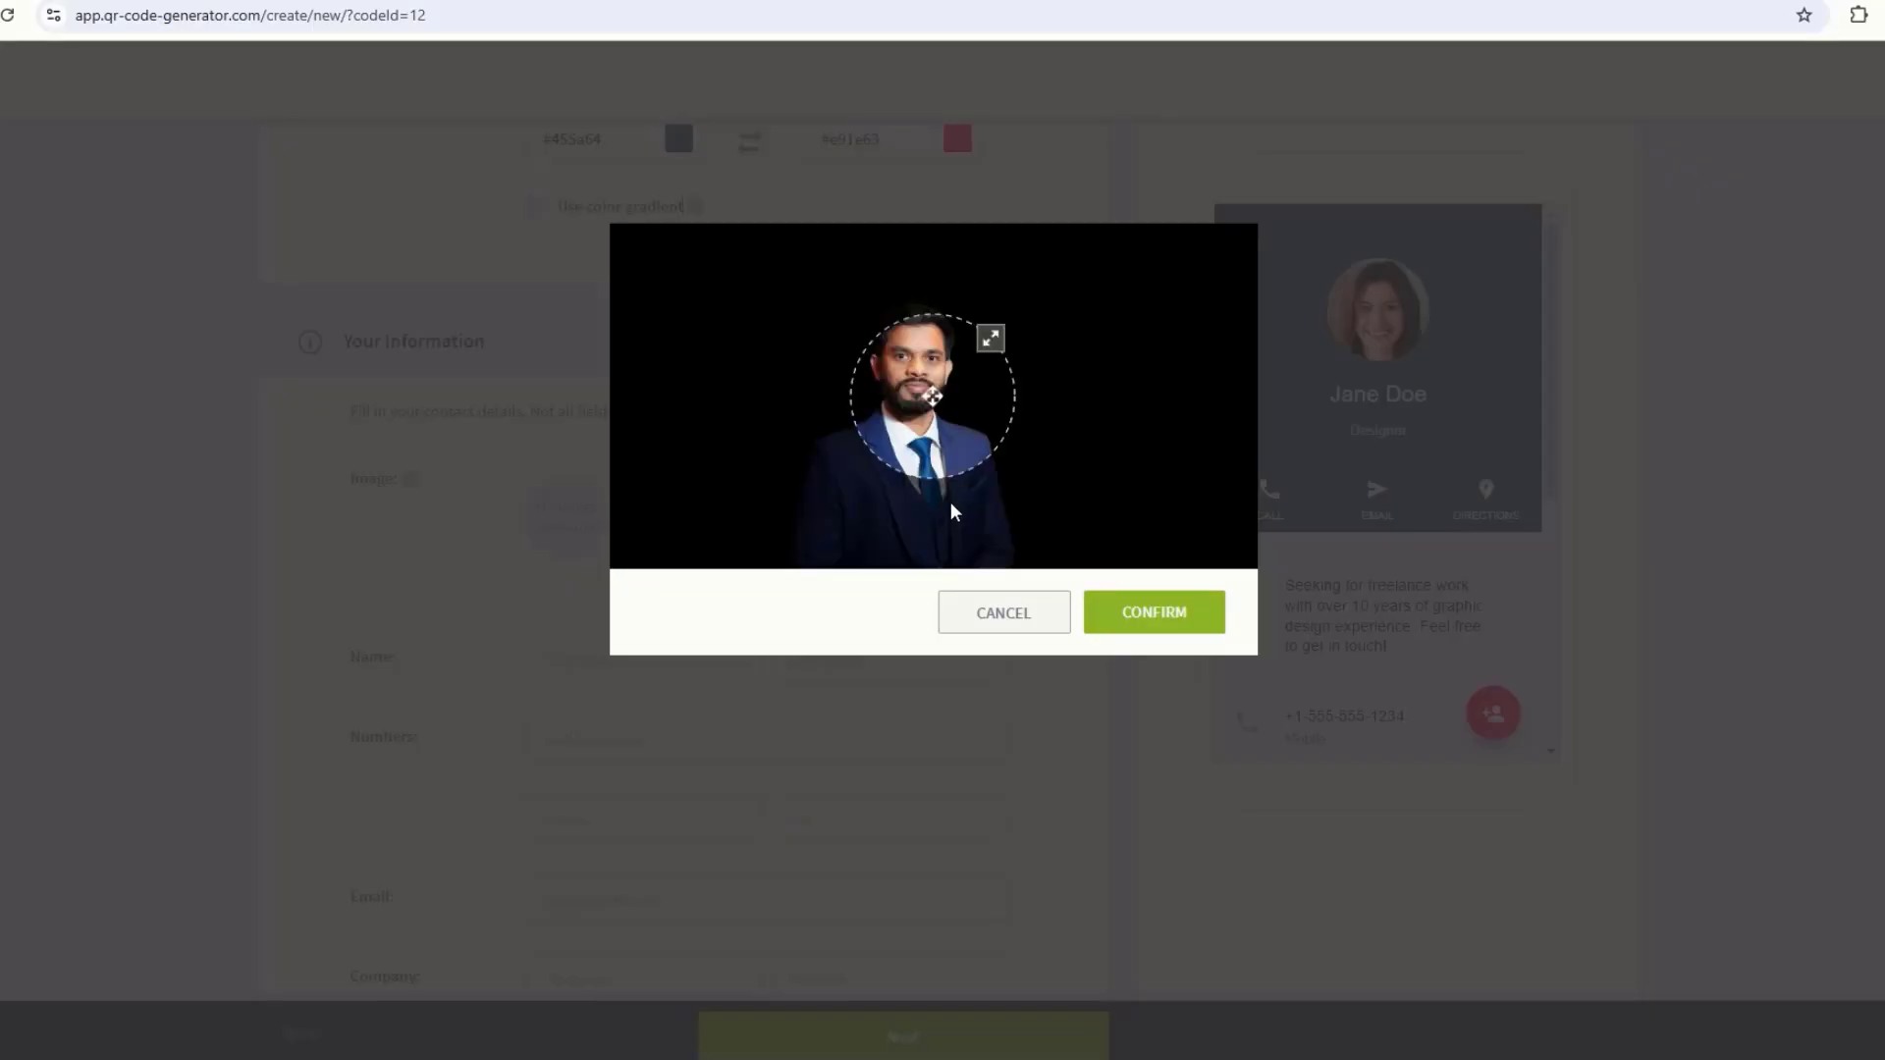
Step: Enlarge and centre the crop circle on the face, then confirm the cropped photo
{"action": "left_click_drag", "start_coordinate": [990, 338], "coordinate": [1007, 320]}
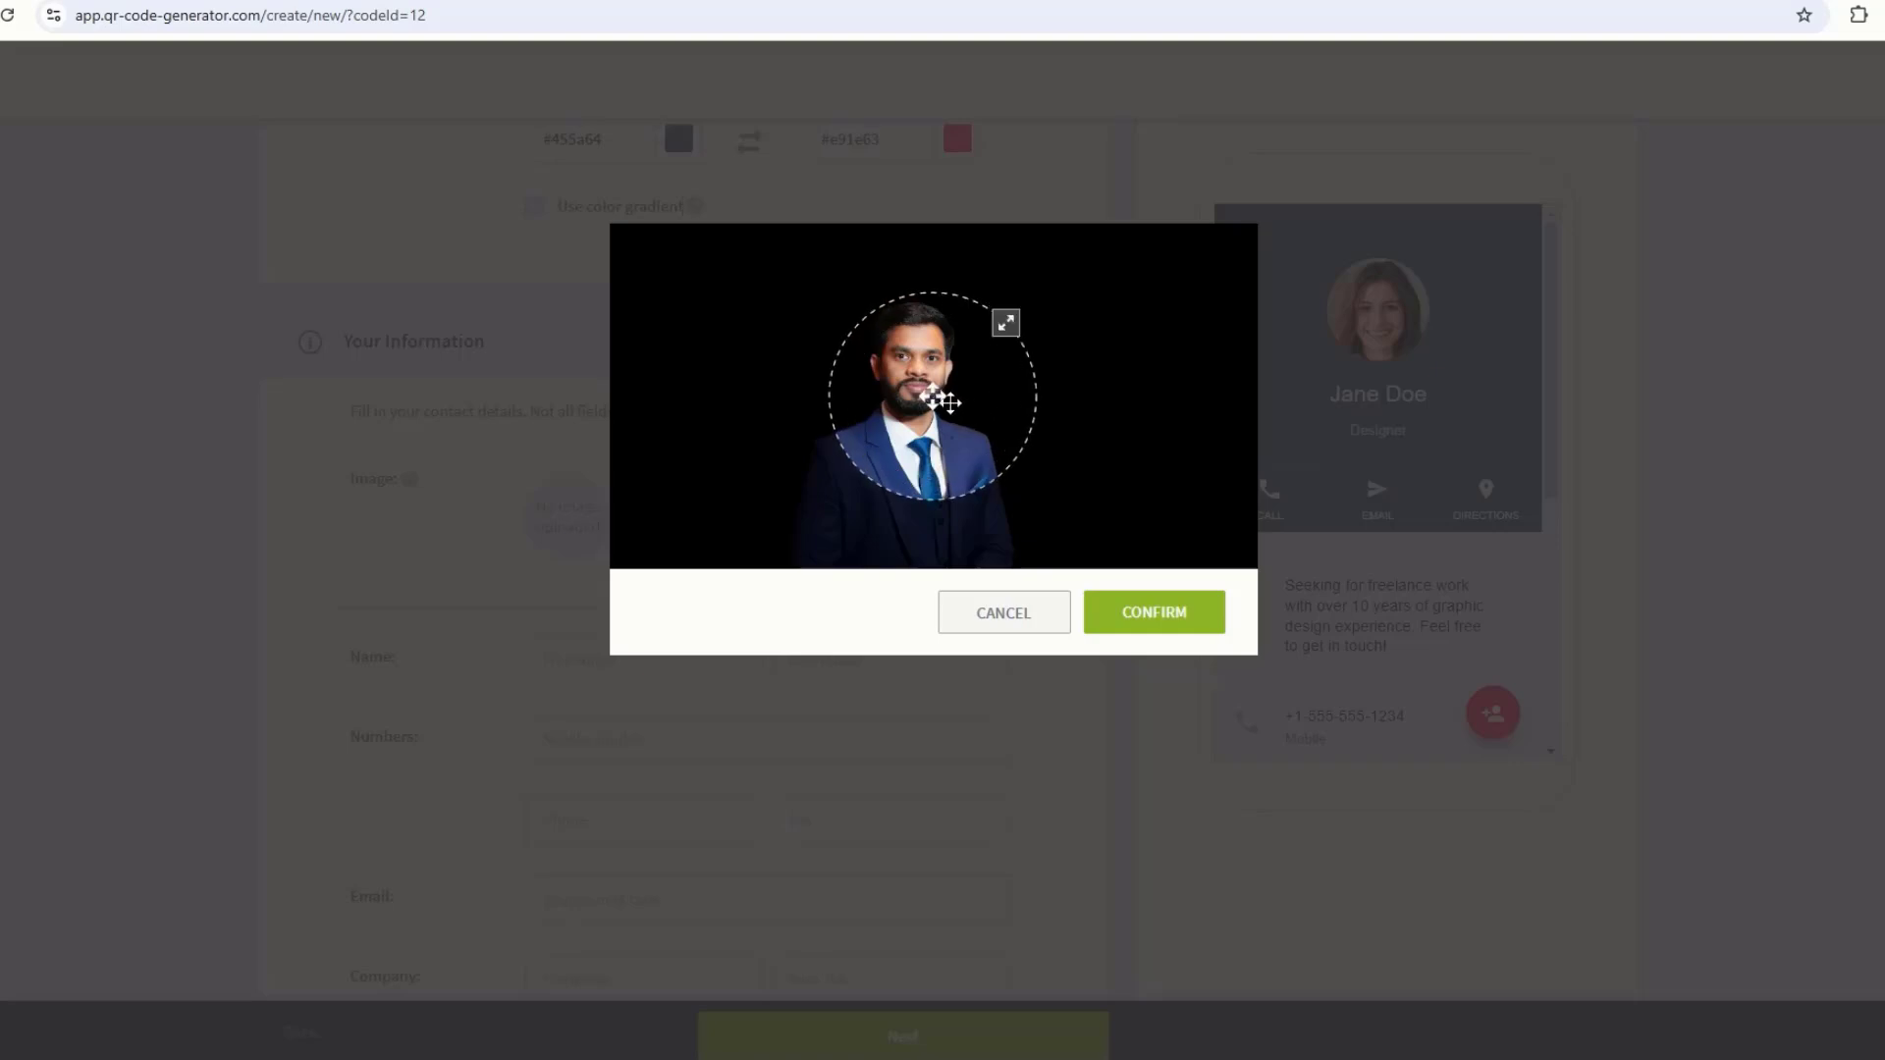
{"action": "left_click_drag", "start_coordinate": [939, 401], "coordinate": [920, 395]}
{"action": "left_click_drag", "start_coordinate": [993, 320], "coordinate": [989, 325]}
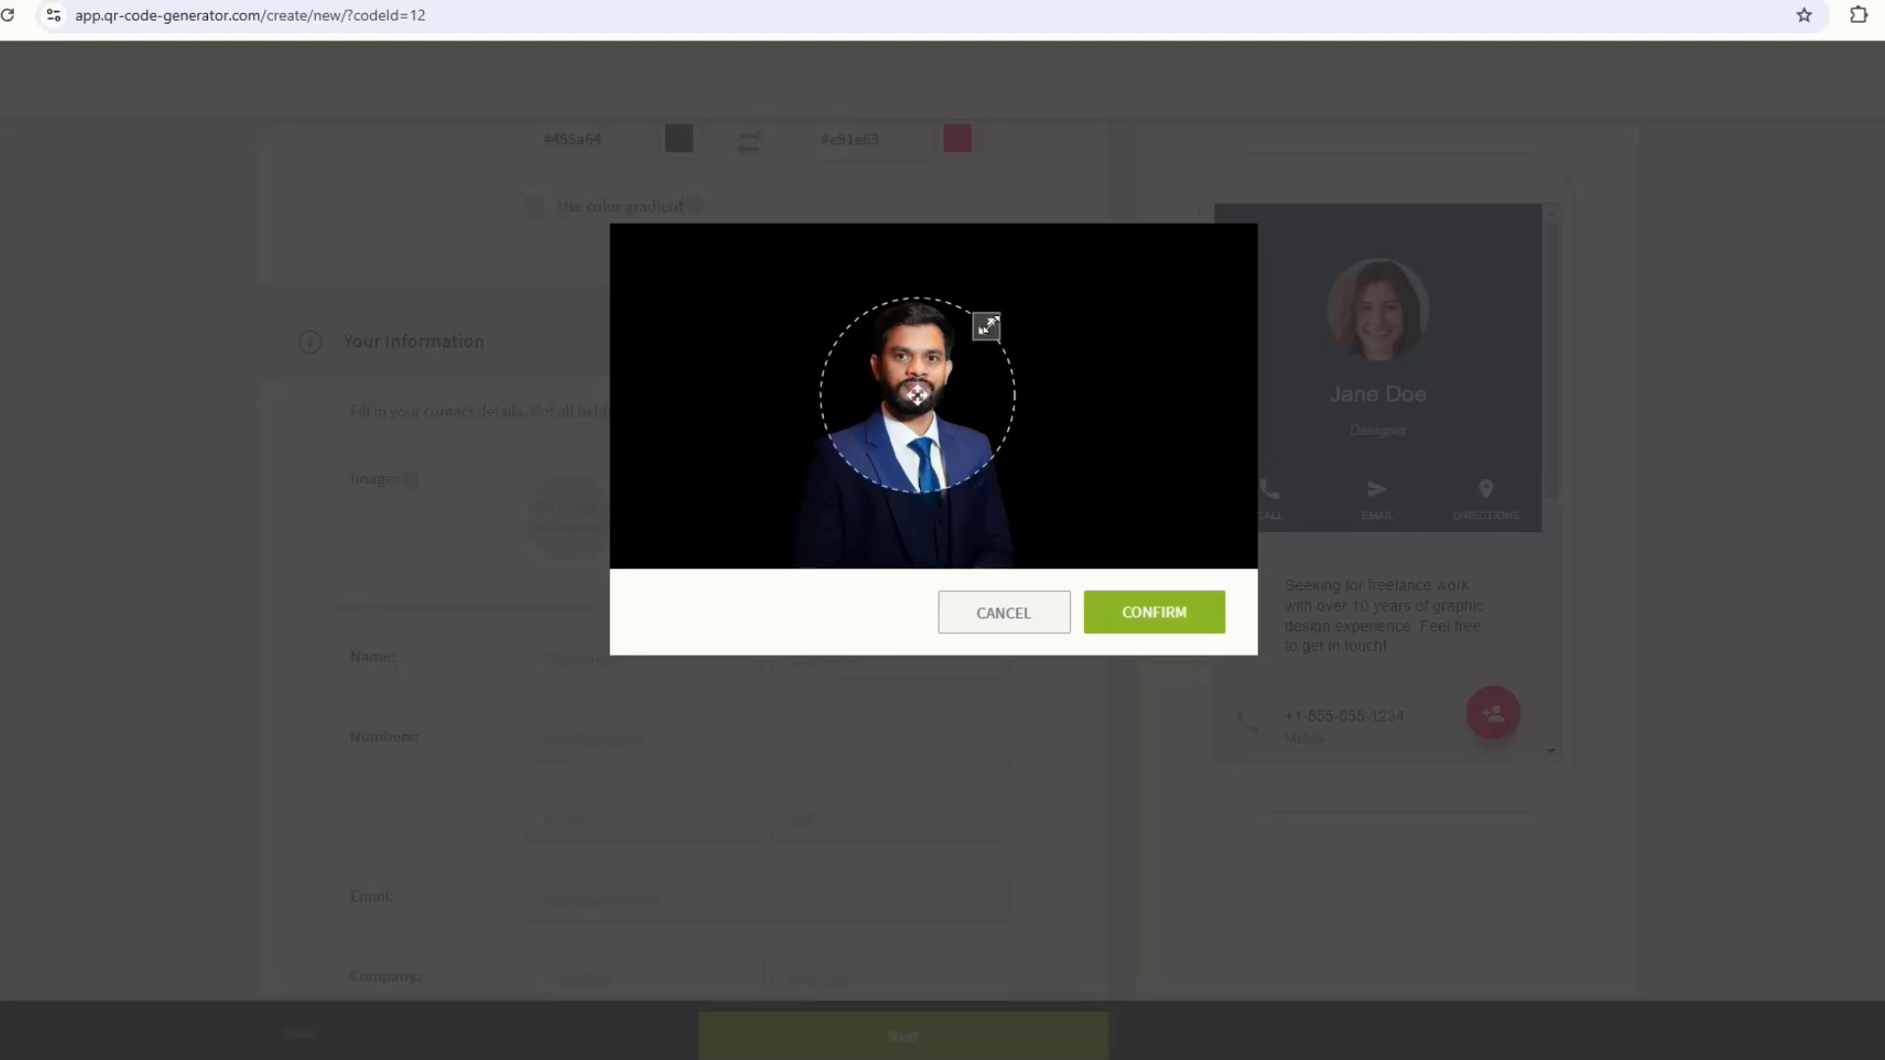
{"action": "left_click", "coordinate": [1136, 610]}
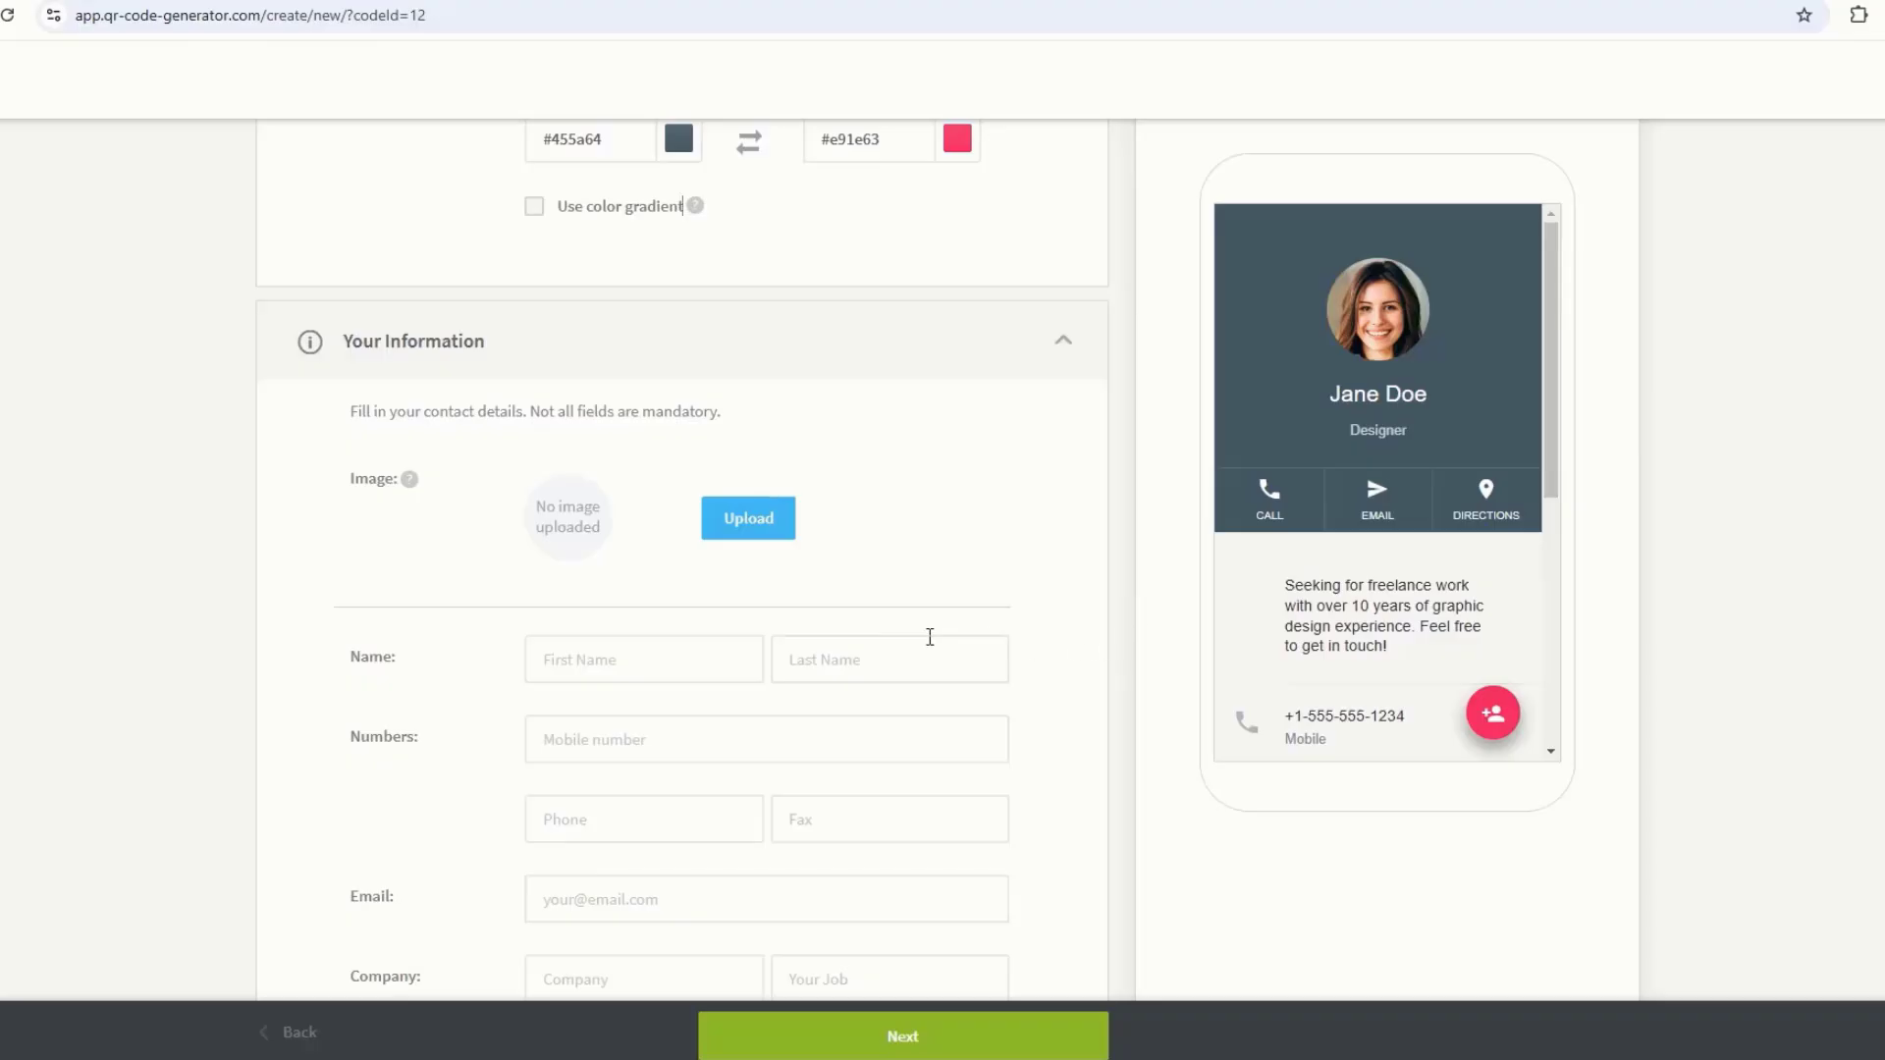
Step: Enter the contact's first name, last name, mobile number and e-mail address
{"action": "scroll", "coordinate": [589, 553], "scroll_direction": "down", "scroll_amount": 1}
{"action": "left_click", "coordinate": [589, 553]}
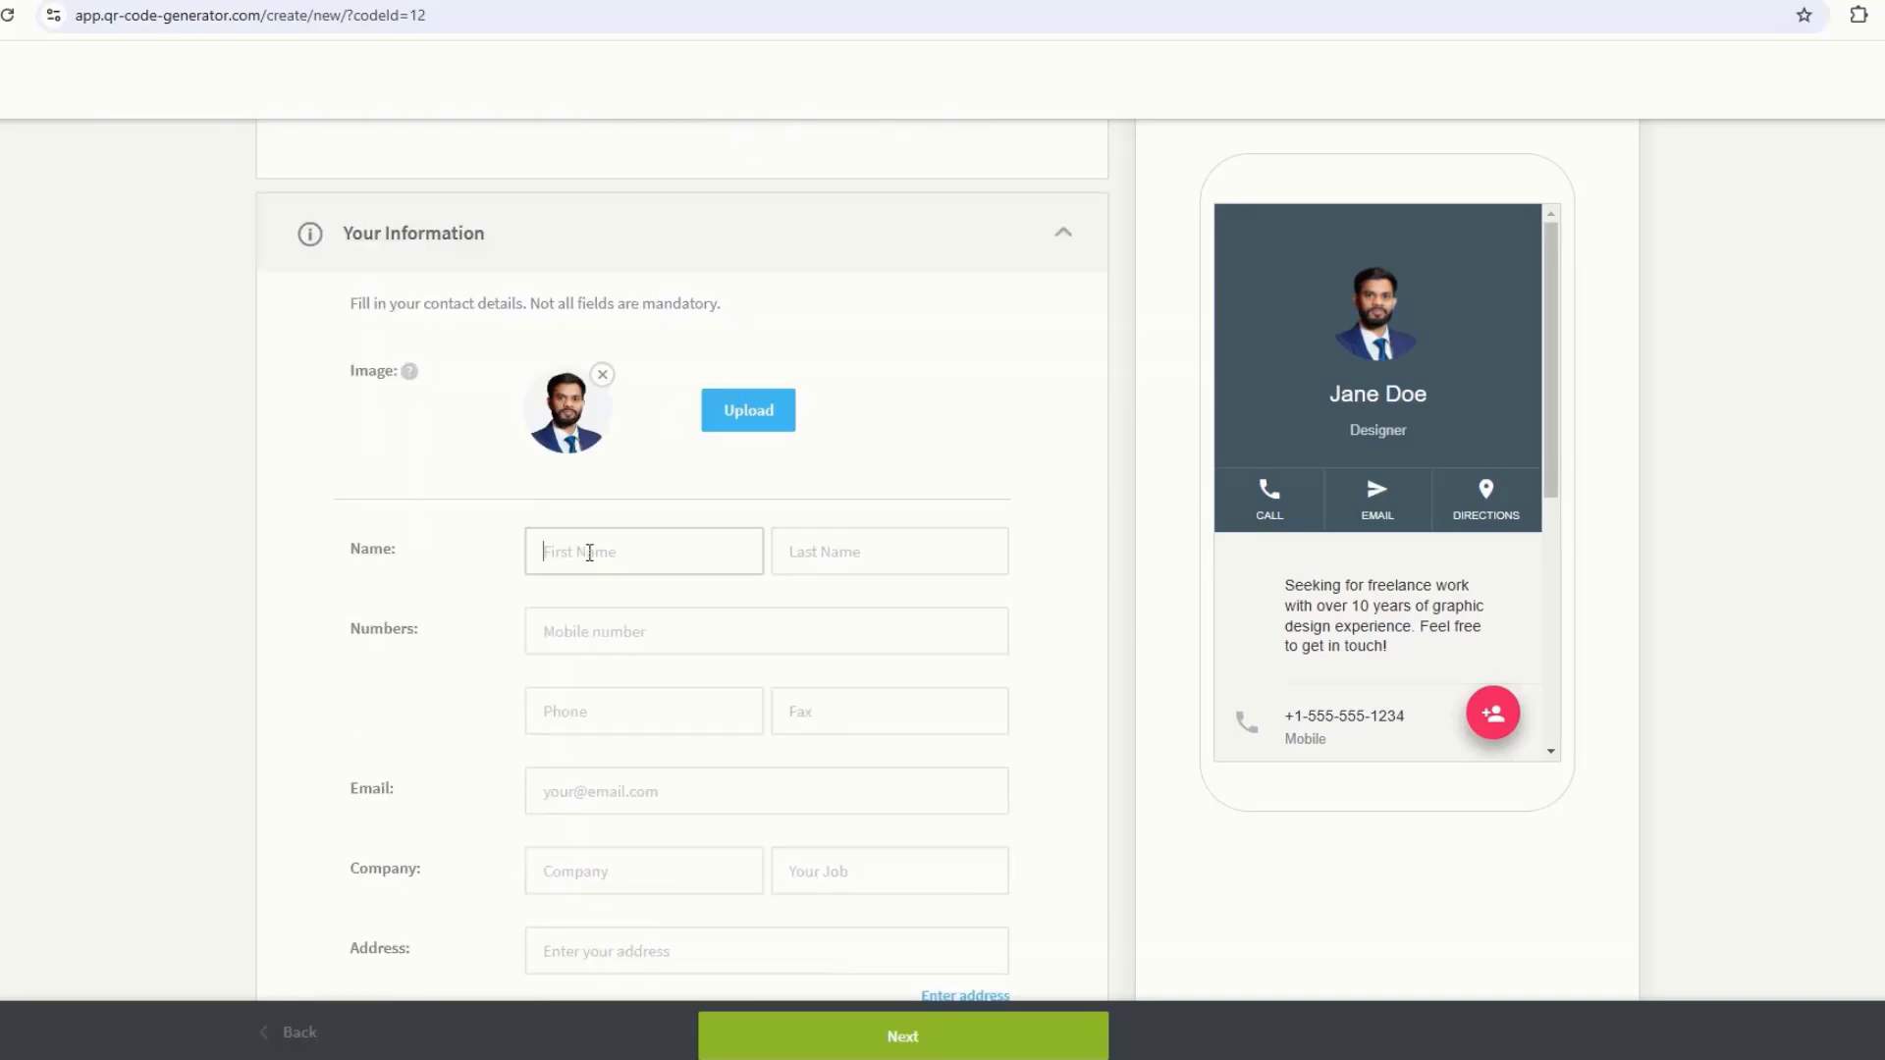
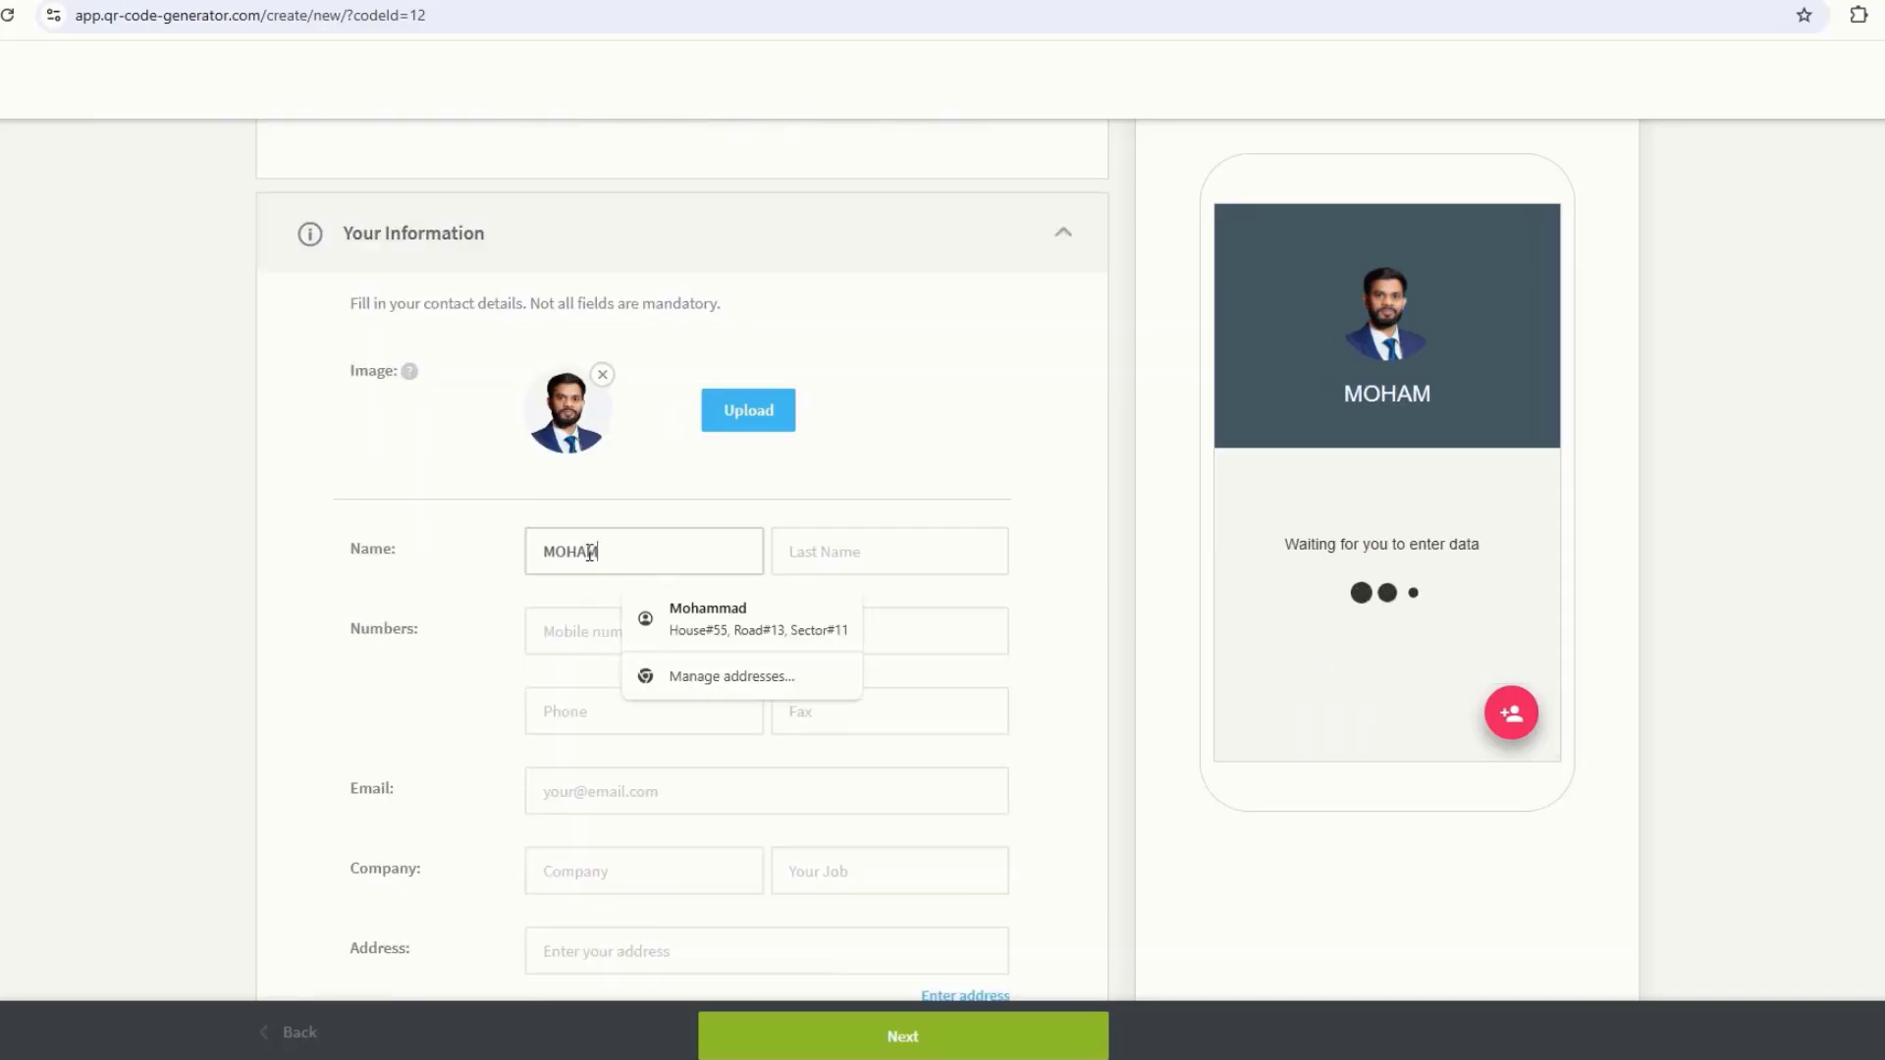
{"action": "left_click", "coordinate": [801, 552]}
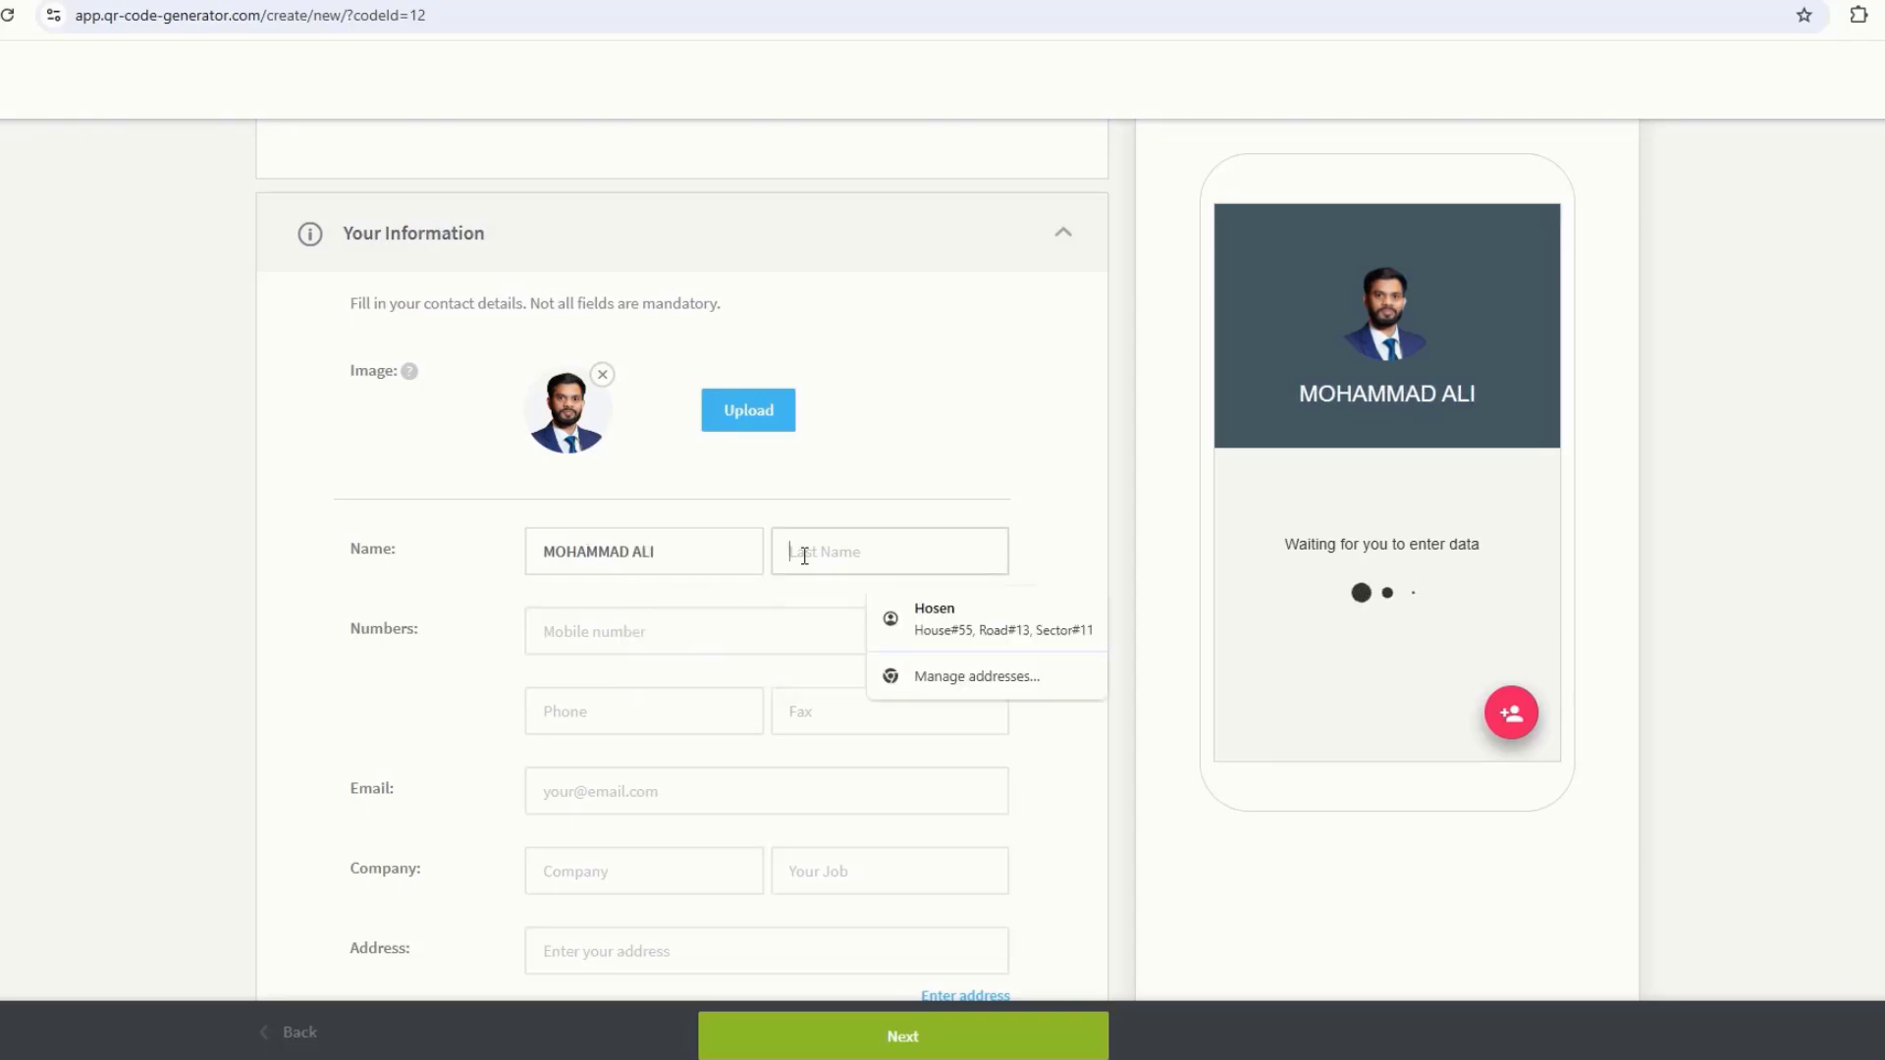
{"action": "left_click", "coordinate": [603, 632]}
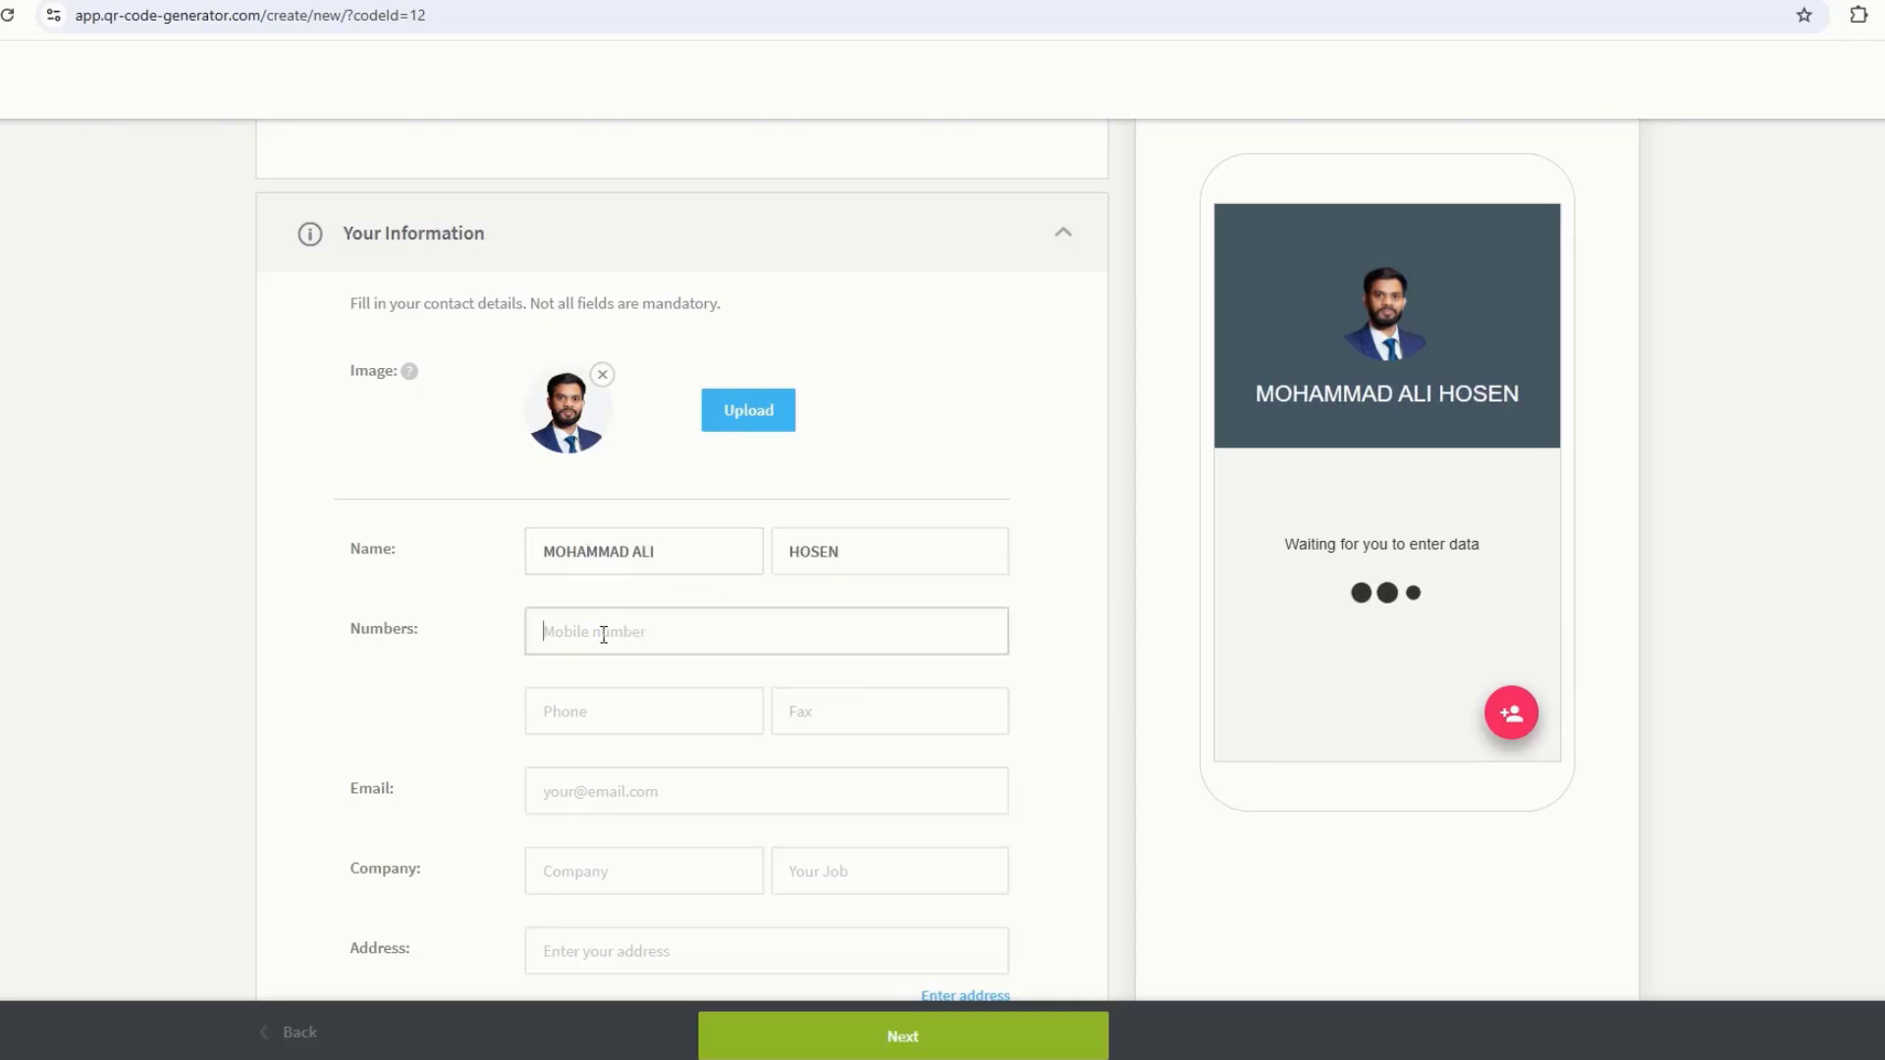
{"action": "type", "text": "018"}
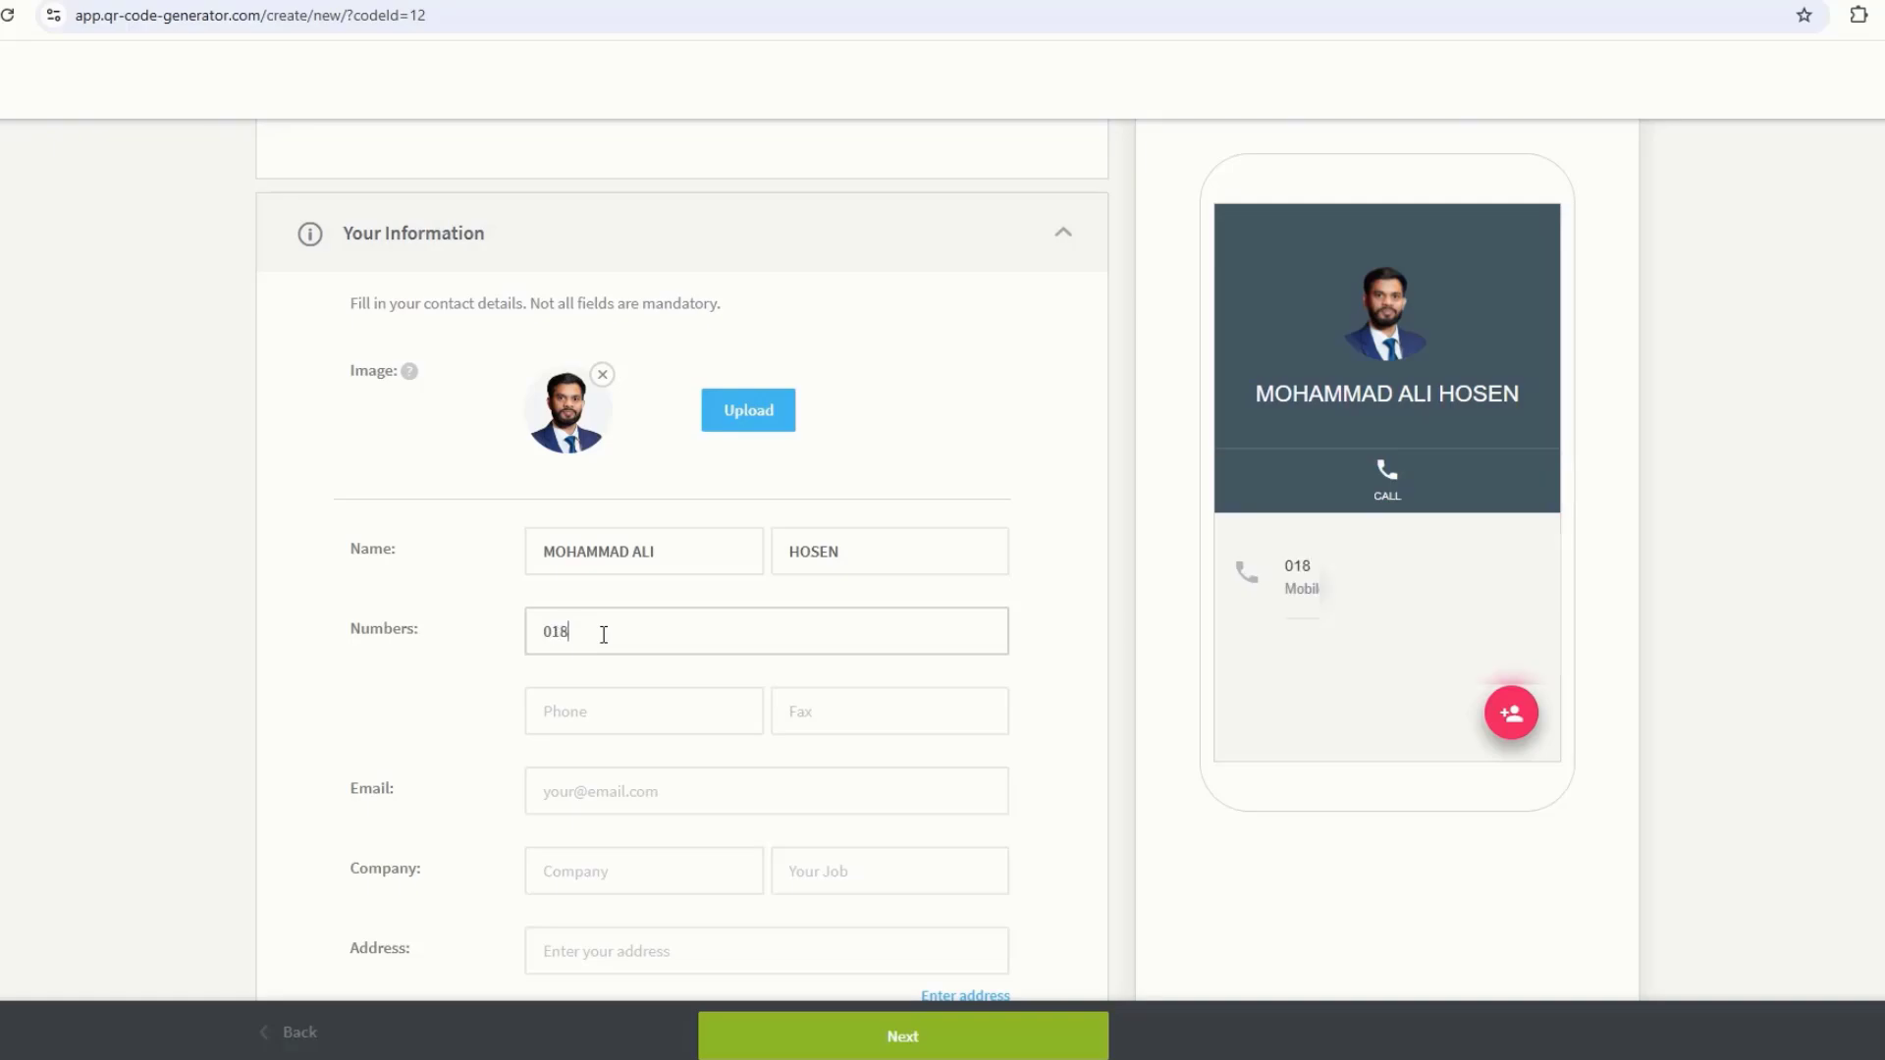
{"action": "type", "text": "29***"}
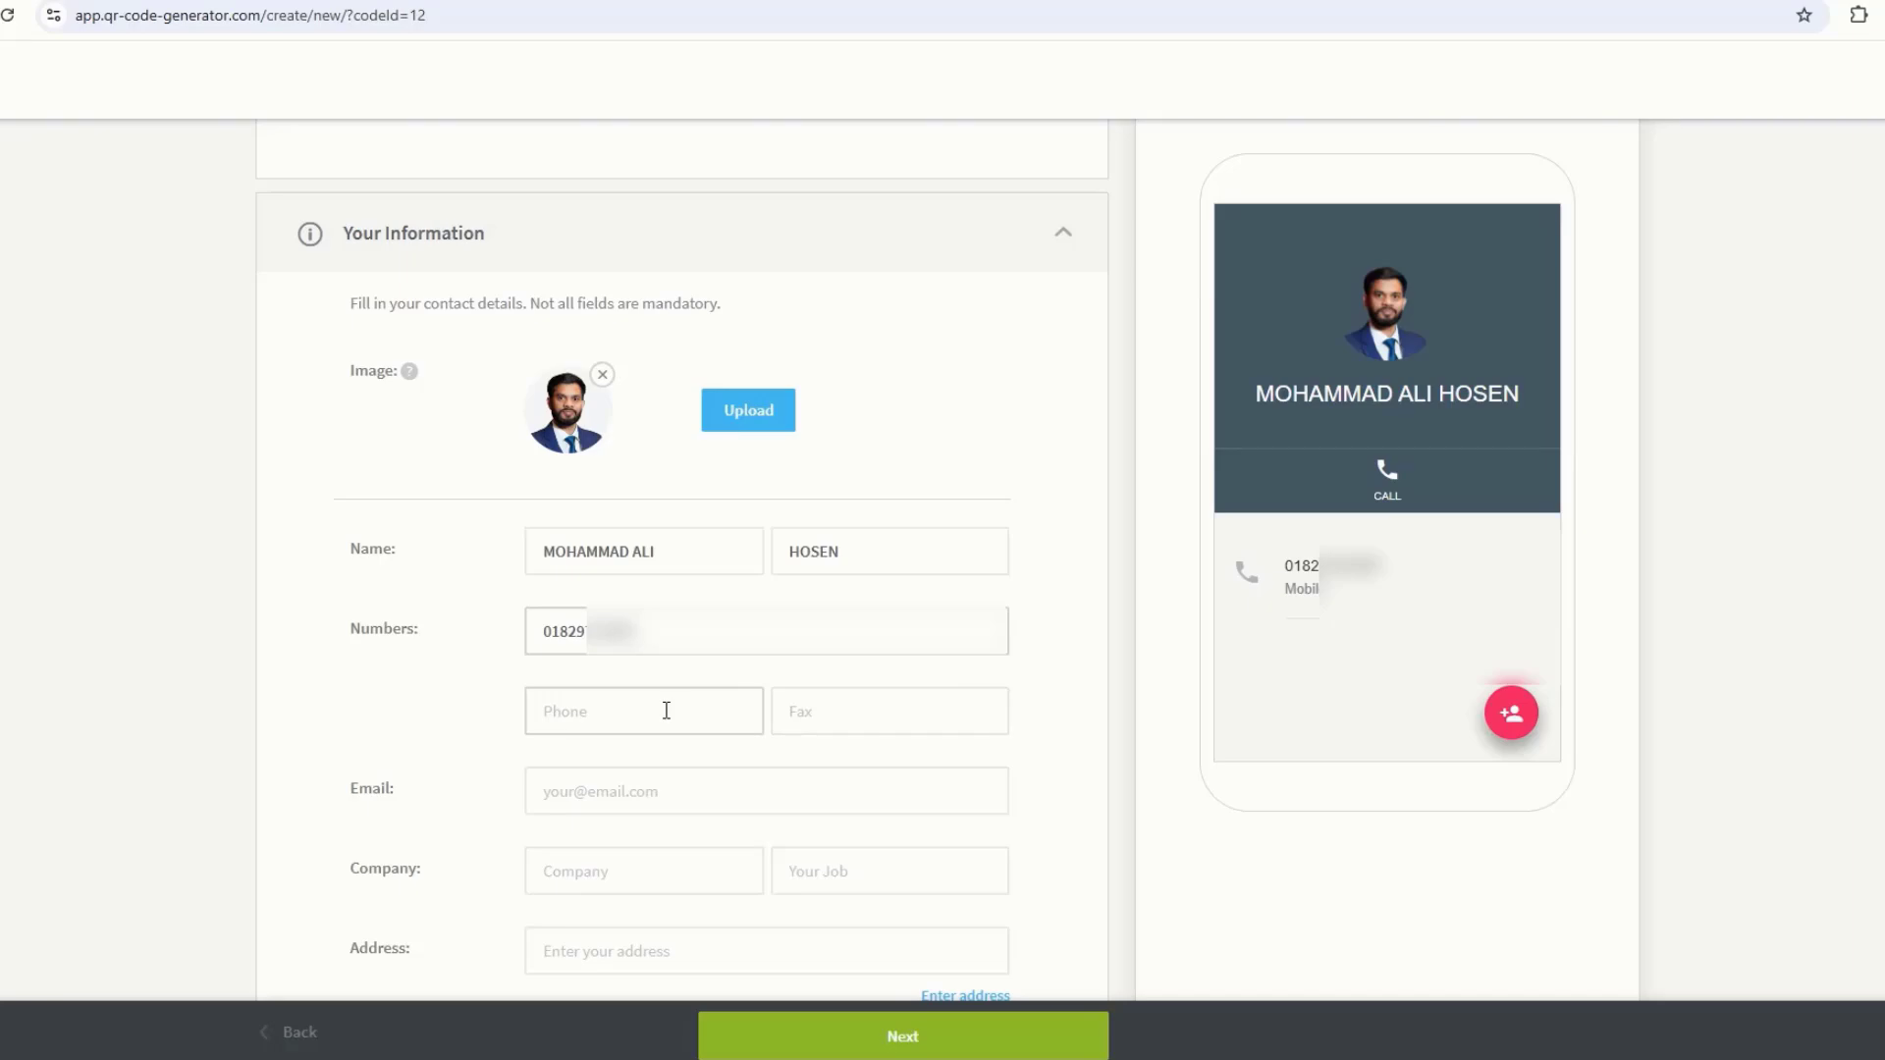
{"action": "left_click", "coordinate": [559, 794]}
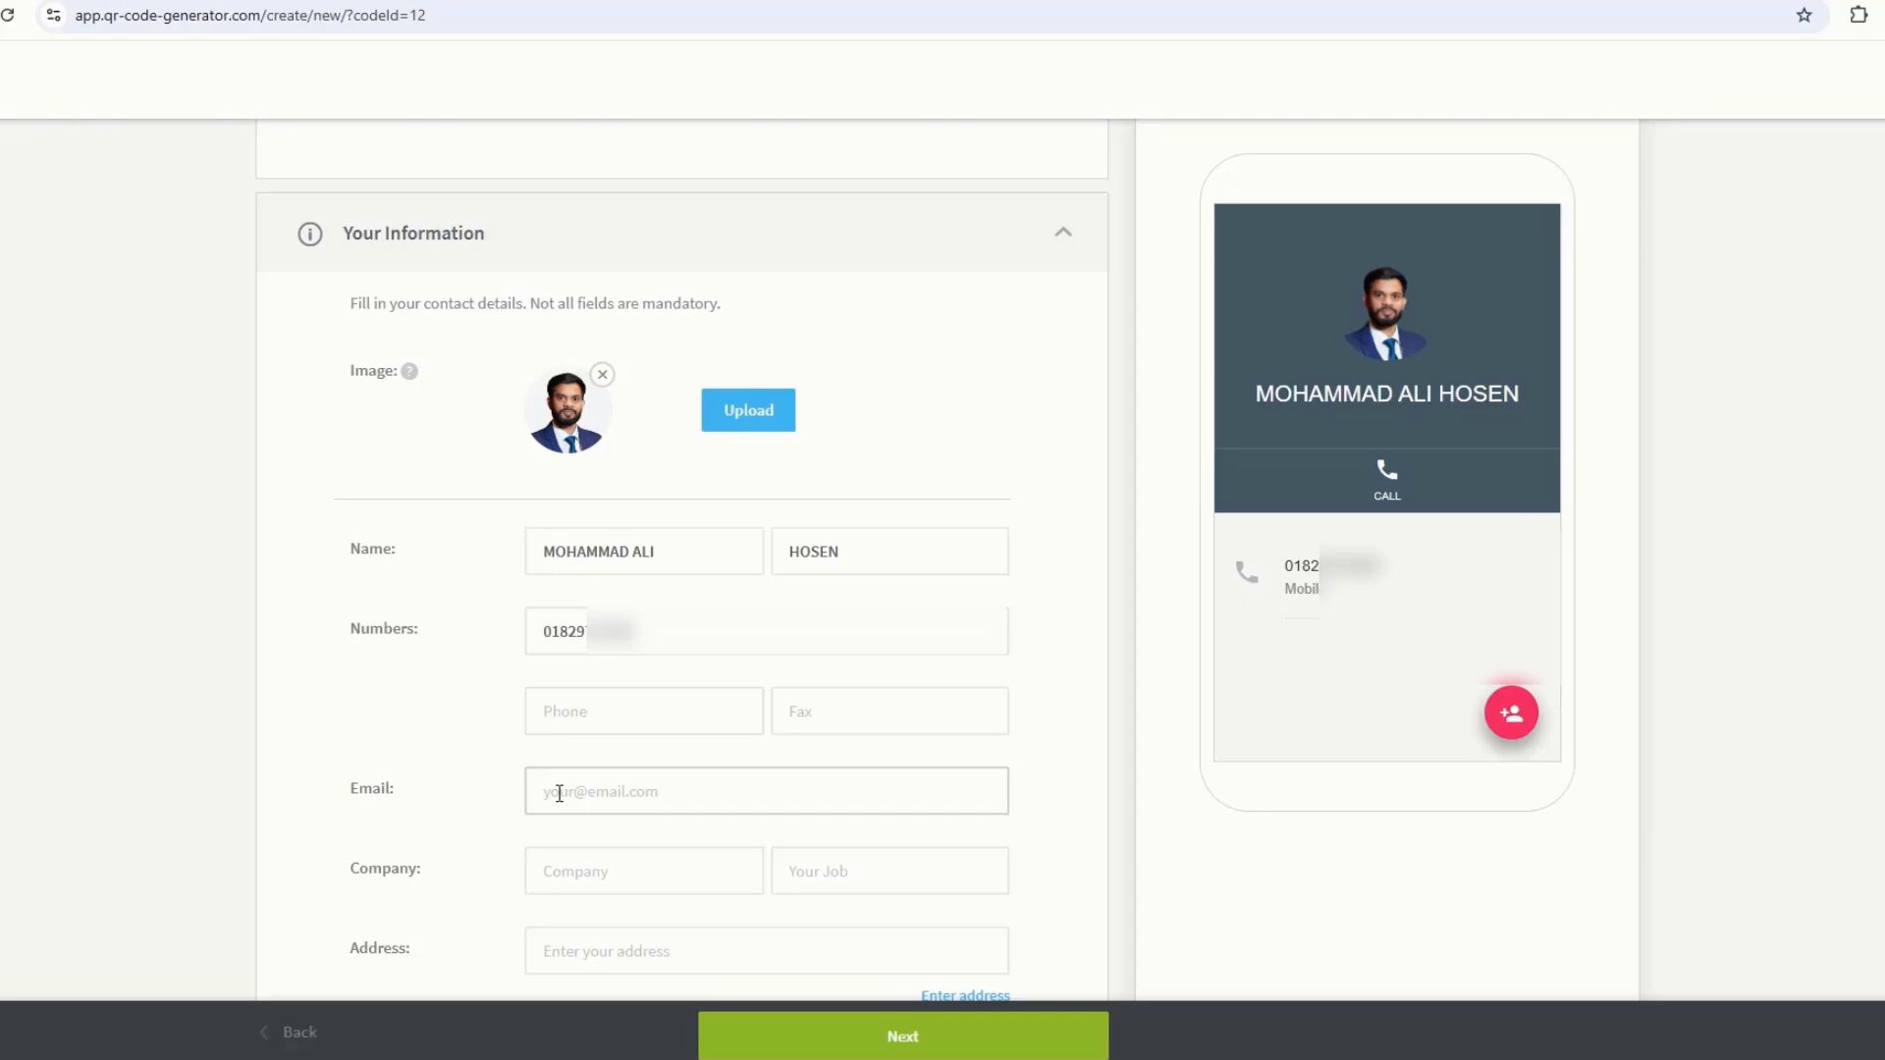
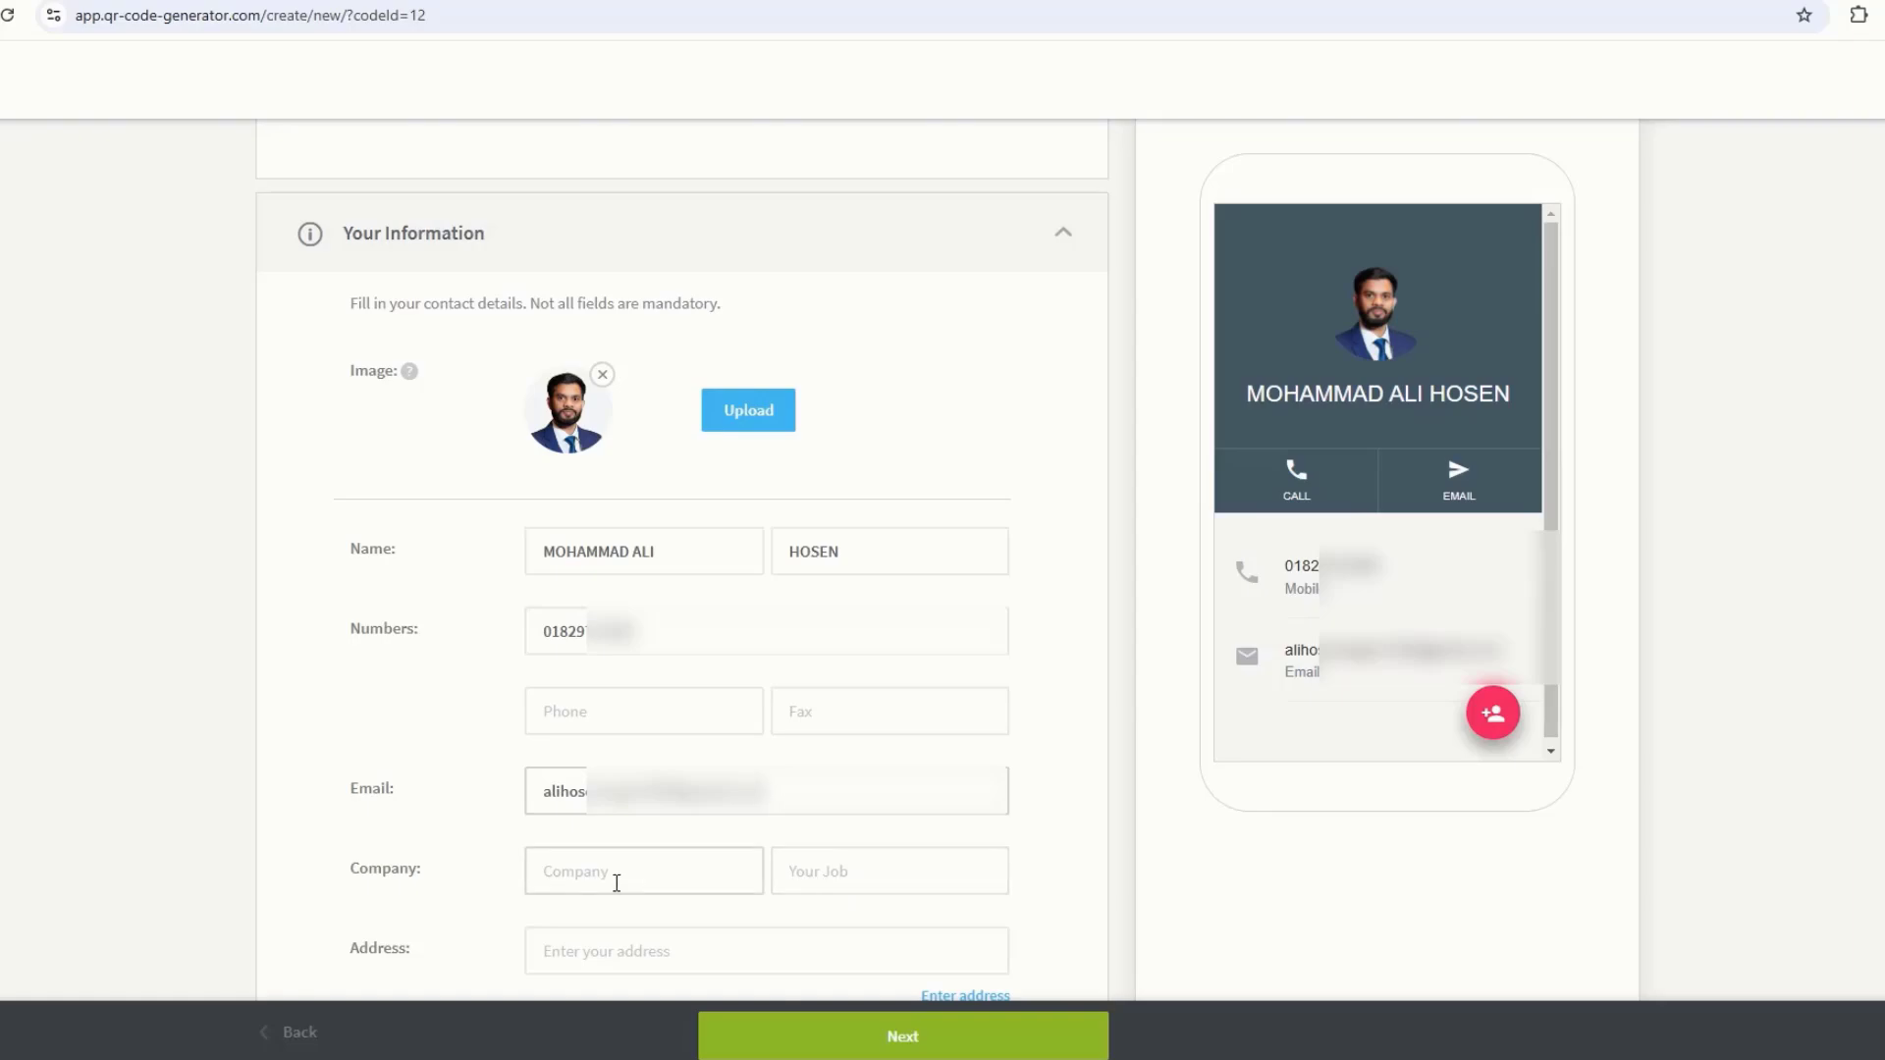
Step: Enter the company name and the job title CEO
{"action": "left_click", "coordinate": [624, 876]}
{"action": "type", "text": "HOSEN CRE"}
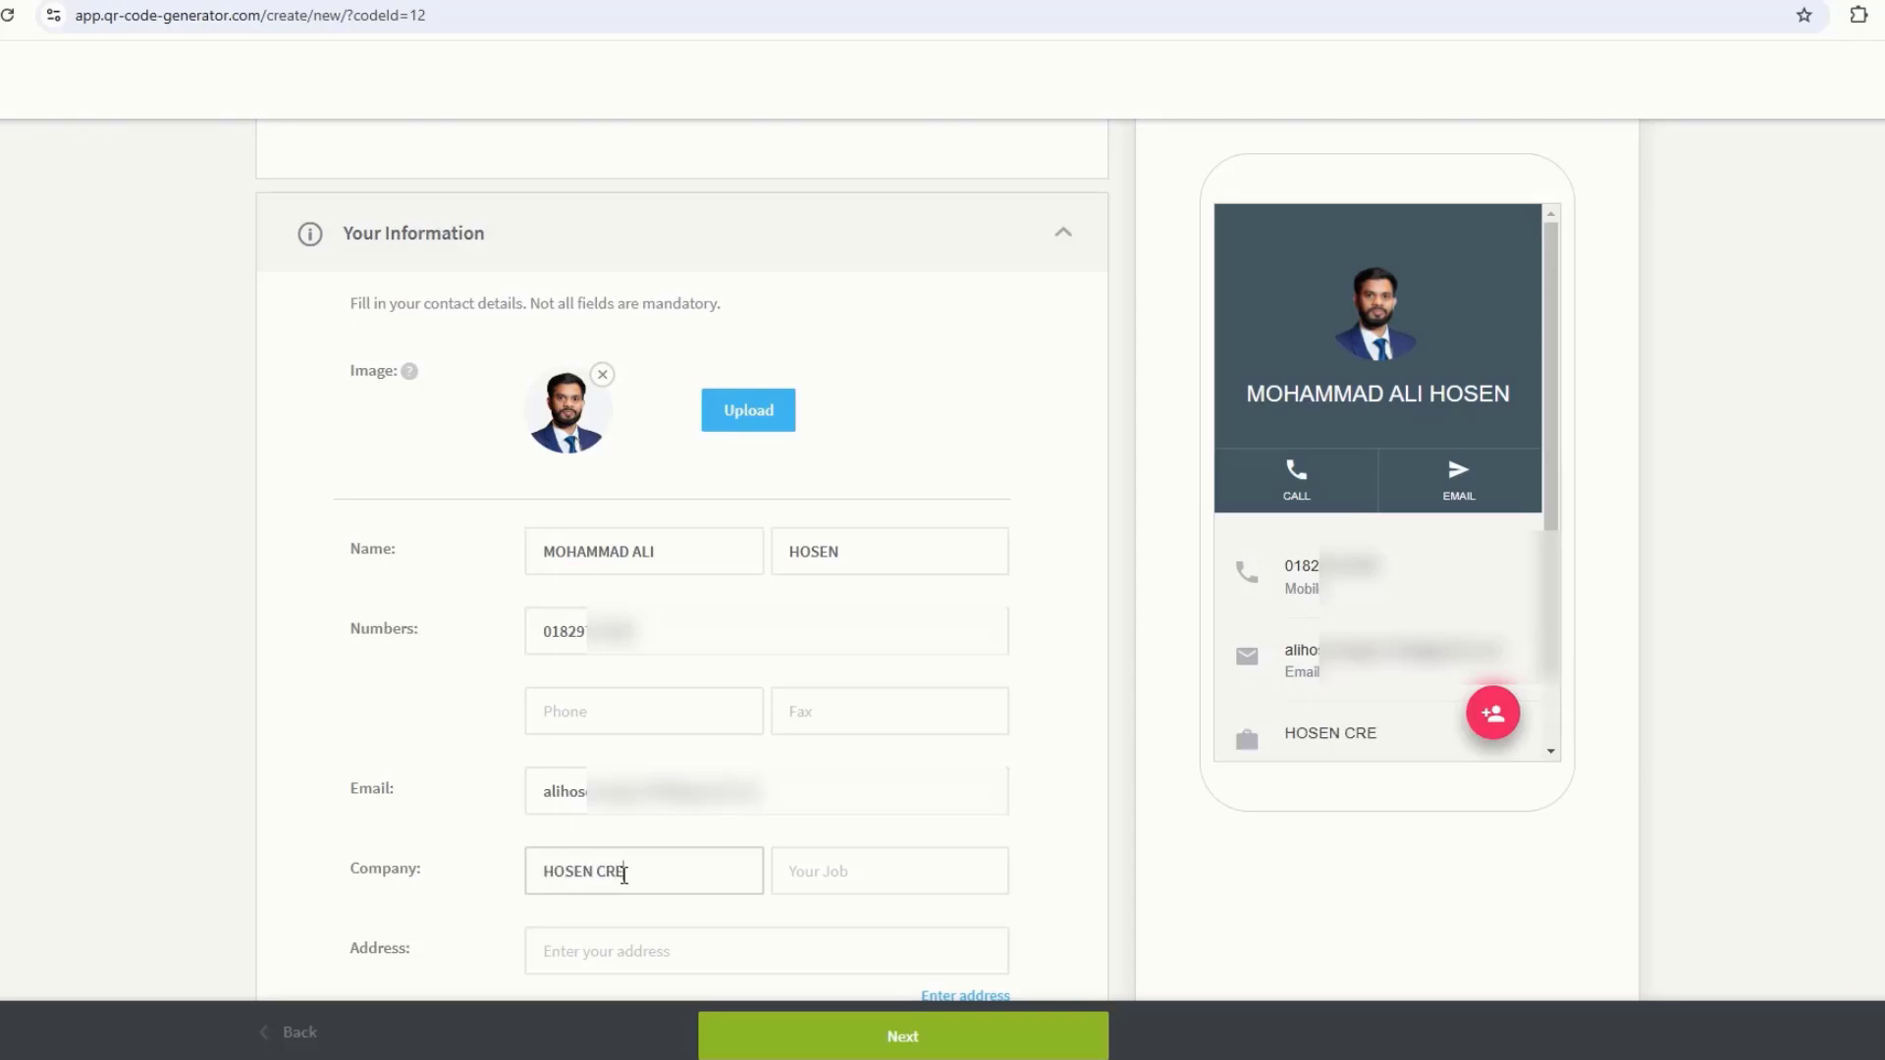
{"action": "type", "text": "ATIVE"}
{"action": "left_click", "coordinate": [921, 877]}
{"action": "type", "text": "CEO"}
Step: Switch to detailed address fields and fill in the street, city, state, ZIP and country
{"action": "scroll", "coordinate": [481, 635], "scroll_direction": "down", "scroll_amount": 3}
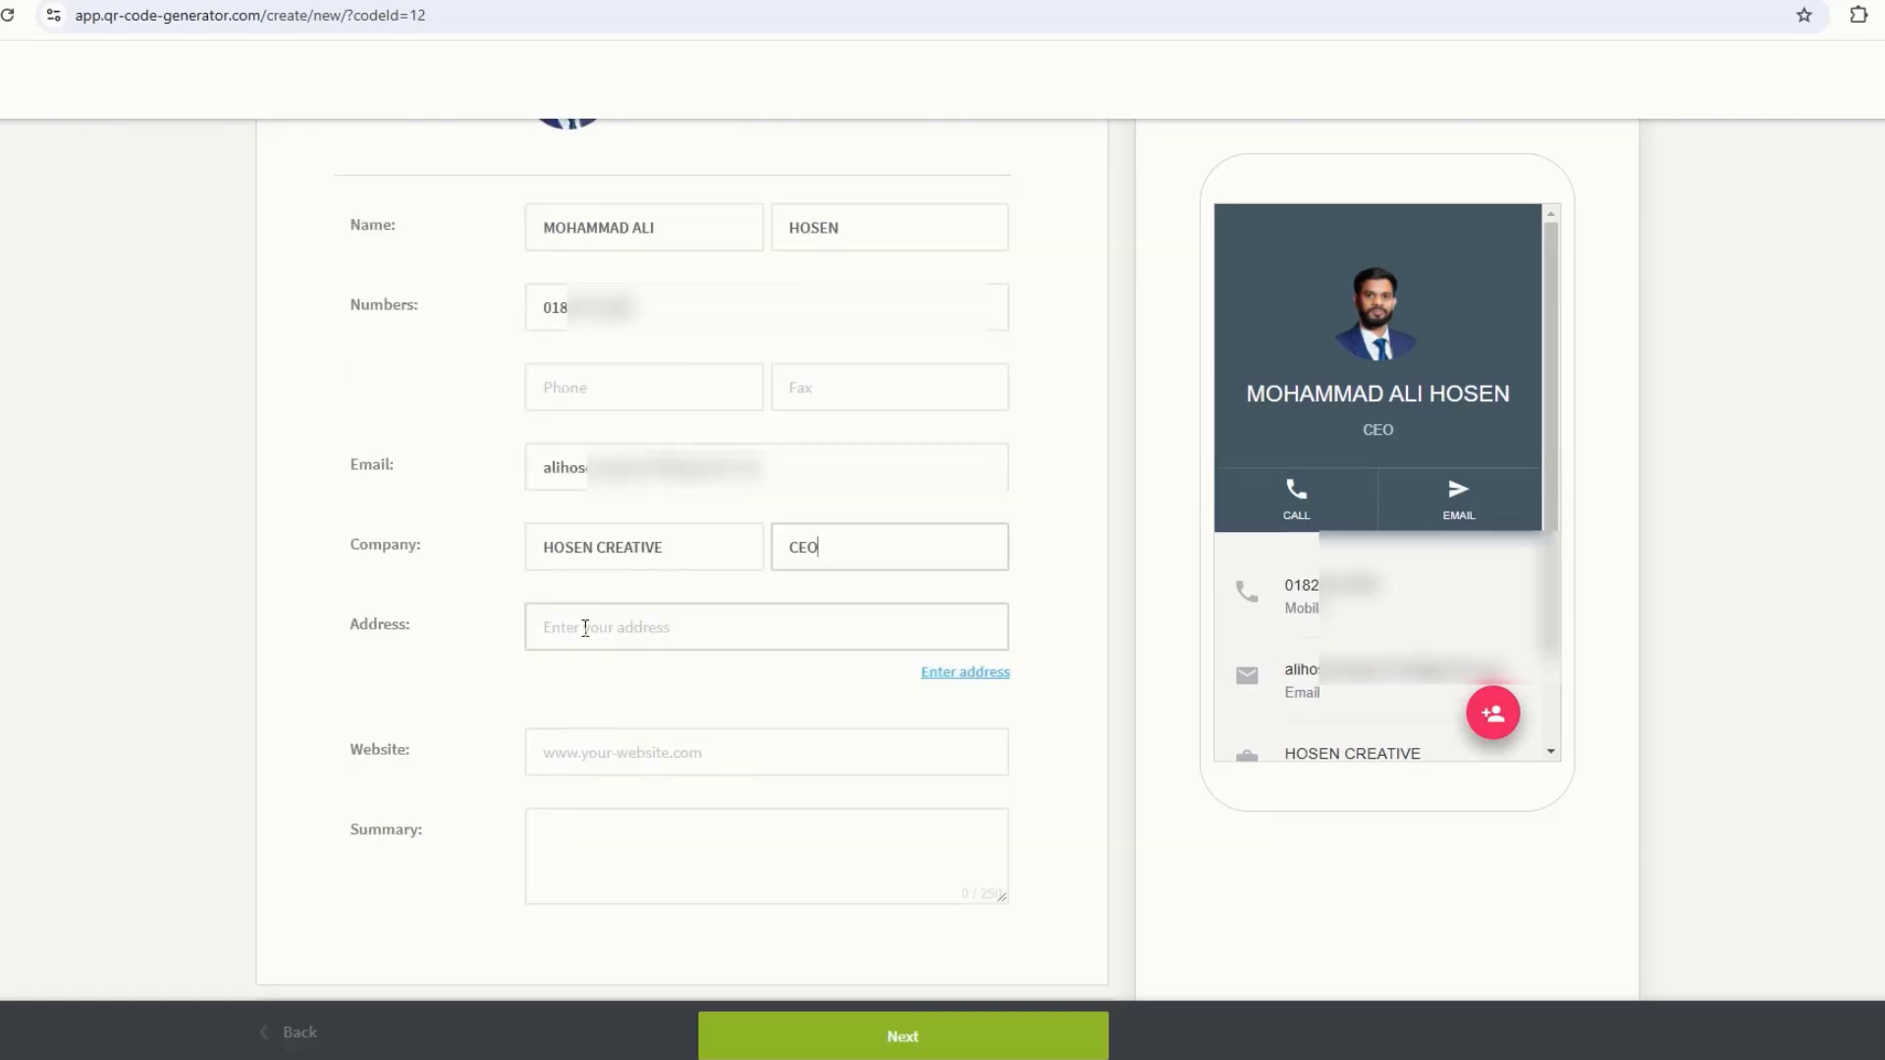
{"action": "left_click", "coordinate": [937, 684]}
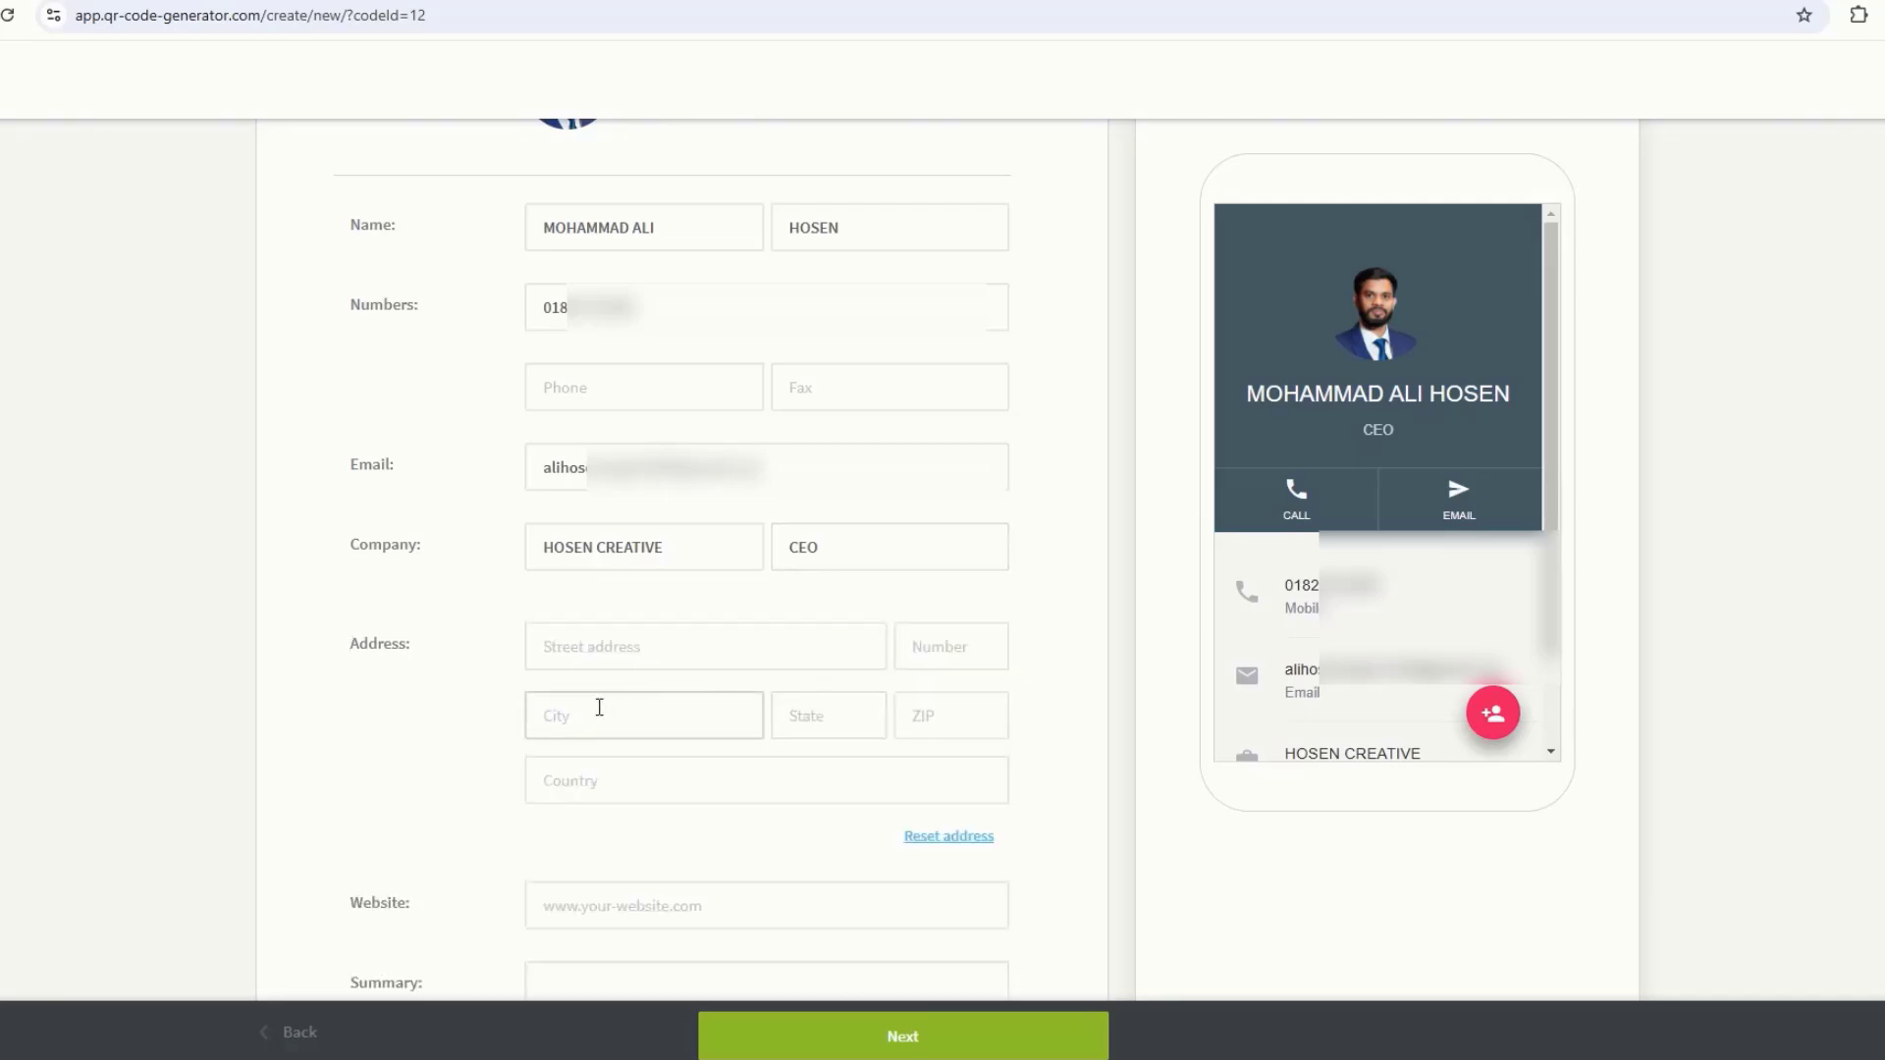
{"action": "left_click", "coordinate": [603, 643]}
{"action": "type", "text": "HO"}
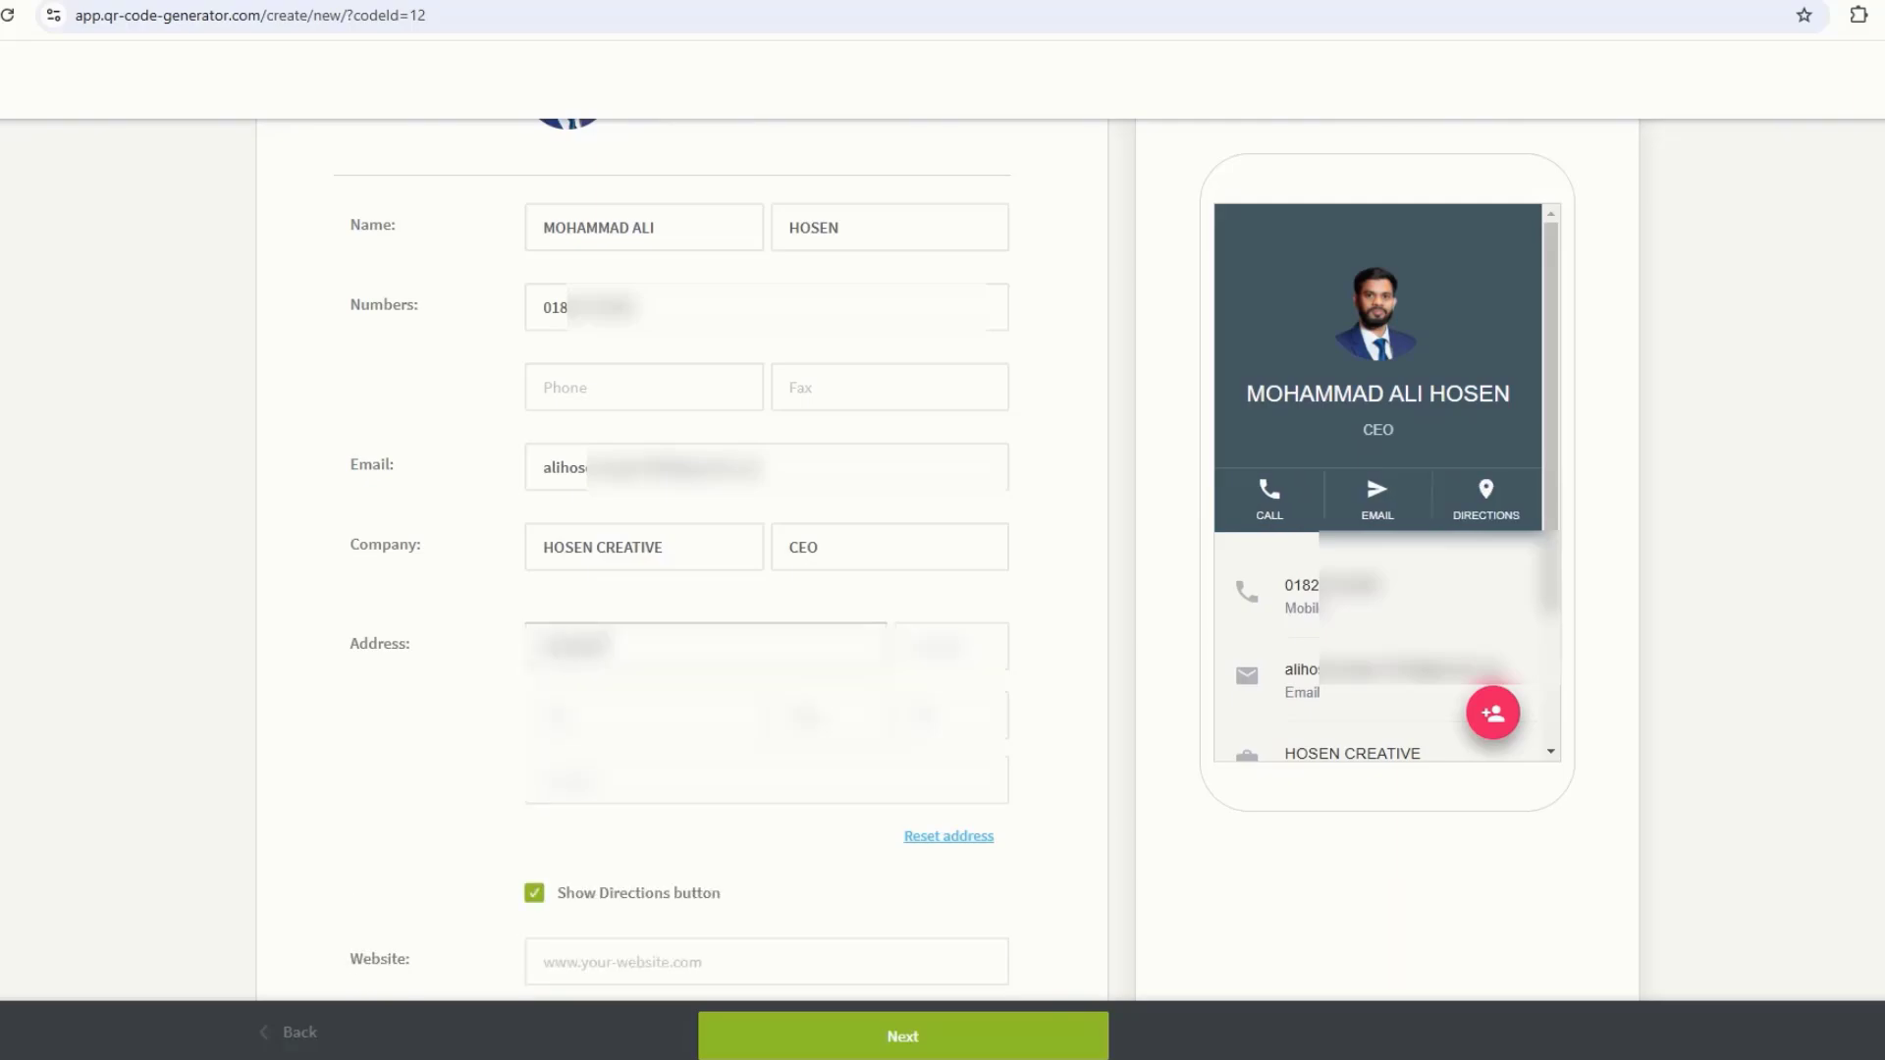
{"action": "type", "text": "..."}
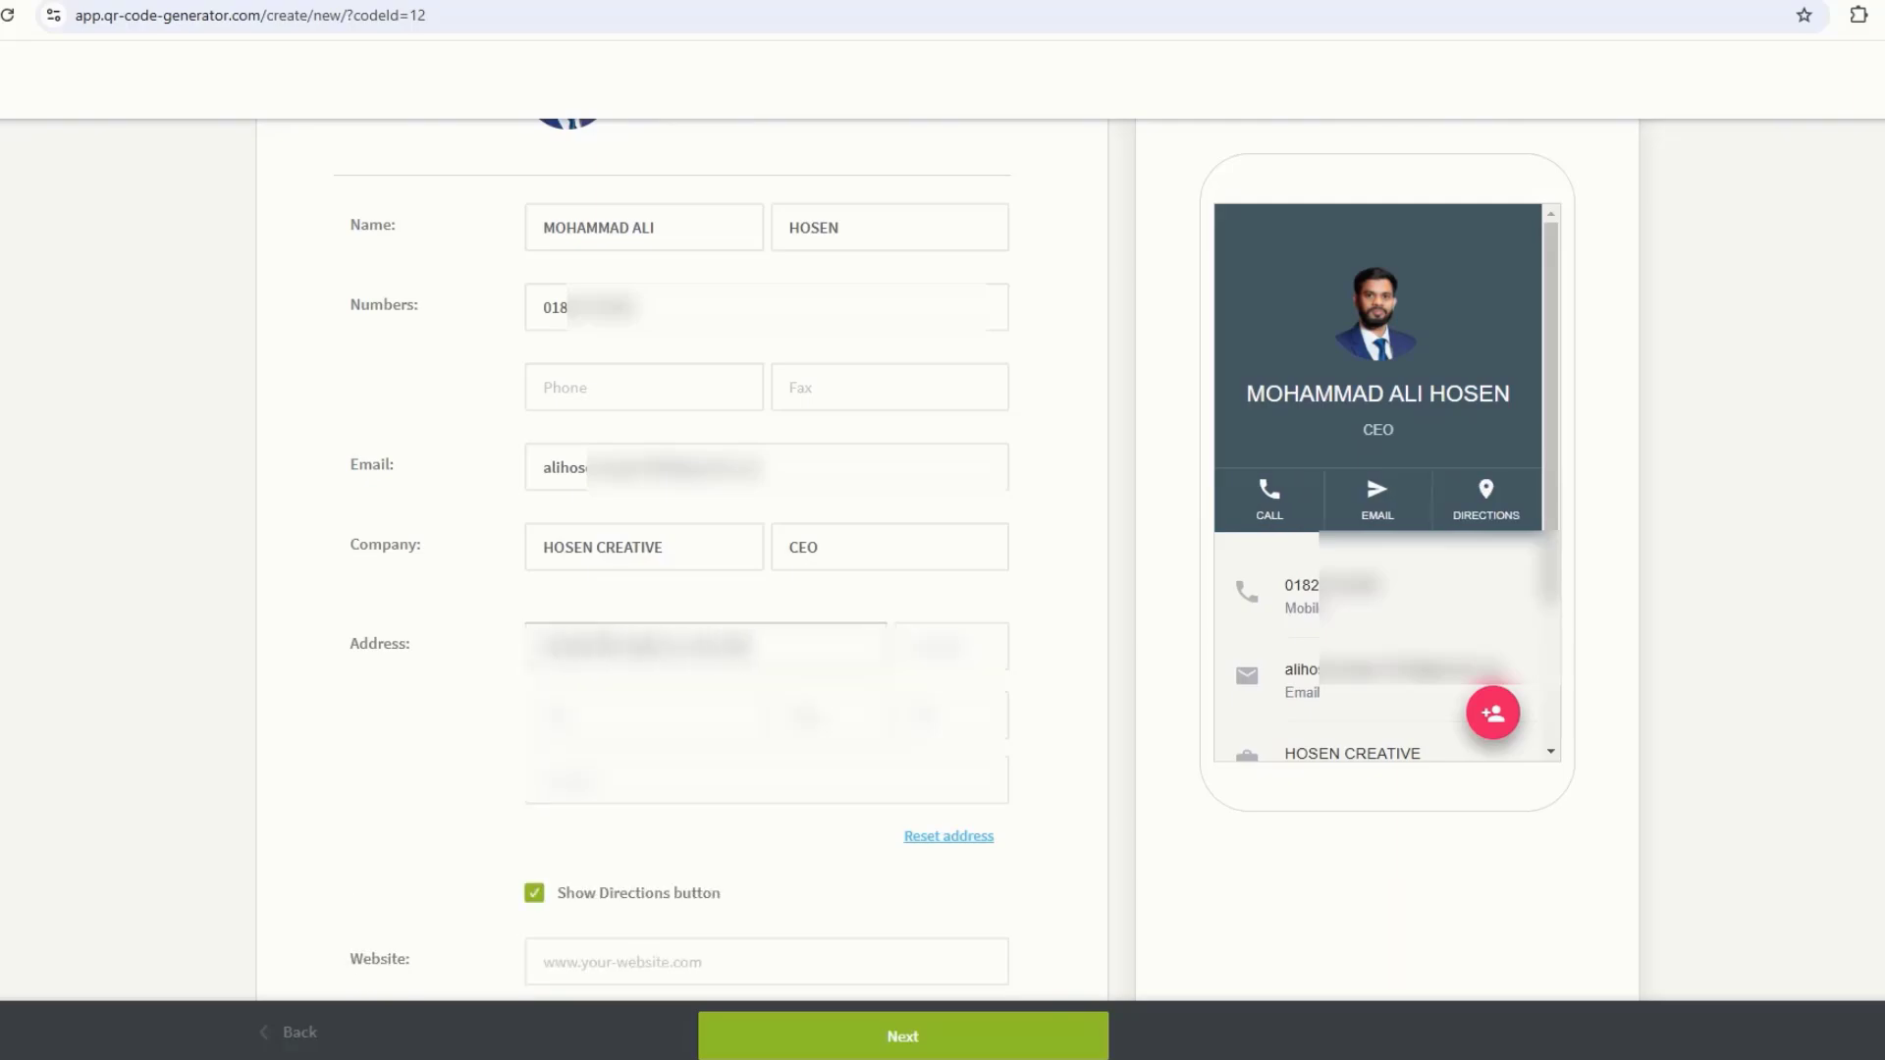
{"action": "type", "text": "..."}
{"action": "left_click", "coordinate": [638, 717]}
{"action": "type", "text": "..."}
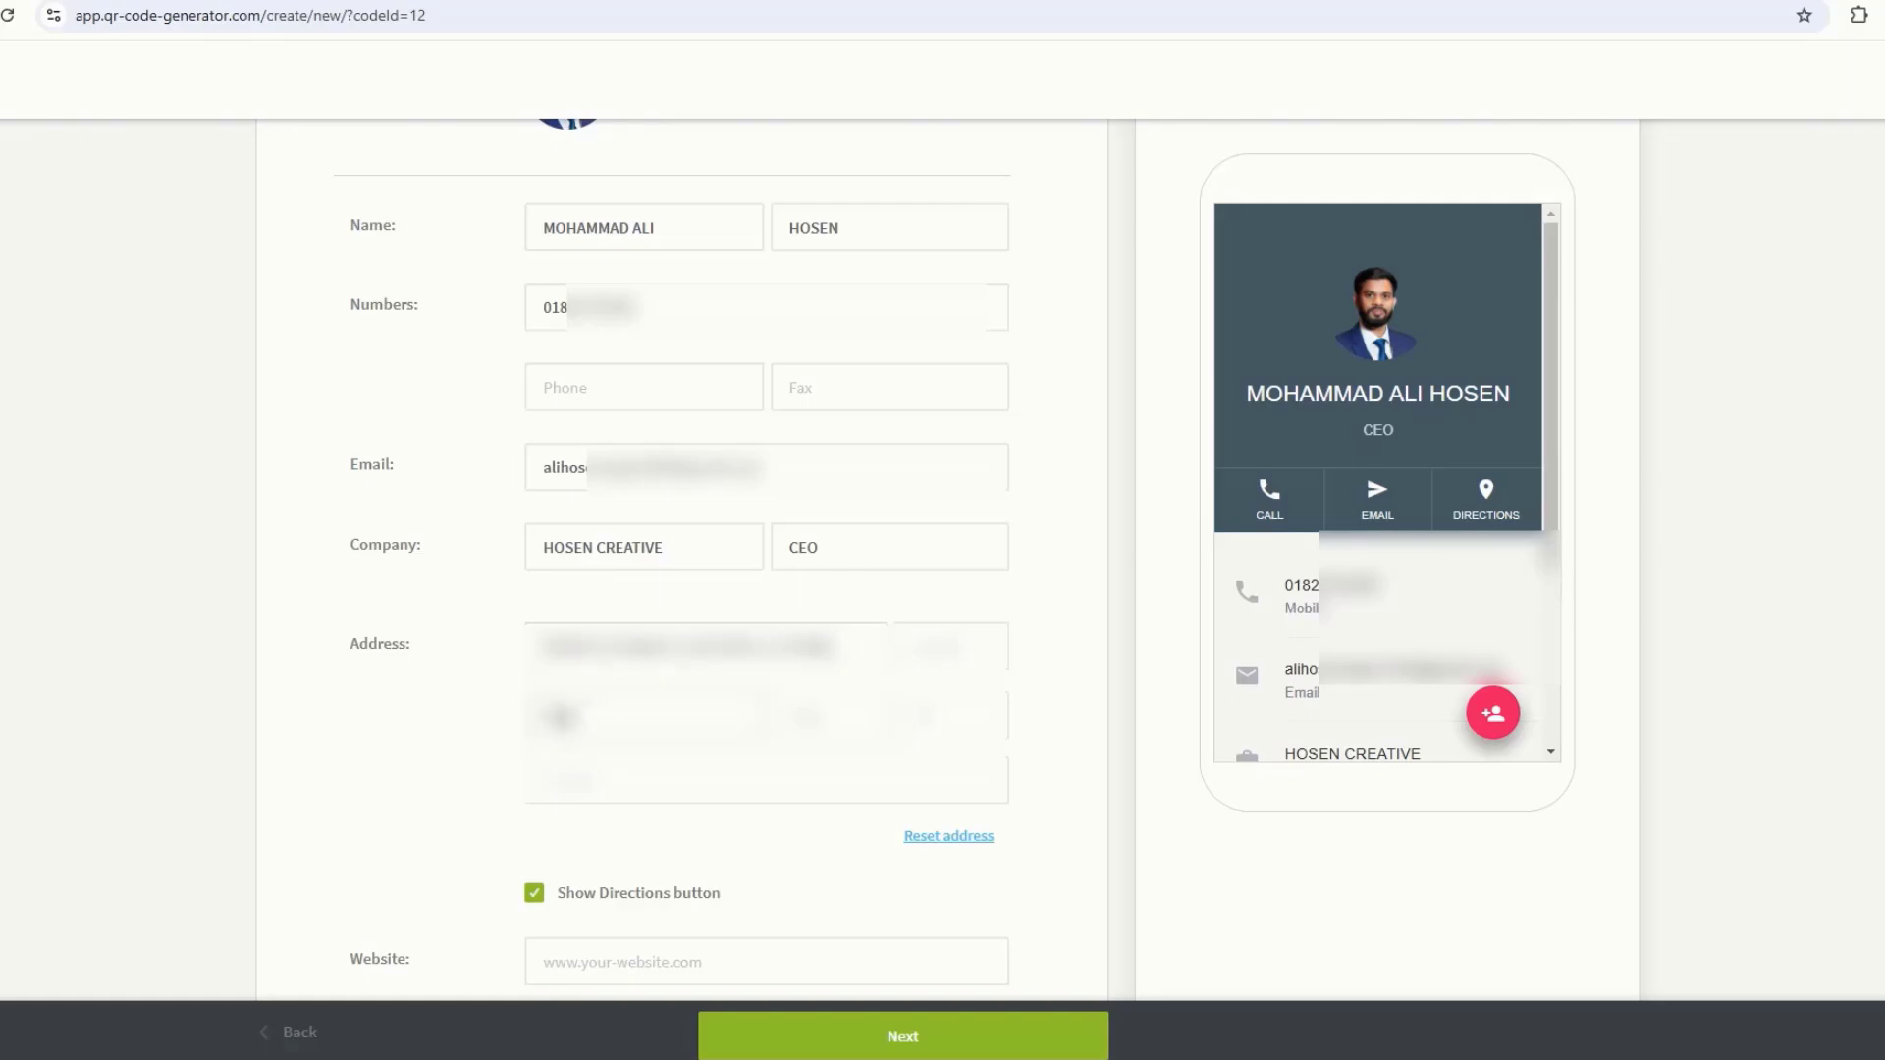
{"action": "left_click", "coordinate": [950, 719]}
{"action": "type", "text": "..."}
{"action": "left_click", "coordinate": [698, 787]}
{"action": "type", "text": "...NGLADESH"}
Step: Enter the website hosencreative.com and begin the summary using the prepared Notepad text
{"action": "scroll", "coordinate": [543, 552], "scroll_direction": "down", "scroll_amount": 4}
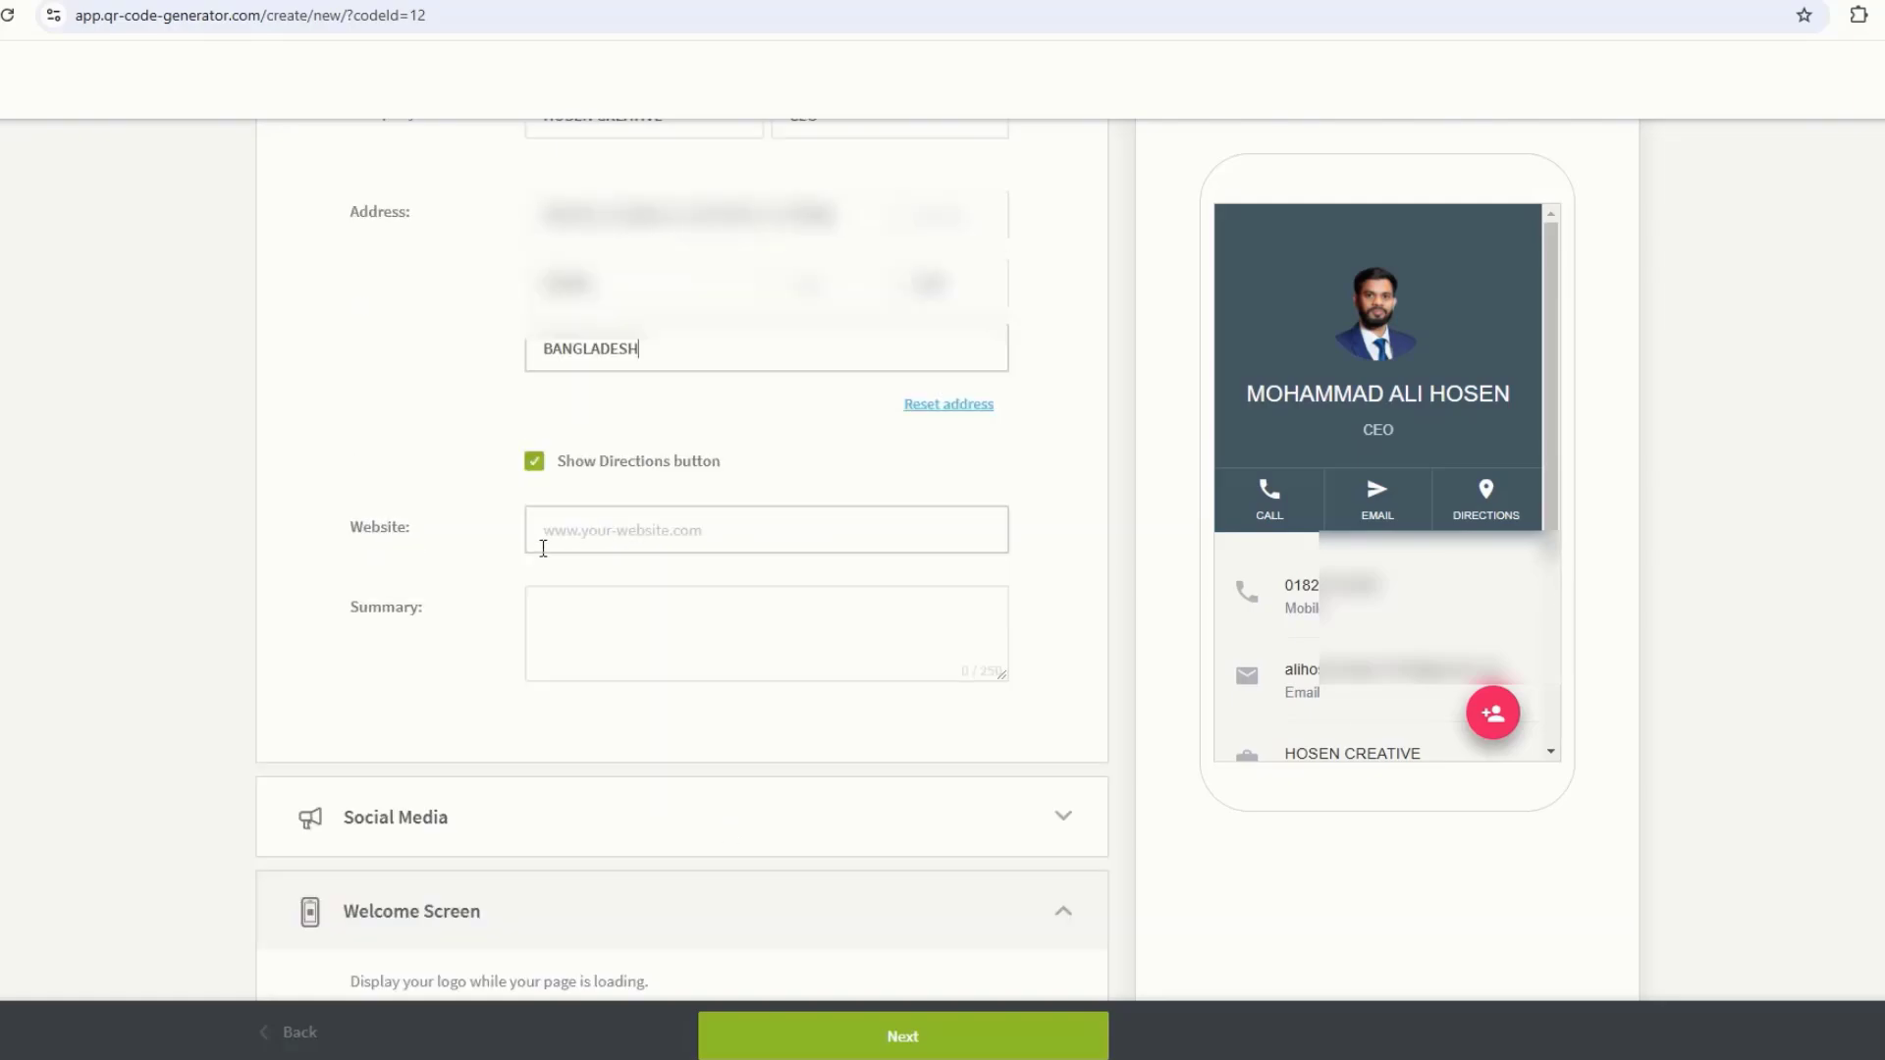
{"action": "left_click", "coordinate": [623, 539]}
{"action": "type", "text": "hosencreative.com"}
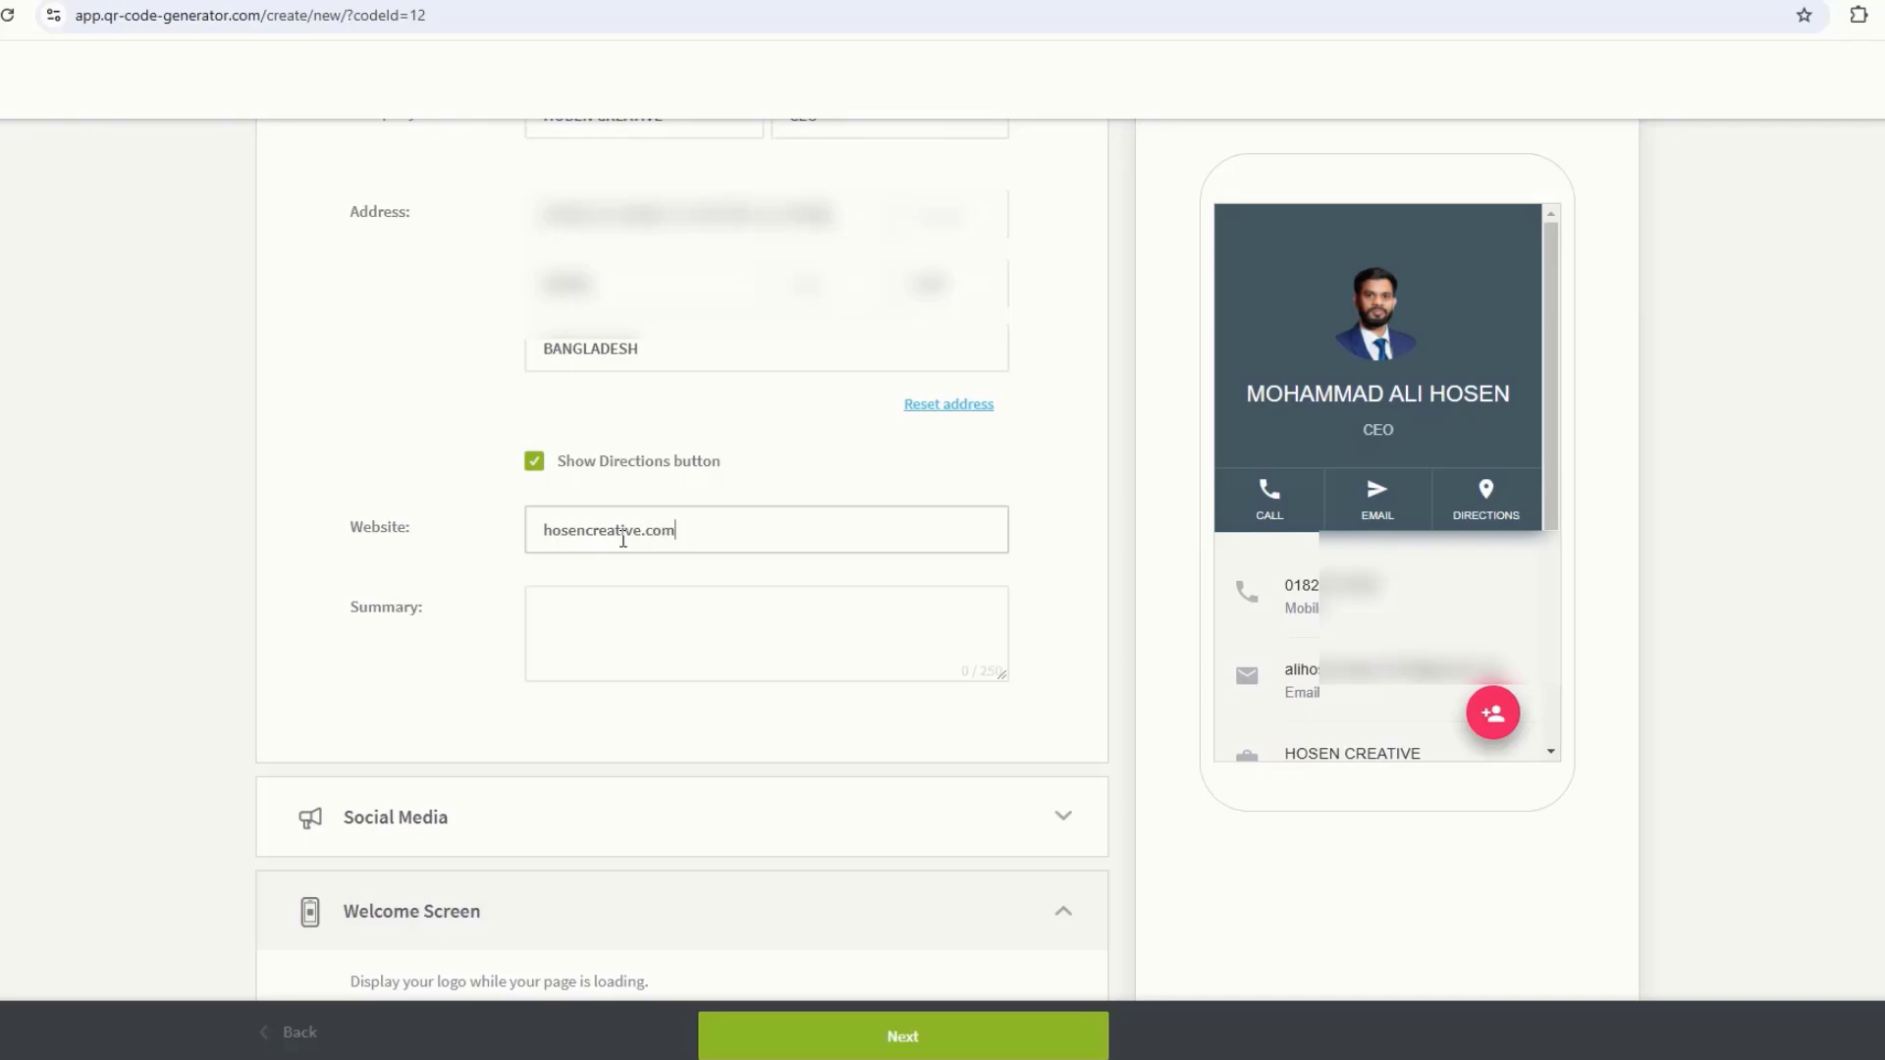
{"action": "left_click", "coordinate": [636, 630]}
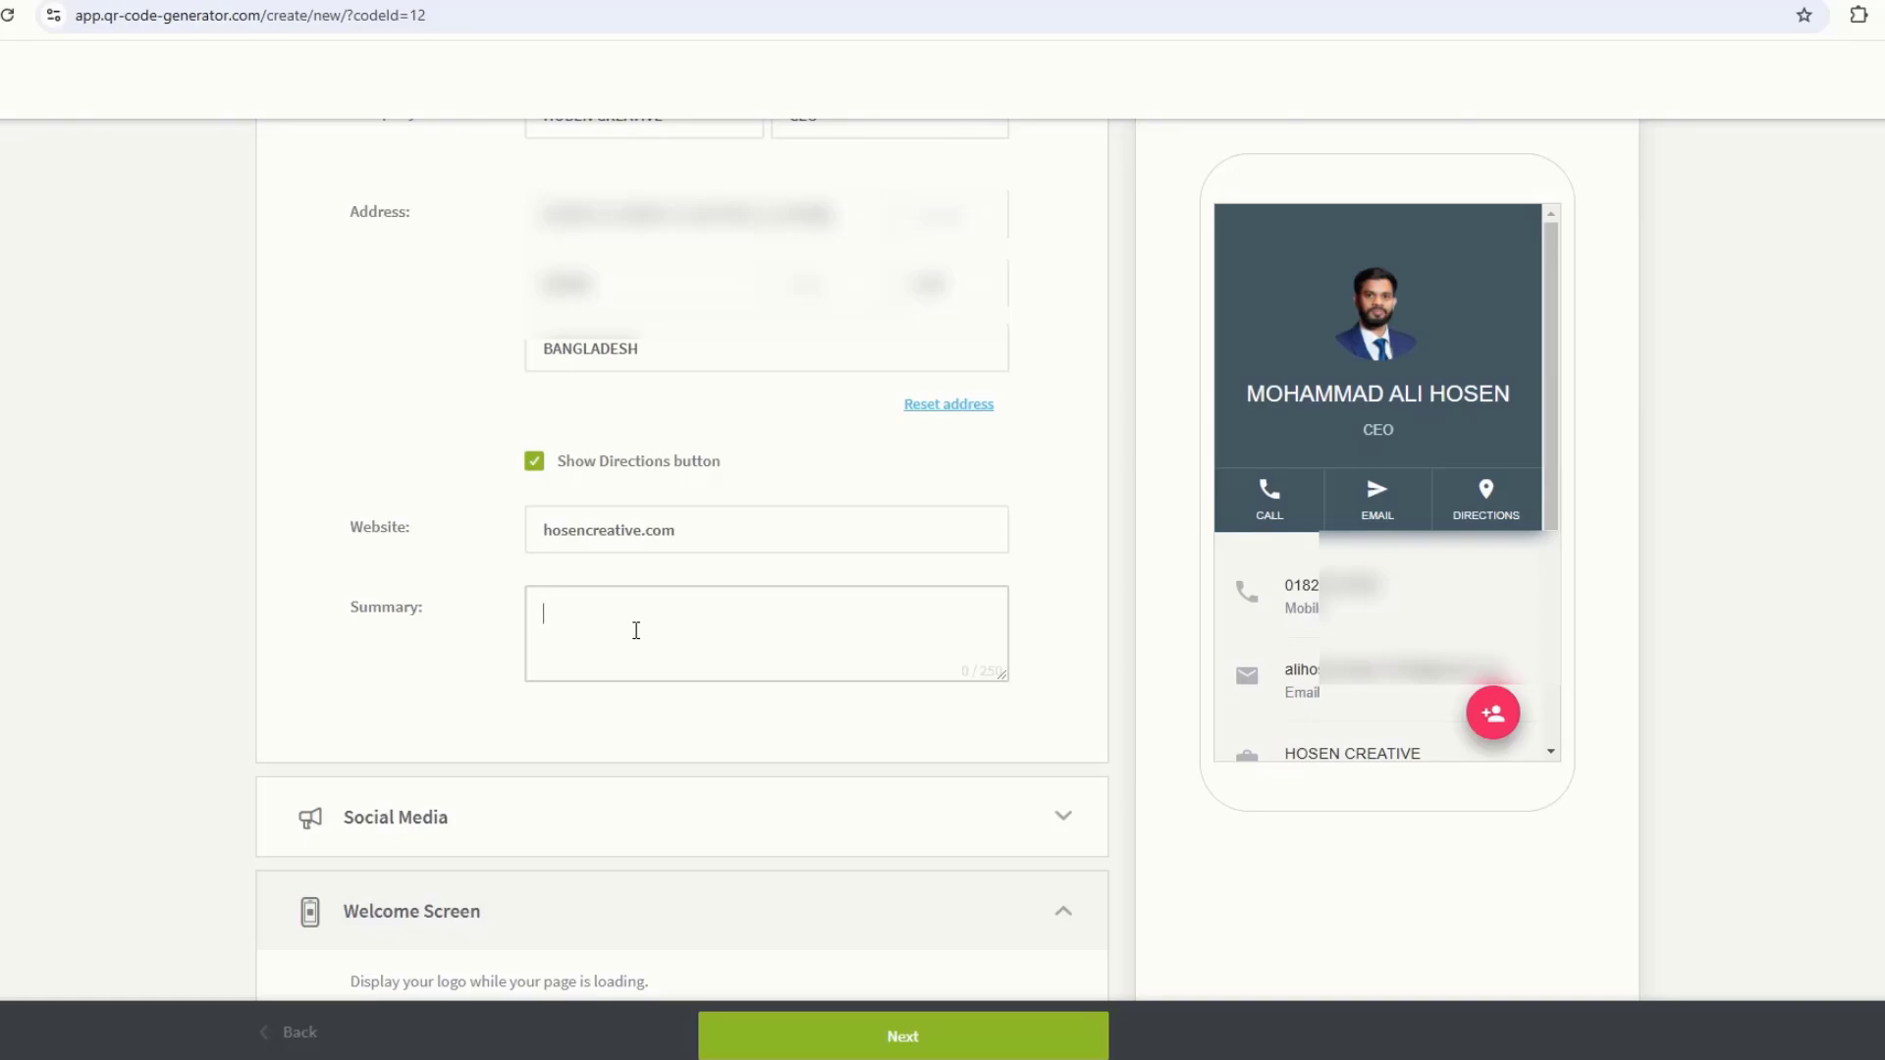
{"action": "left_click", "coordinate": [1337, 1049]}
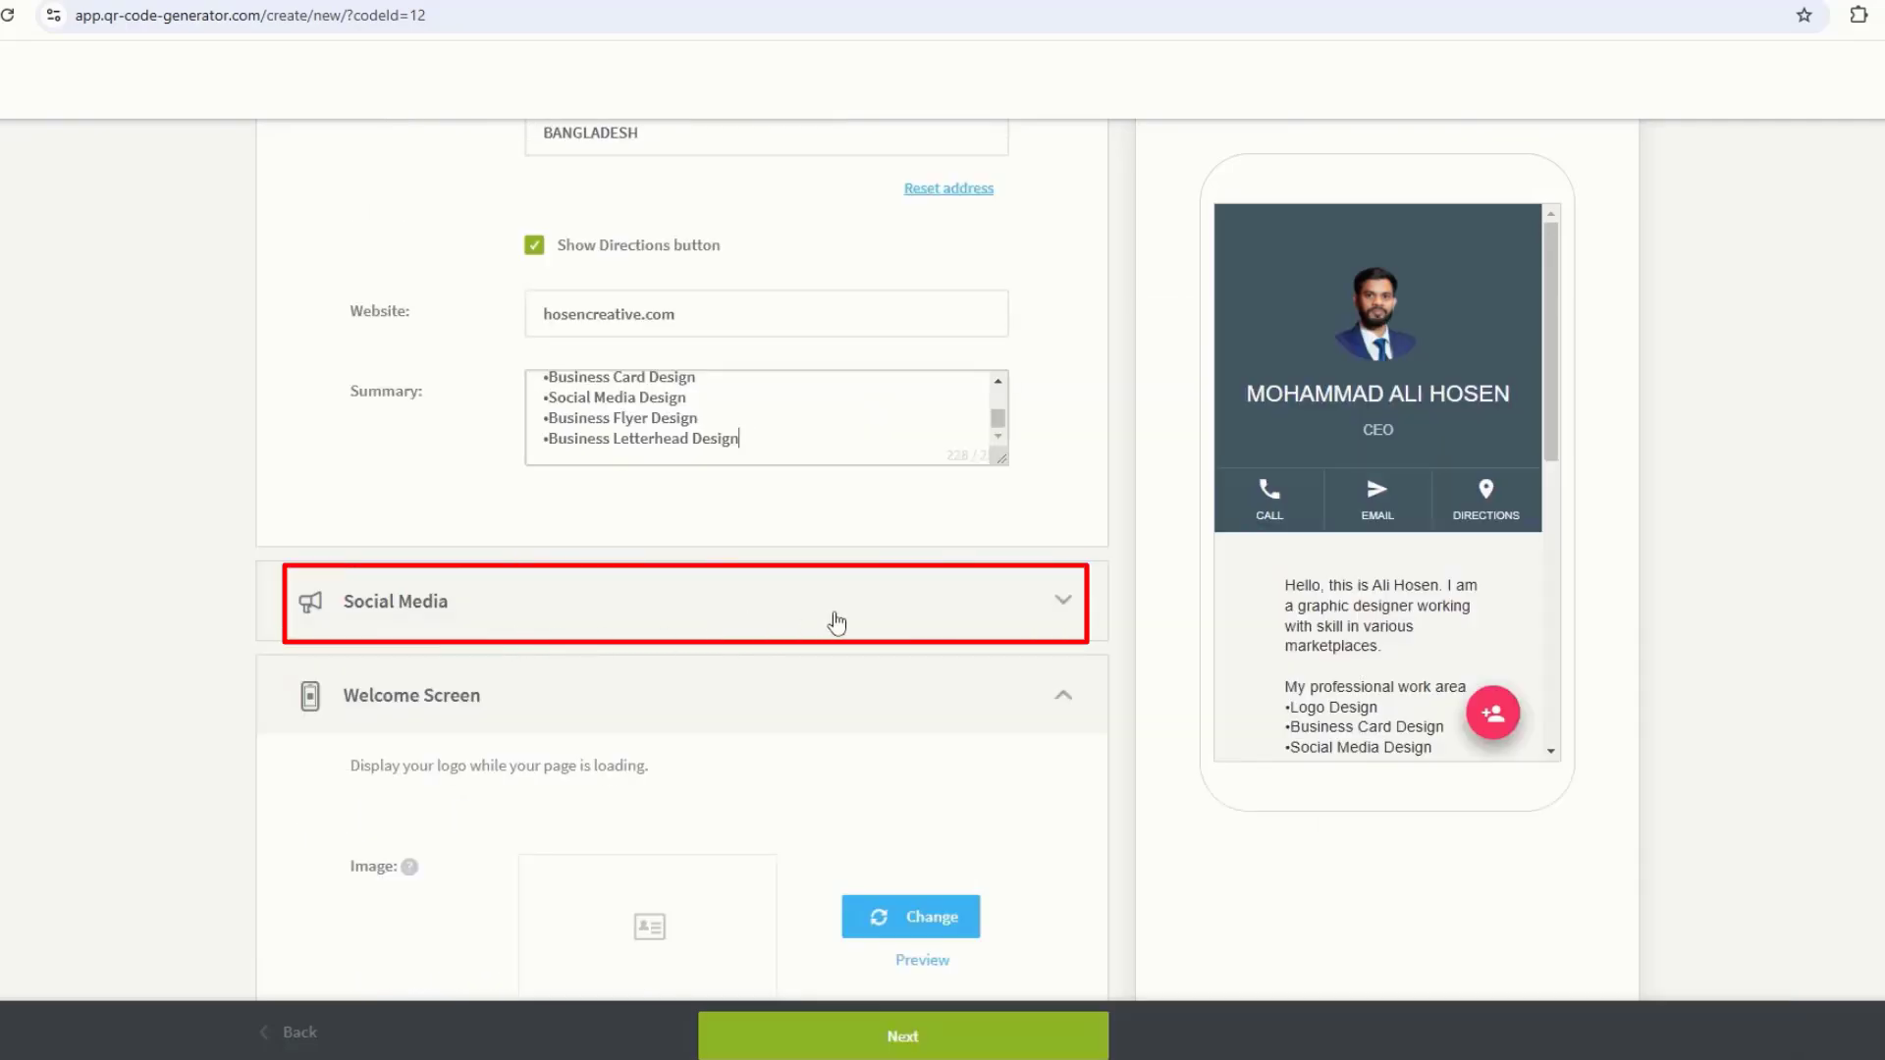
Step: Add a Facebook social link, pasting the profile URL copied from the notes
{"action": "left_click", "coordinate": [1060, 602]}
{"action": "scroll", "coordinate": [463, 449], "scroll_direction": "down", "scroll_amount": 3}
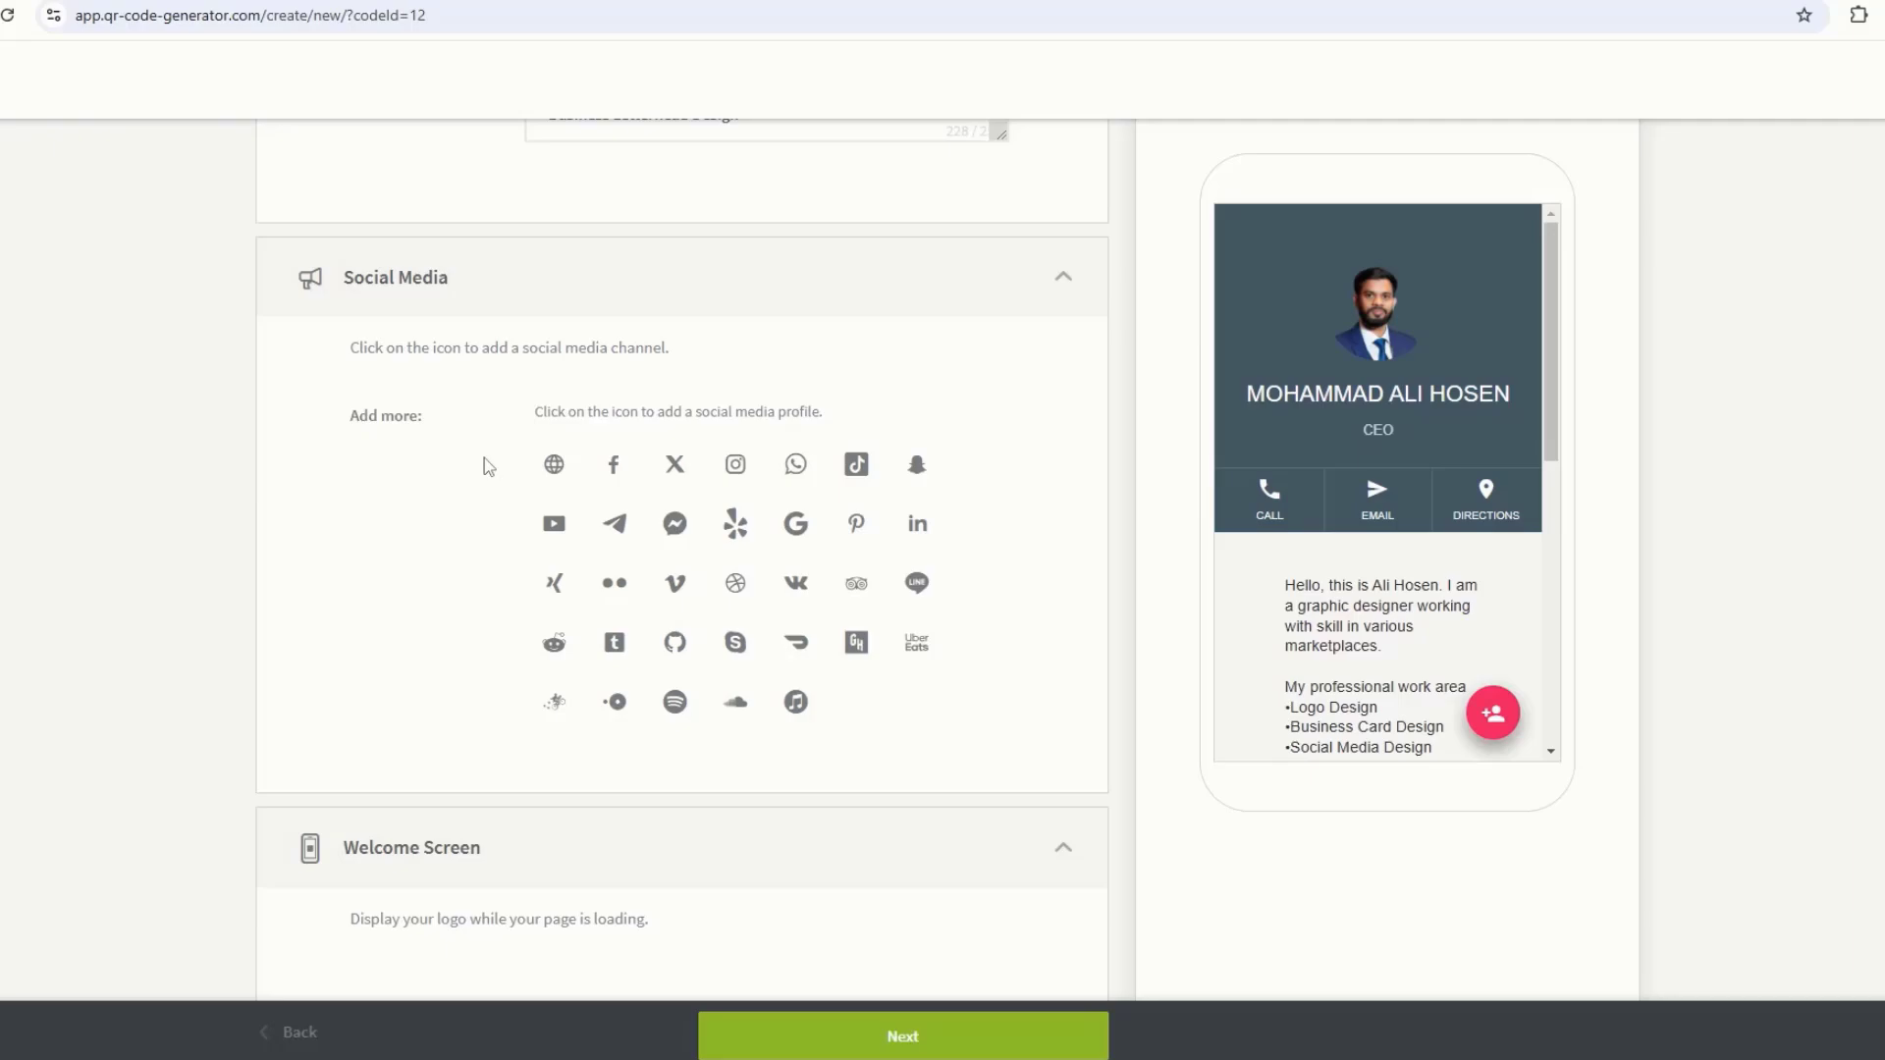
{"action": "left_click", "coordinate": [617, 475]}
{"action": "left_click", "coordinate": [1214, 1059]}
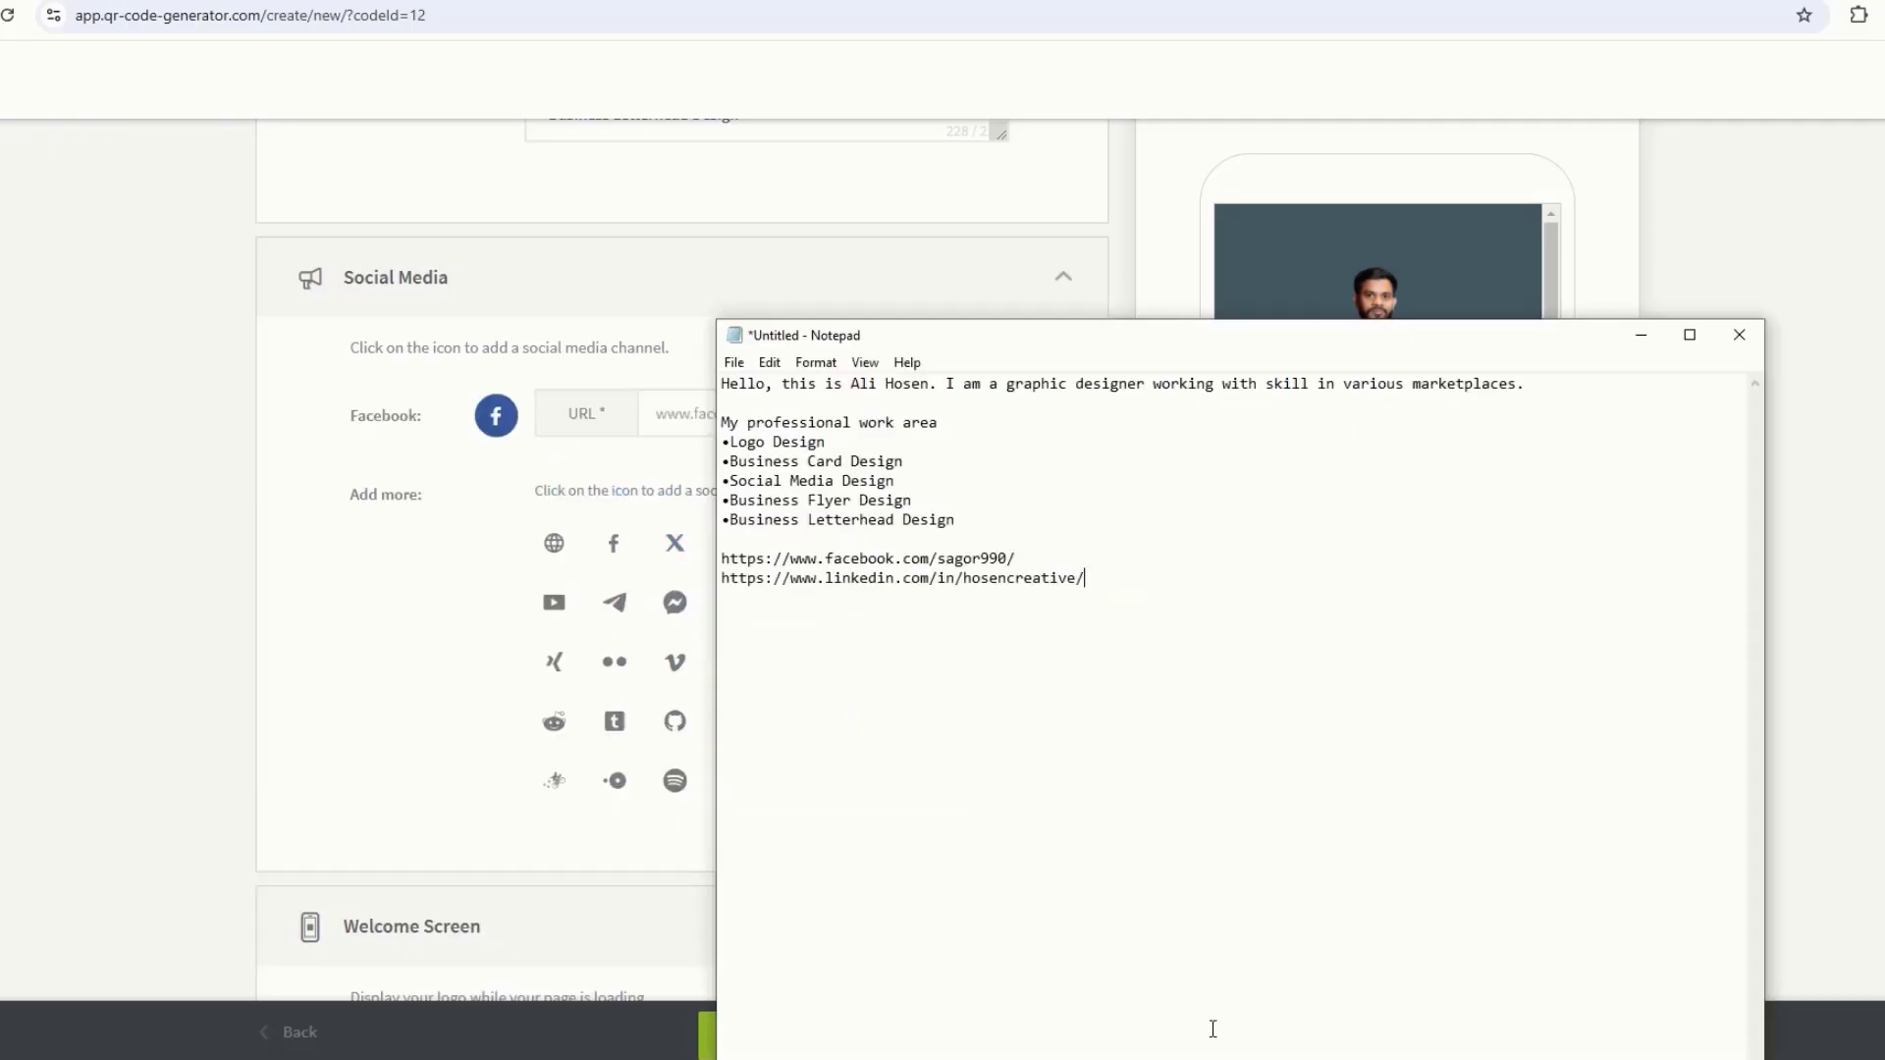
{"action": "left_click_drag", "start_coordinate": [721, 559], "coordinate": [1017, 559]}
{"action": "key", "text": "ctrl+c"}
{"action": "left_click", "coordinate": [1640, 335]}
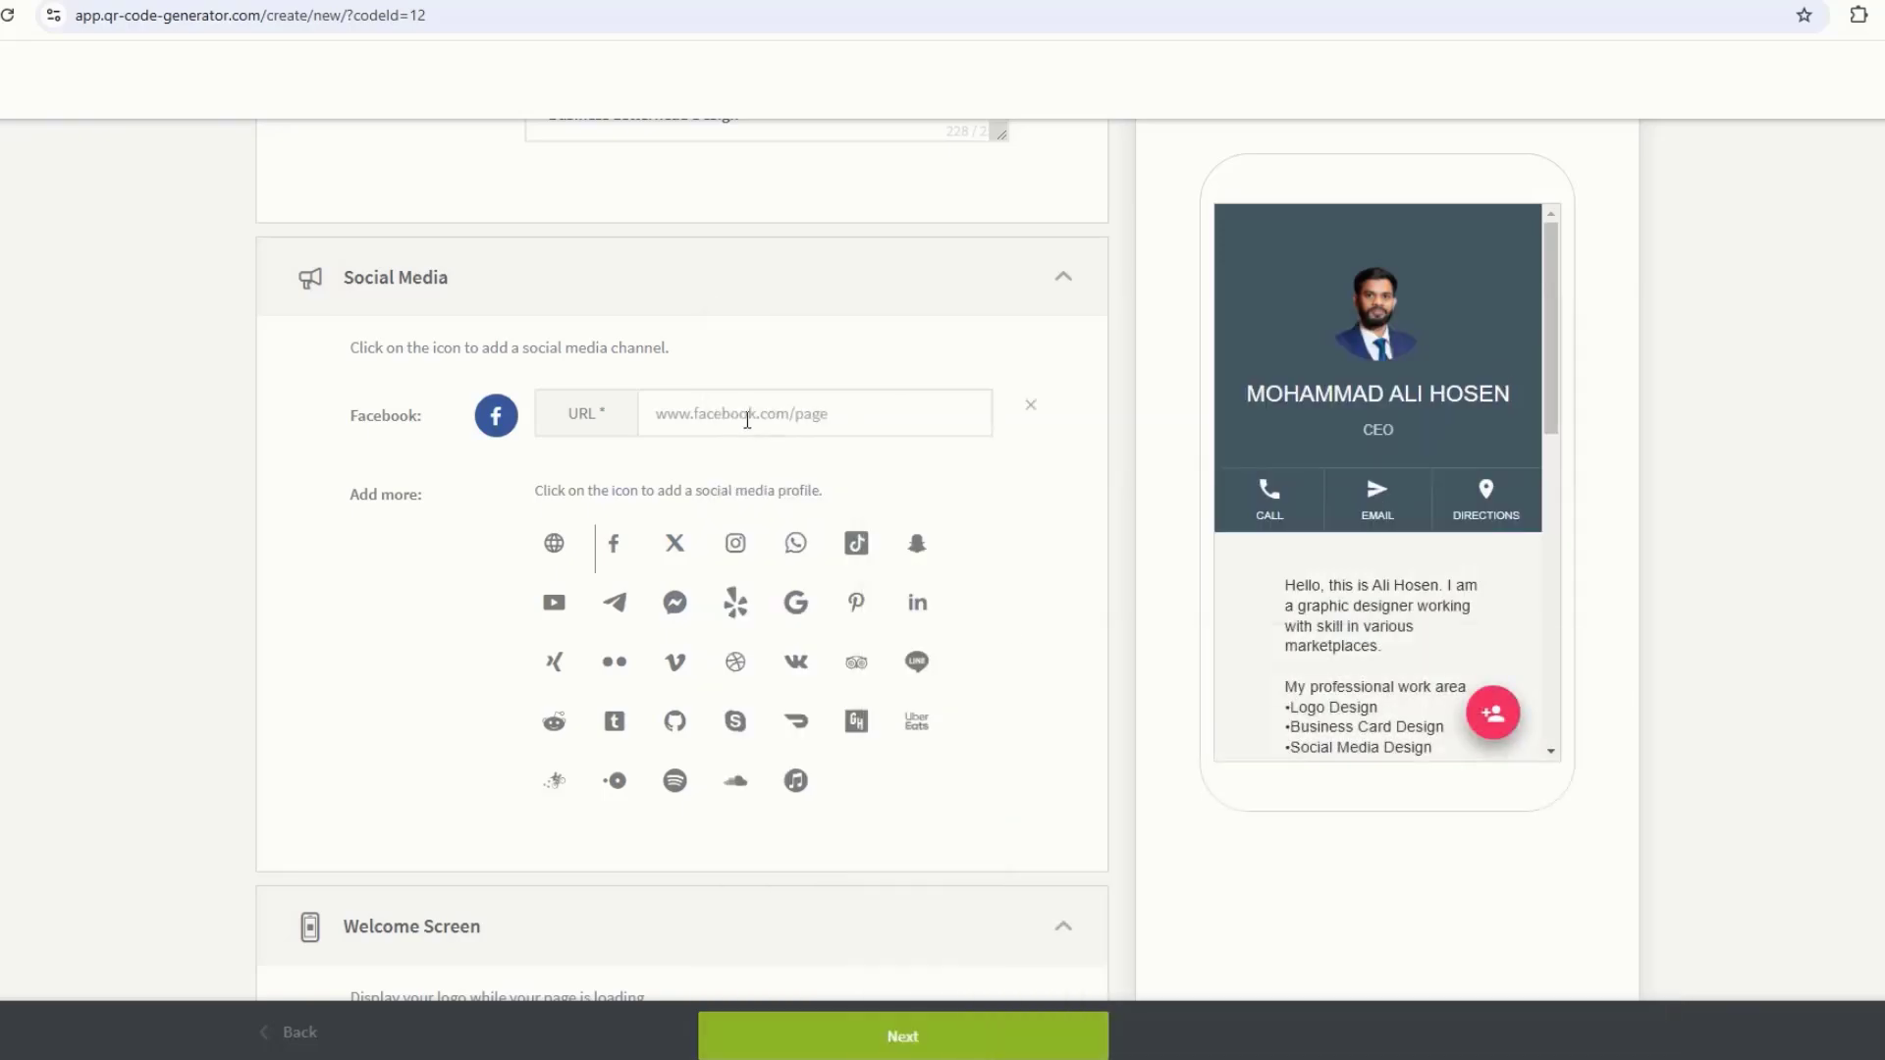
{"action": "left_click", "coordinate": [749, 416]}
{"action": "key", "text": "ctrl+v"}
{"action": "left_click", "coordinate": [765, 461]}
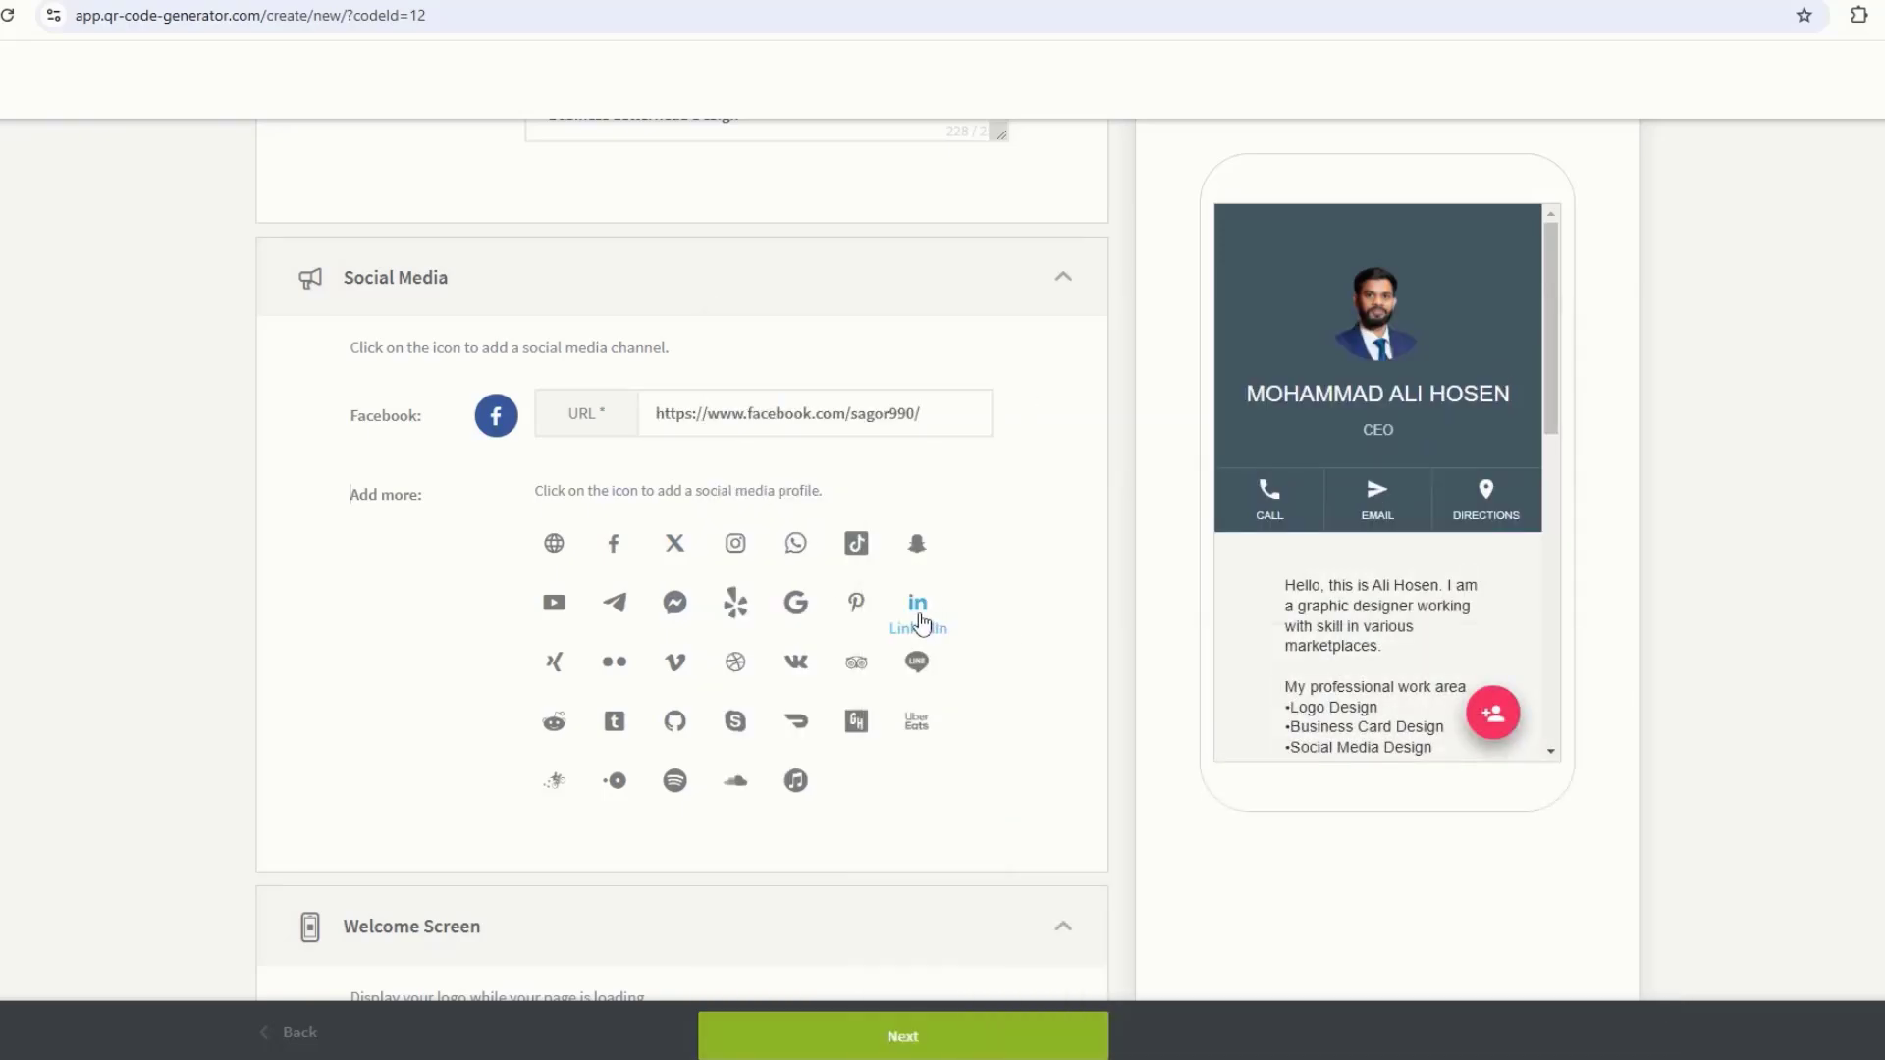
Step: Add a LinkedIn social link with the profile URL copied from the notes
{"action": "left_click", "coordinate": [918, 603]}
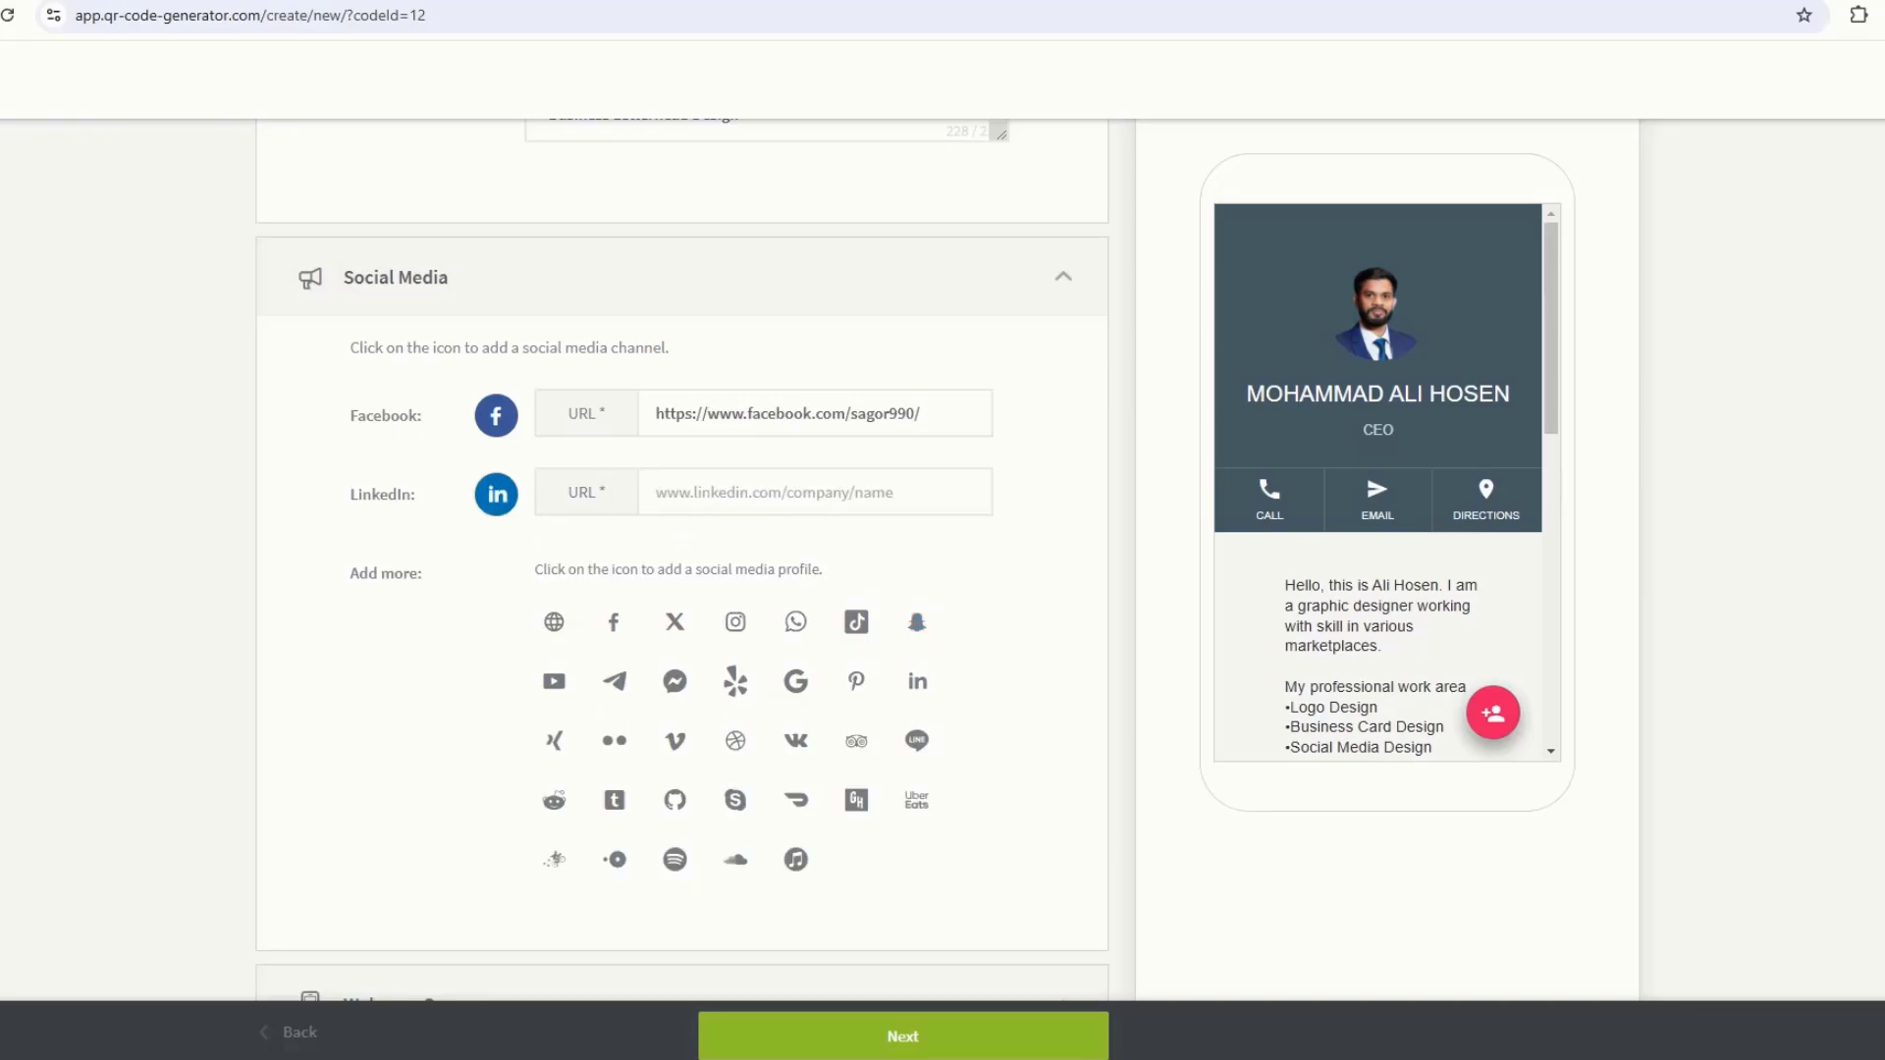
{"action": "left_click", "coordinate": [1214, 1058]}
{"action": "left_click", "coordinate": [723, 579]}
{"action": "left_click_drag", "start_coordinate": [723, 579], "coordinate": [1145, 580]}
{"action": "key", "text": "ctrl+c"}
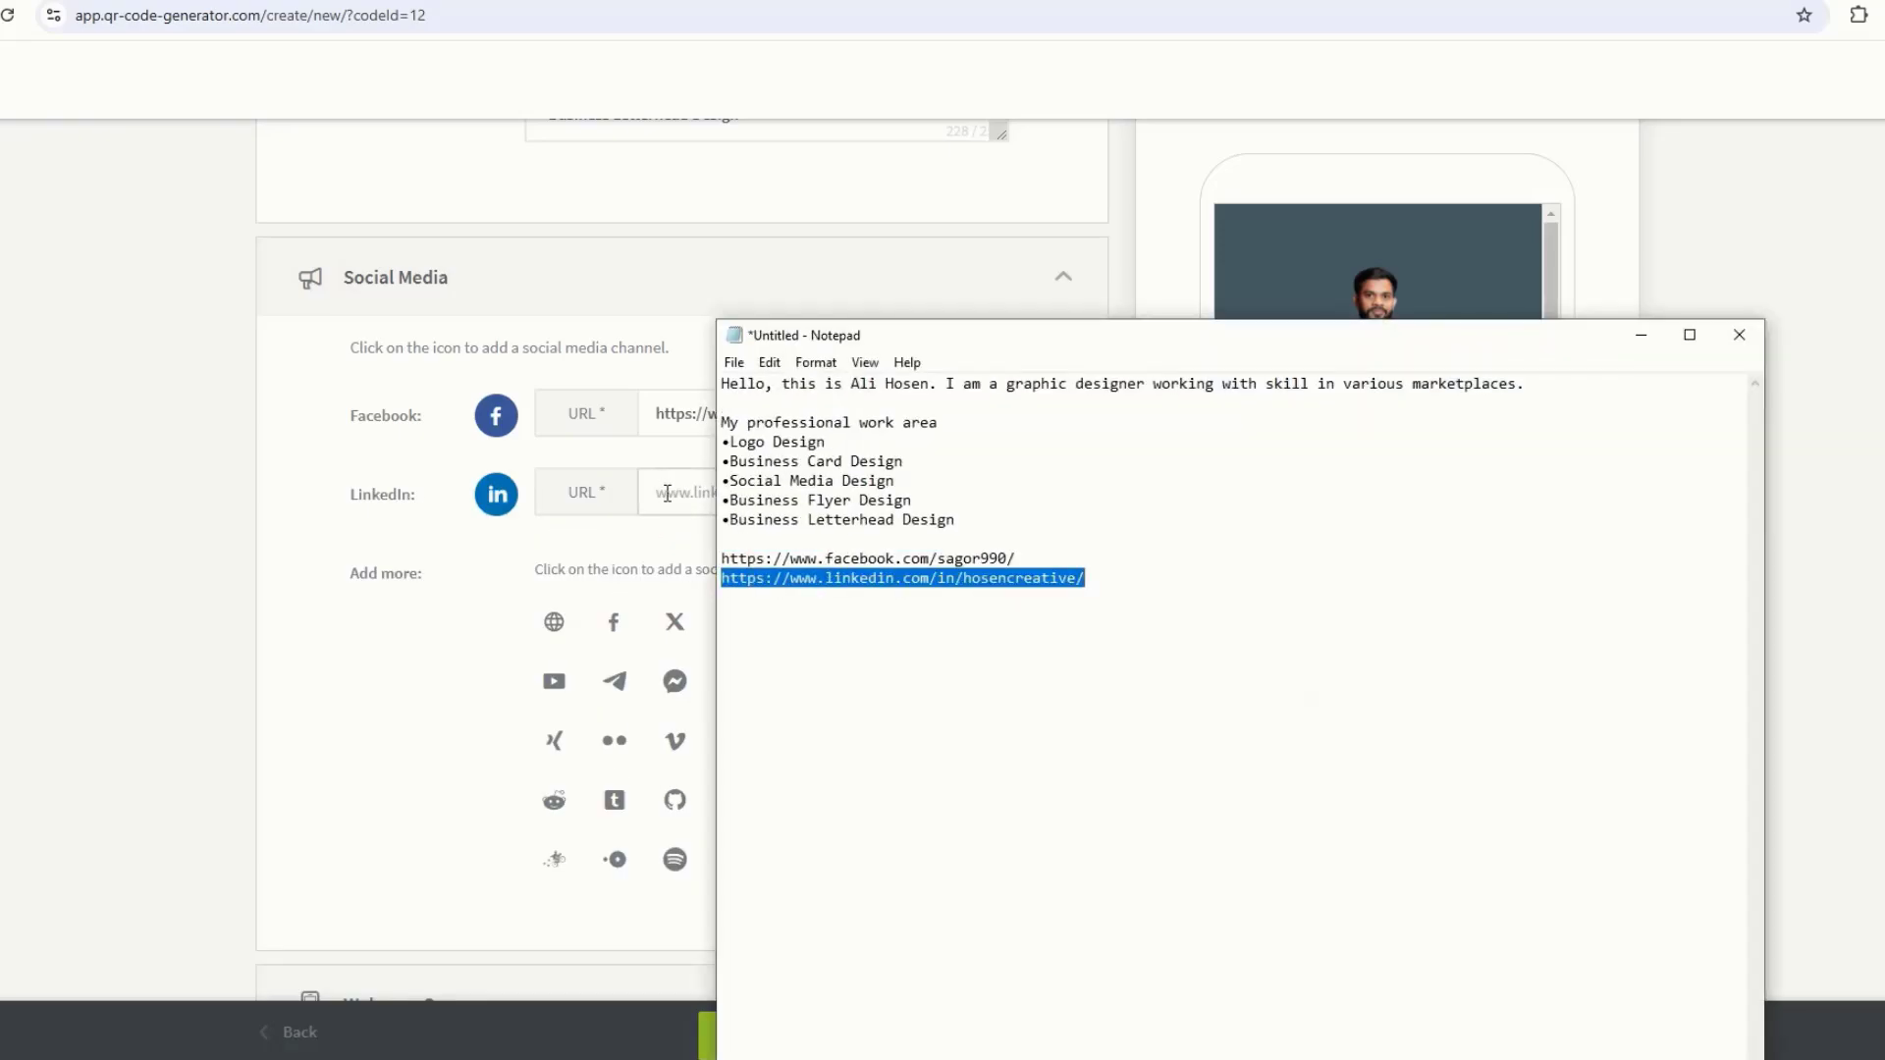
{"action": "left_click", "coordinate": [683, 495]}
{"action": "key", "text": "ctrl+v"}
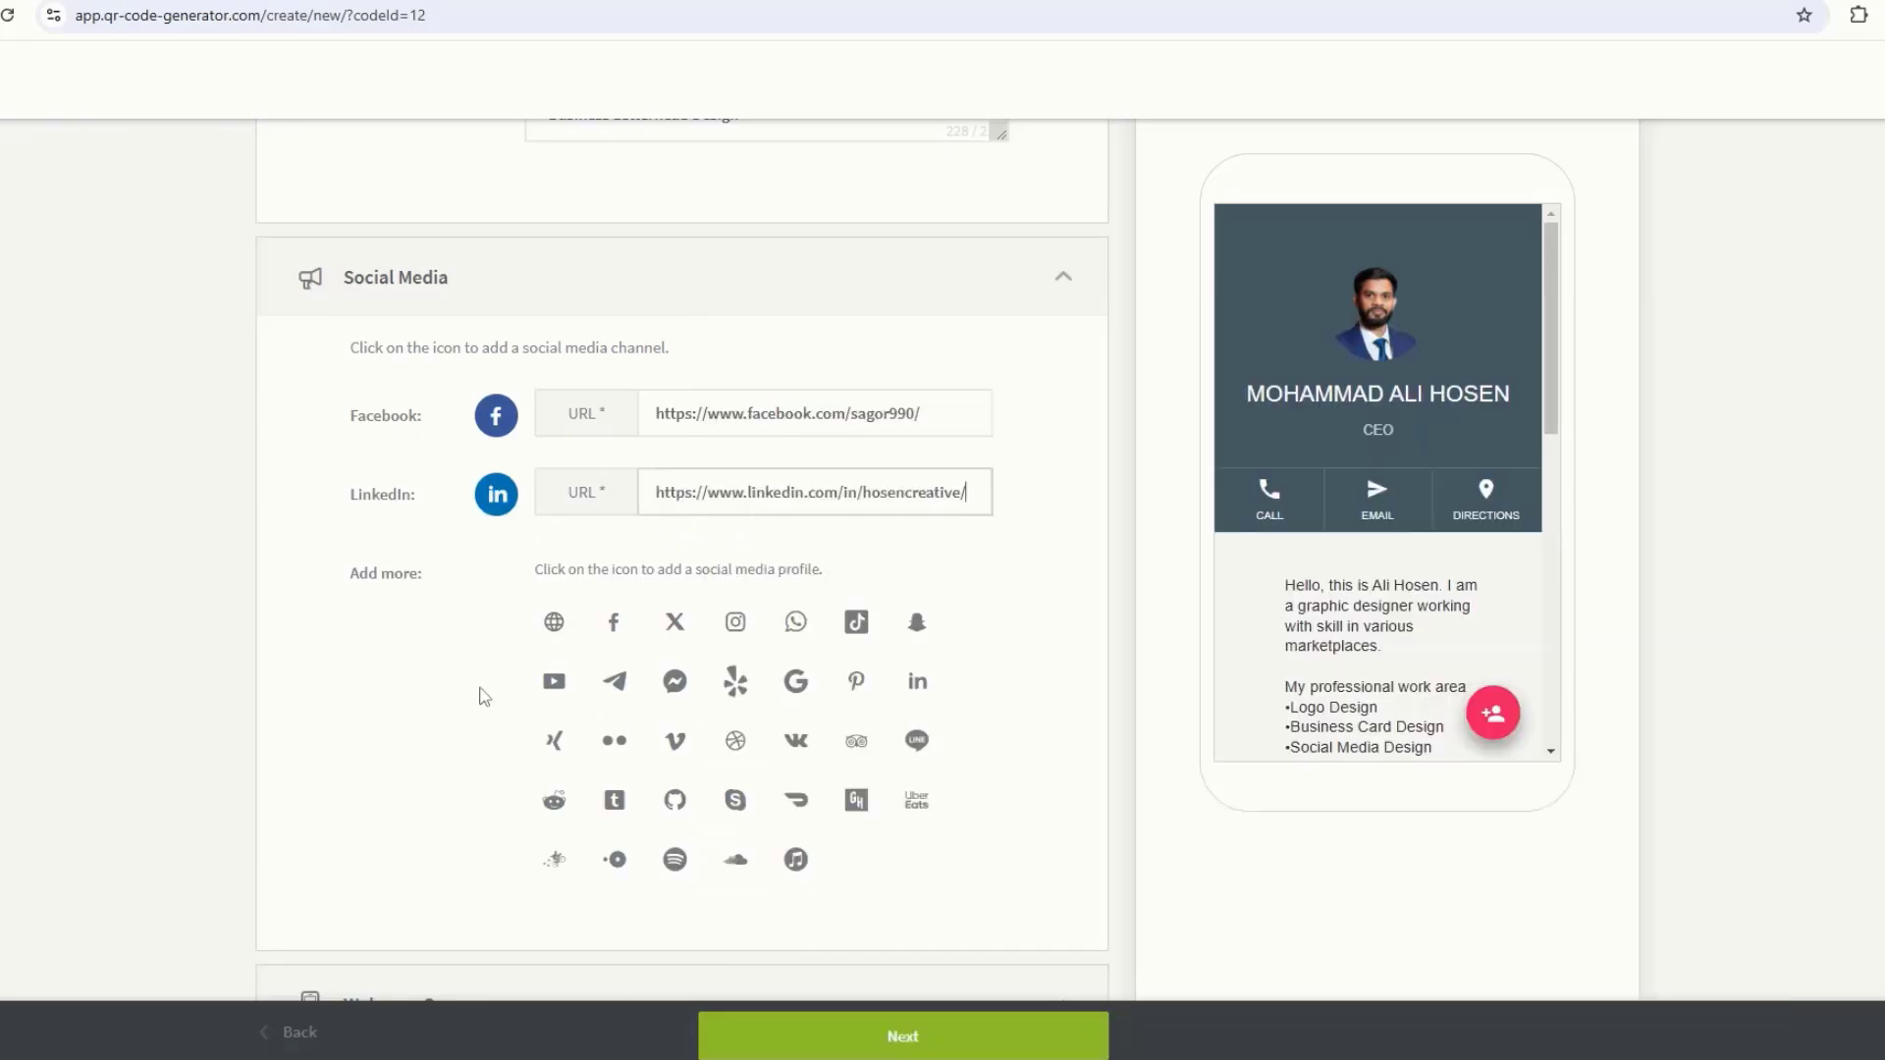
Step: Add a YouTube social link using the person's own channel address copied from YouTube
{"action": "left_click", "coordinate": [553, 689]}
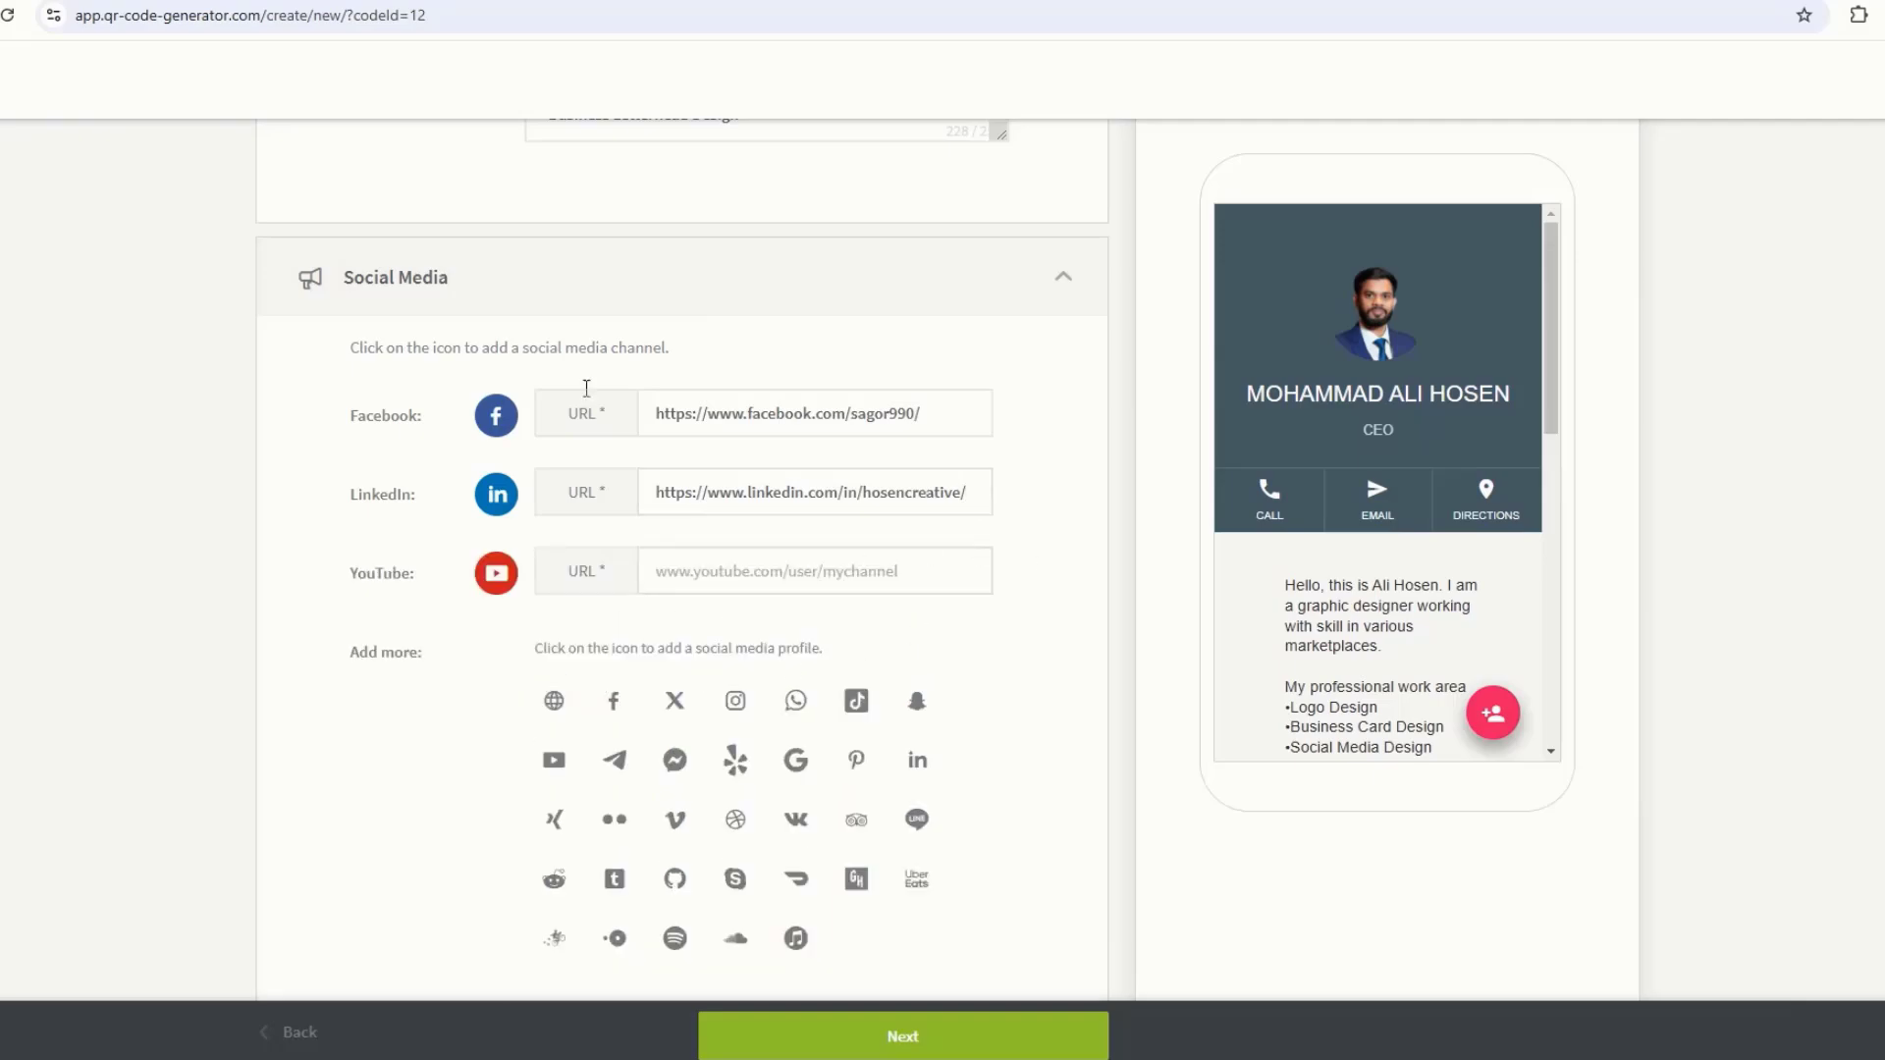
{"action": "left_click", "coordinate": [752, 2]}
{"action": "left_click", "coordinate": [1883, 70]}
{"action": "left_click", "coordinate": [1733, 174]}
{"action": "left_click", "coordinate": [291, 15]}
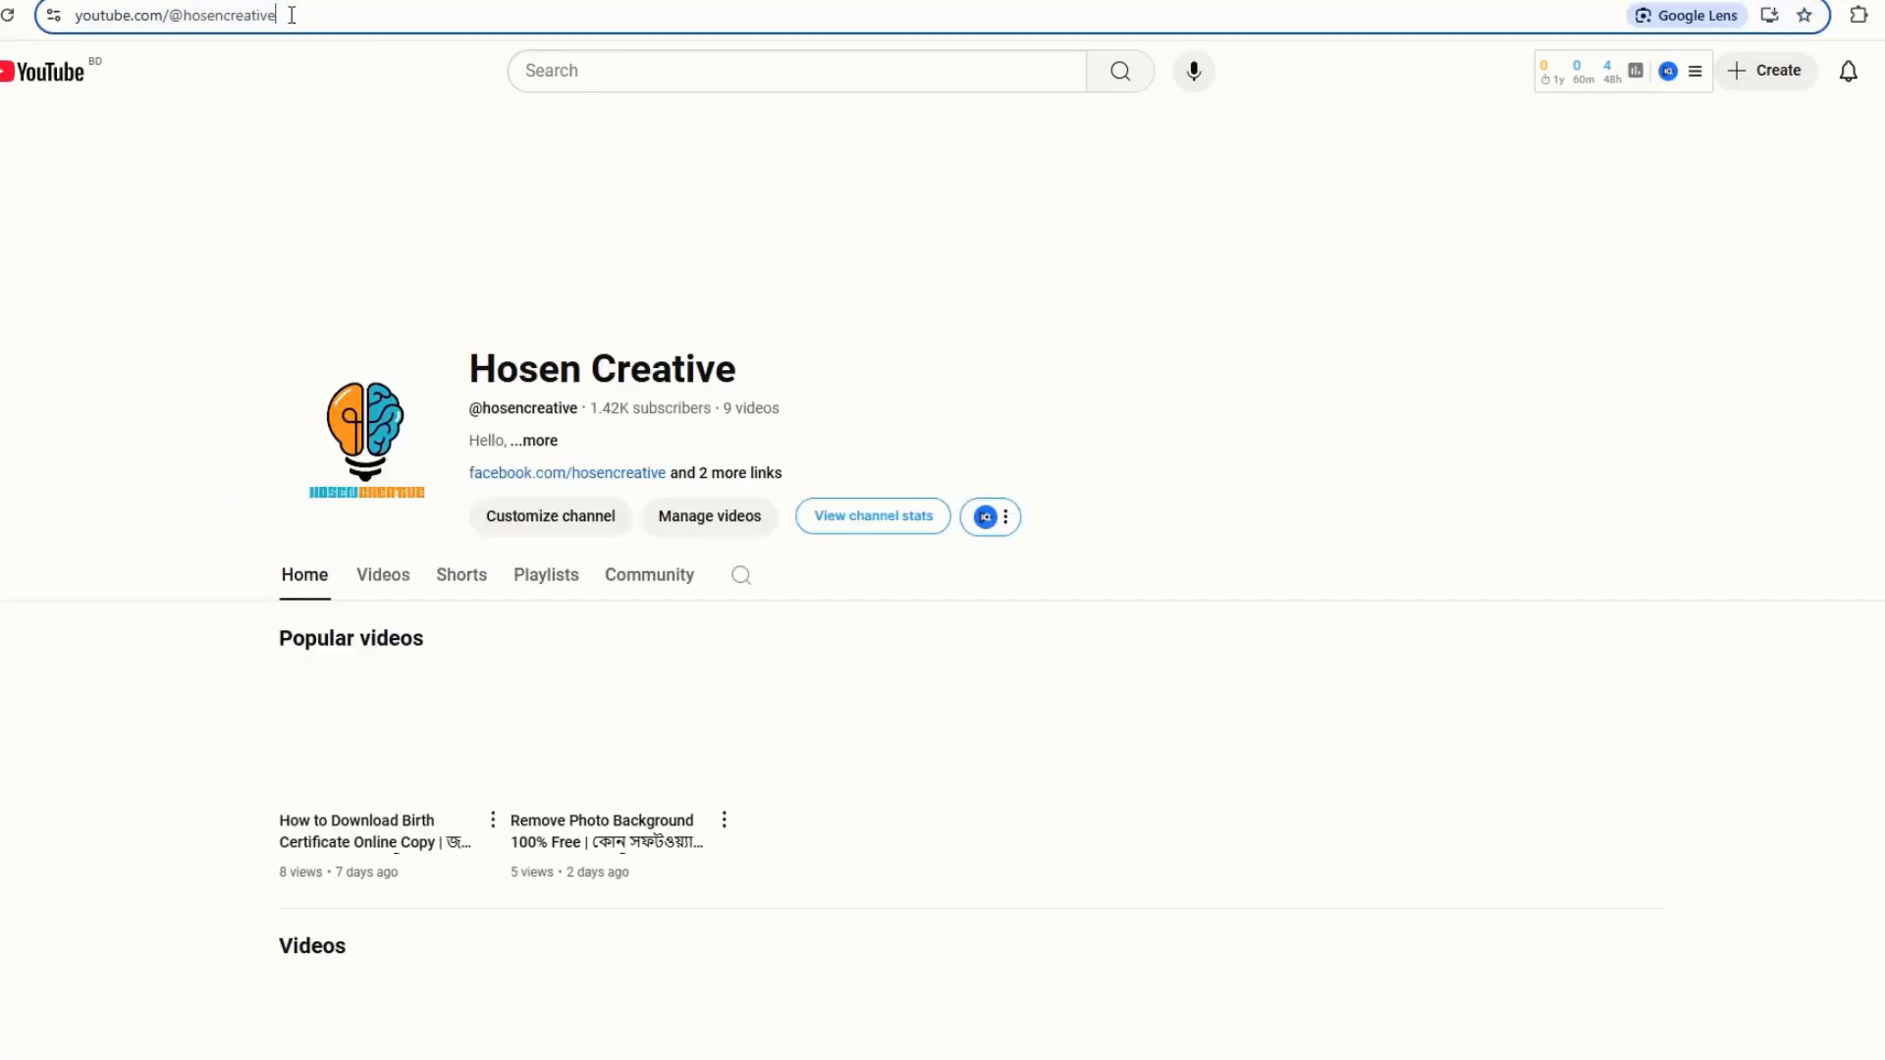
{"action": "key", "text": "ctrl+c"}
{"action": "left_click", "coordinate": [413, 2]}
{"action": "left_click", "coordinate": [710, 571]}
{"action": "key", "text": "ctrl+v"}
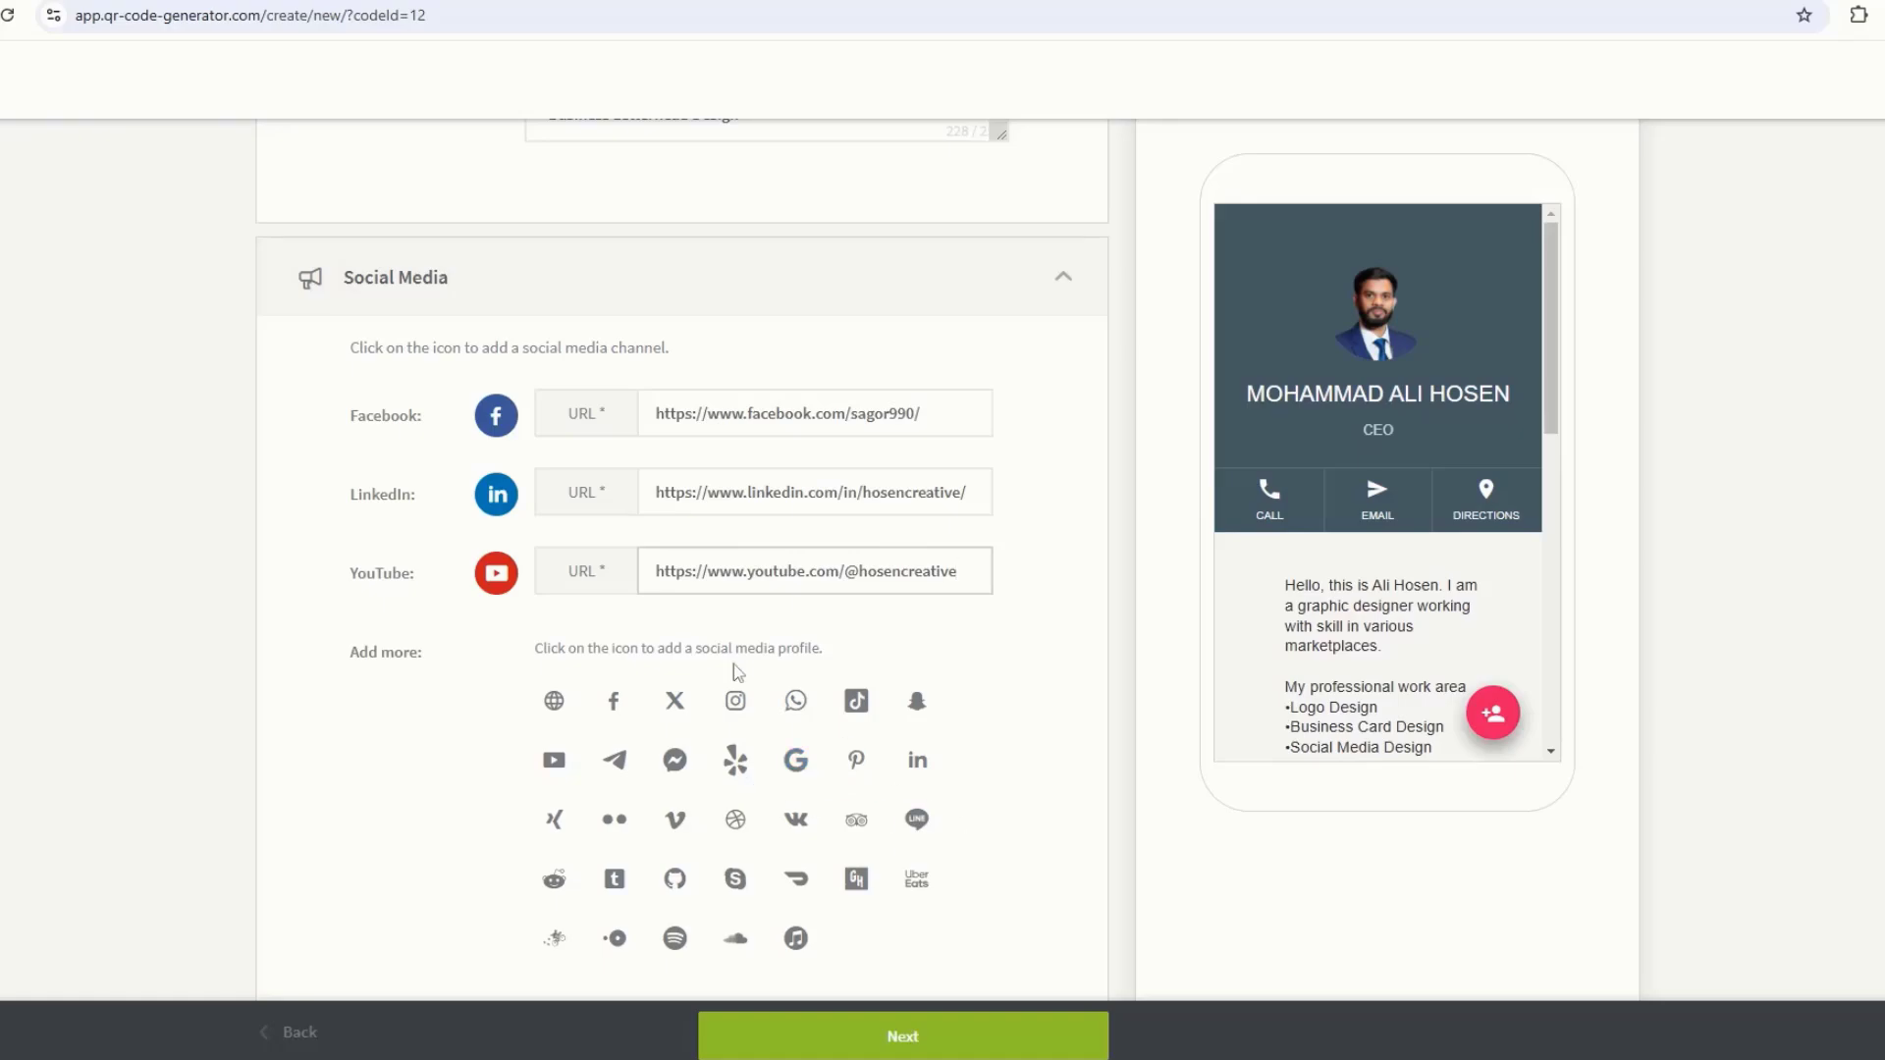
Step: Enable 'Add a share button to the page' under Advanced Options and continue to the design stage
{"action": "scroll", "coordinate": [739, 671], "scroll_direction": "down", "scroll_amount": 7}
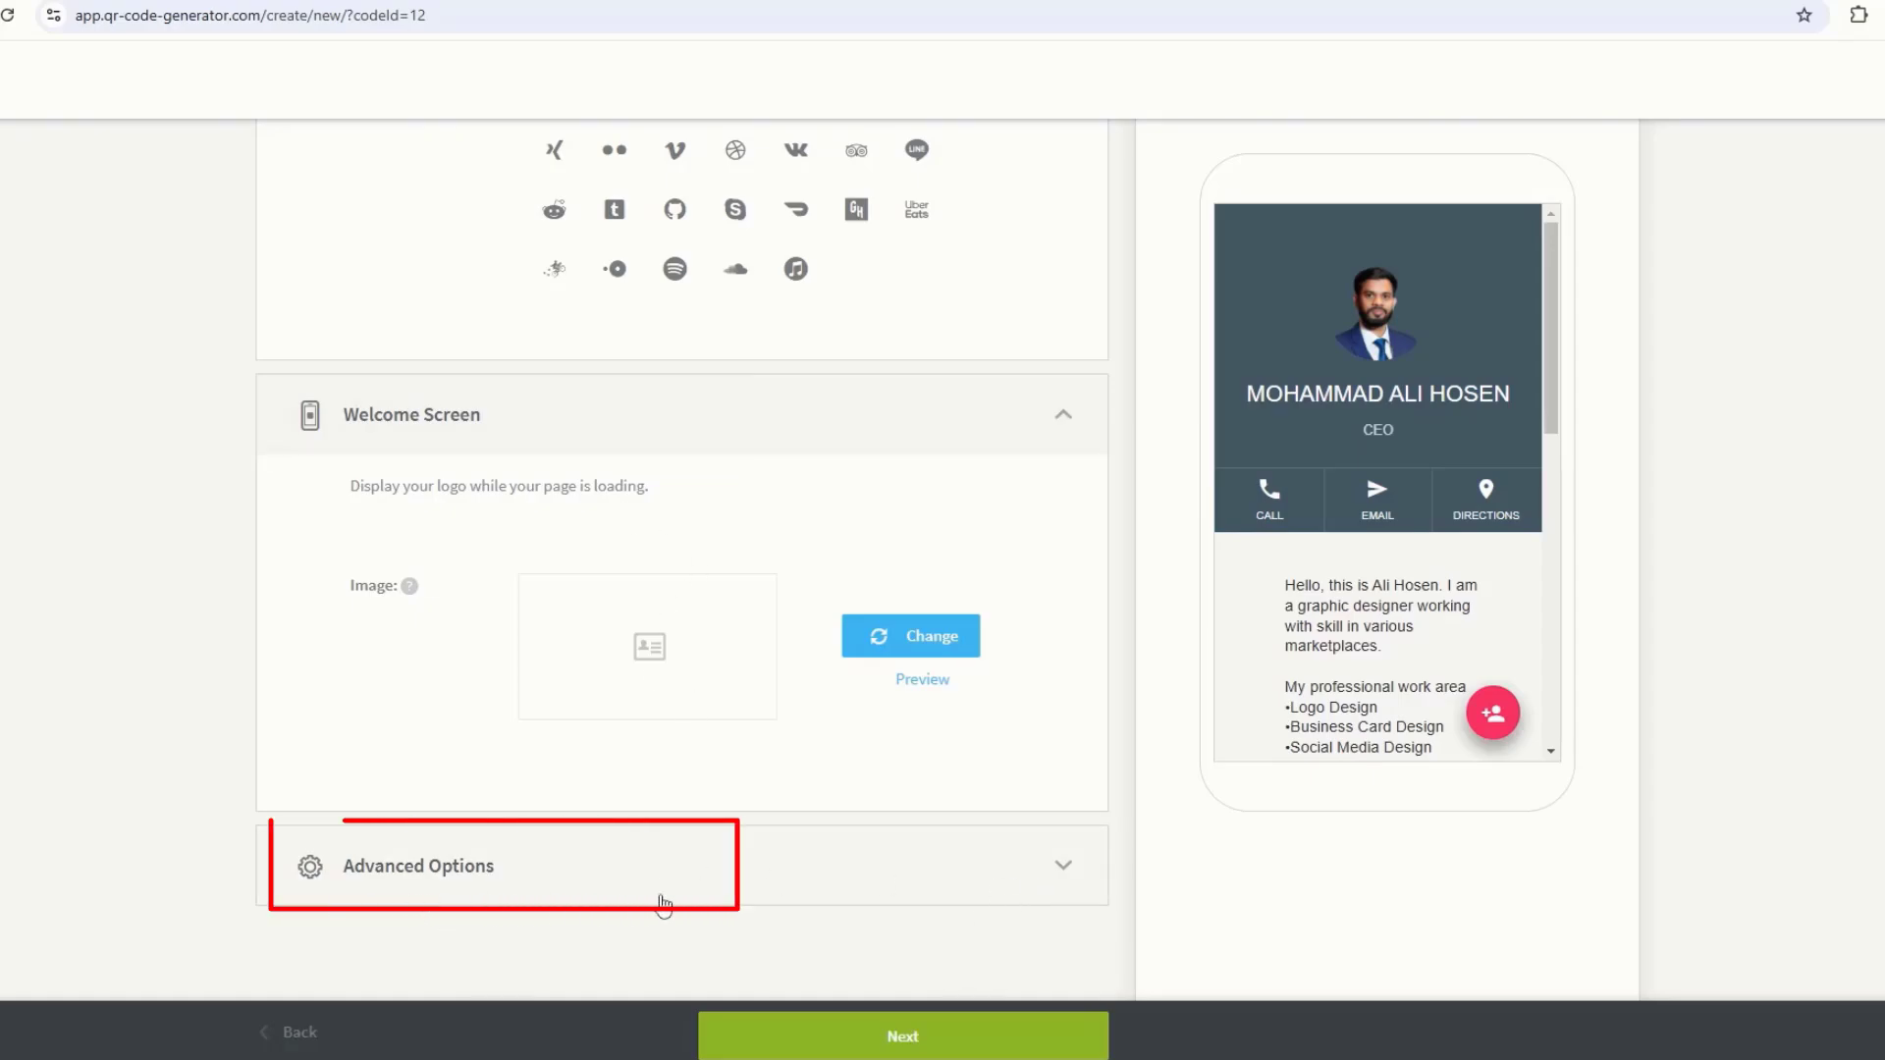
{"action": "left_click", "coordinate": [1051, 870]}
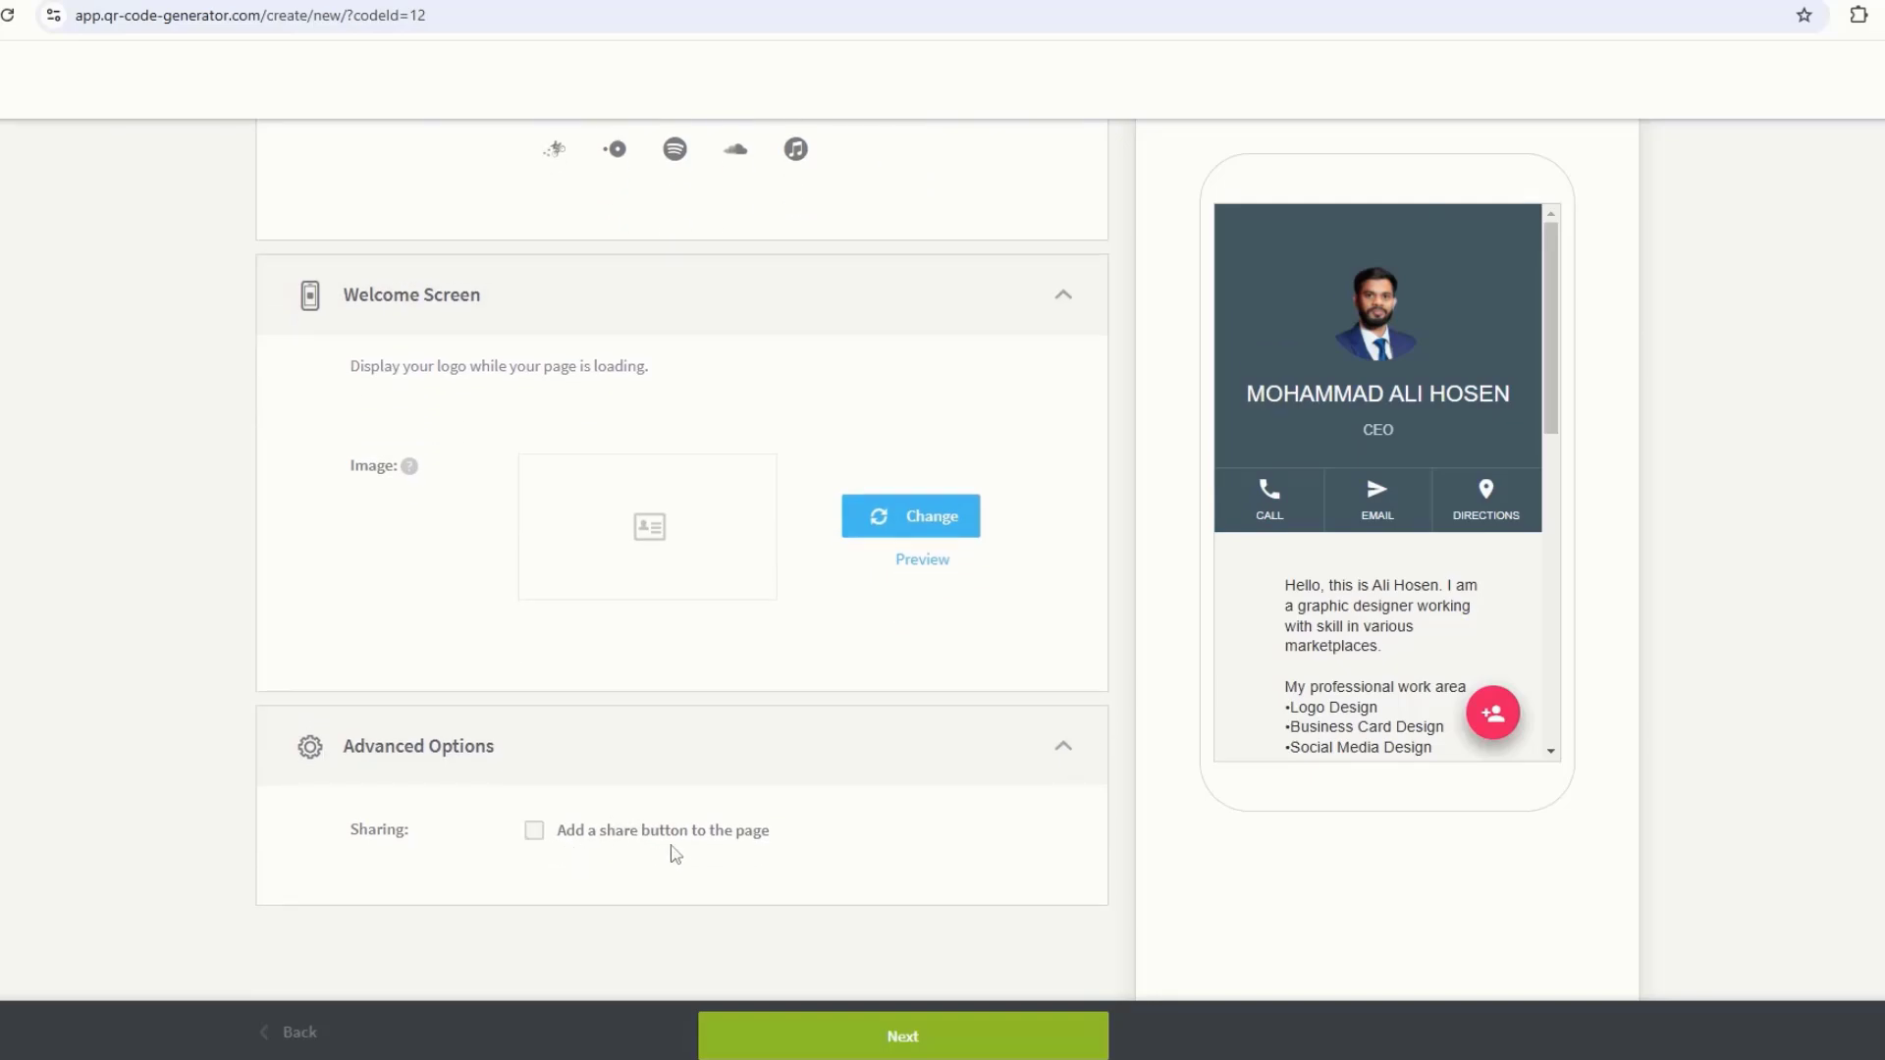
{"action": "left_click", "coordinate": [533, 833]}
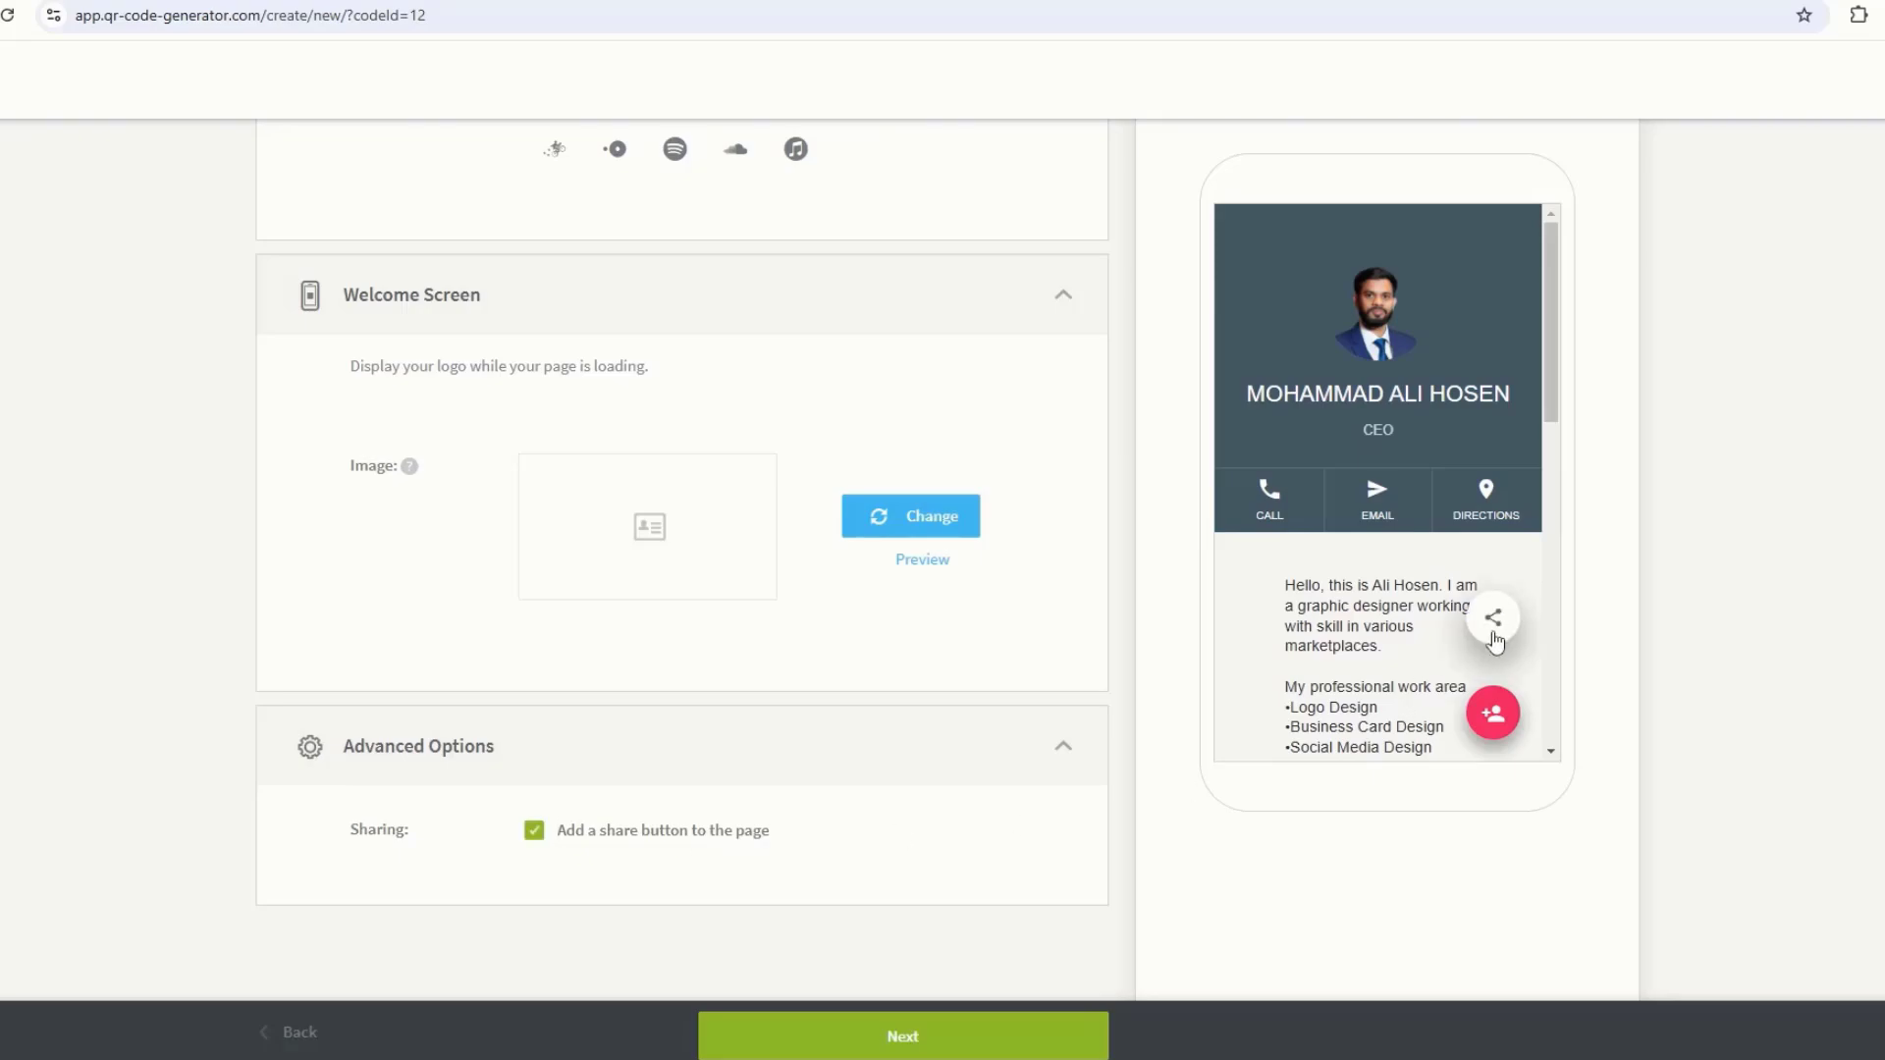
{"action": "scroll", "coordinate": [979, 782], "scroll_direction": "up", "scroll_amount": 10}
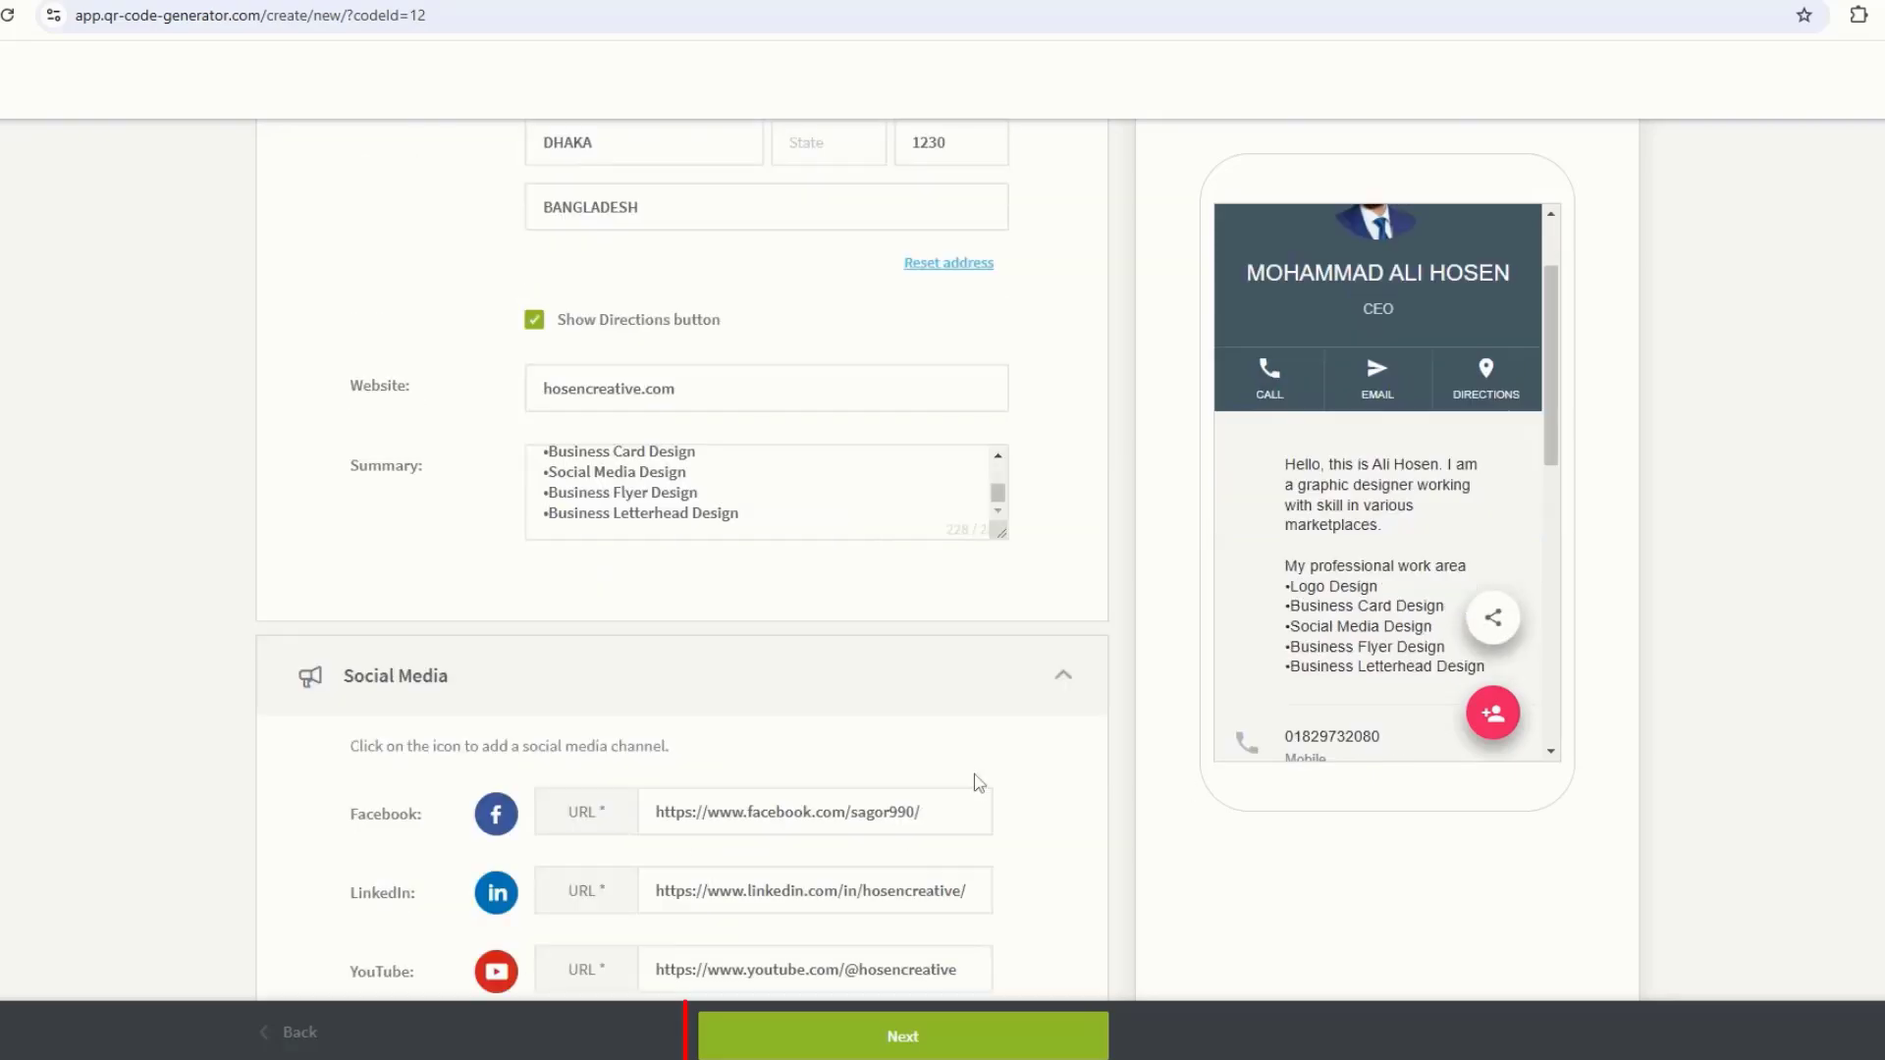
{"action": "left_click", "coordinate": [893, 1041]}
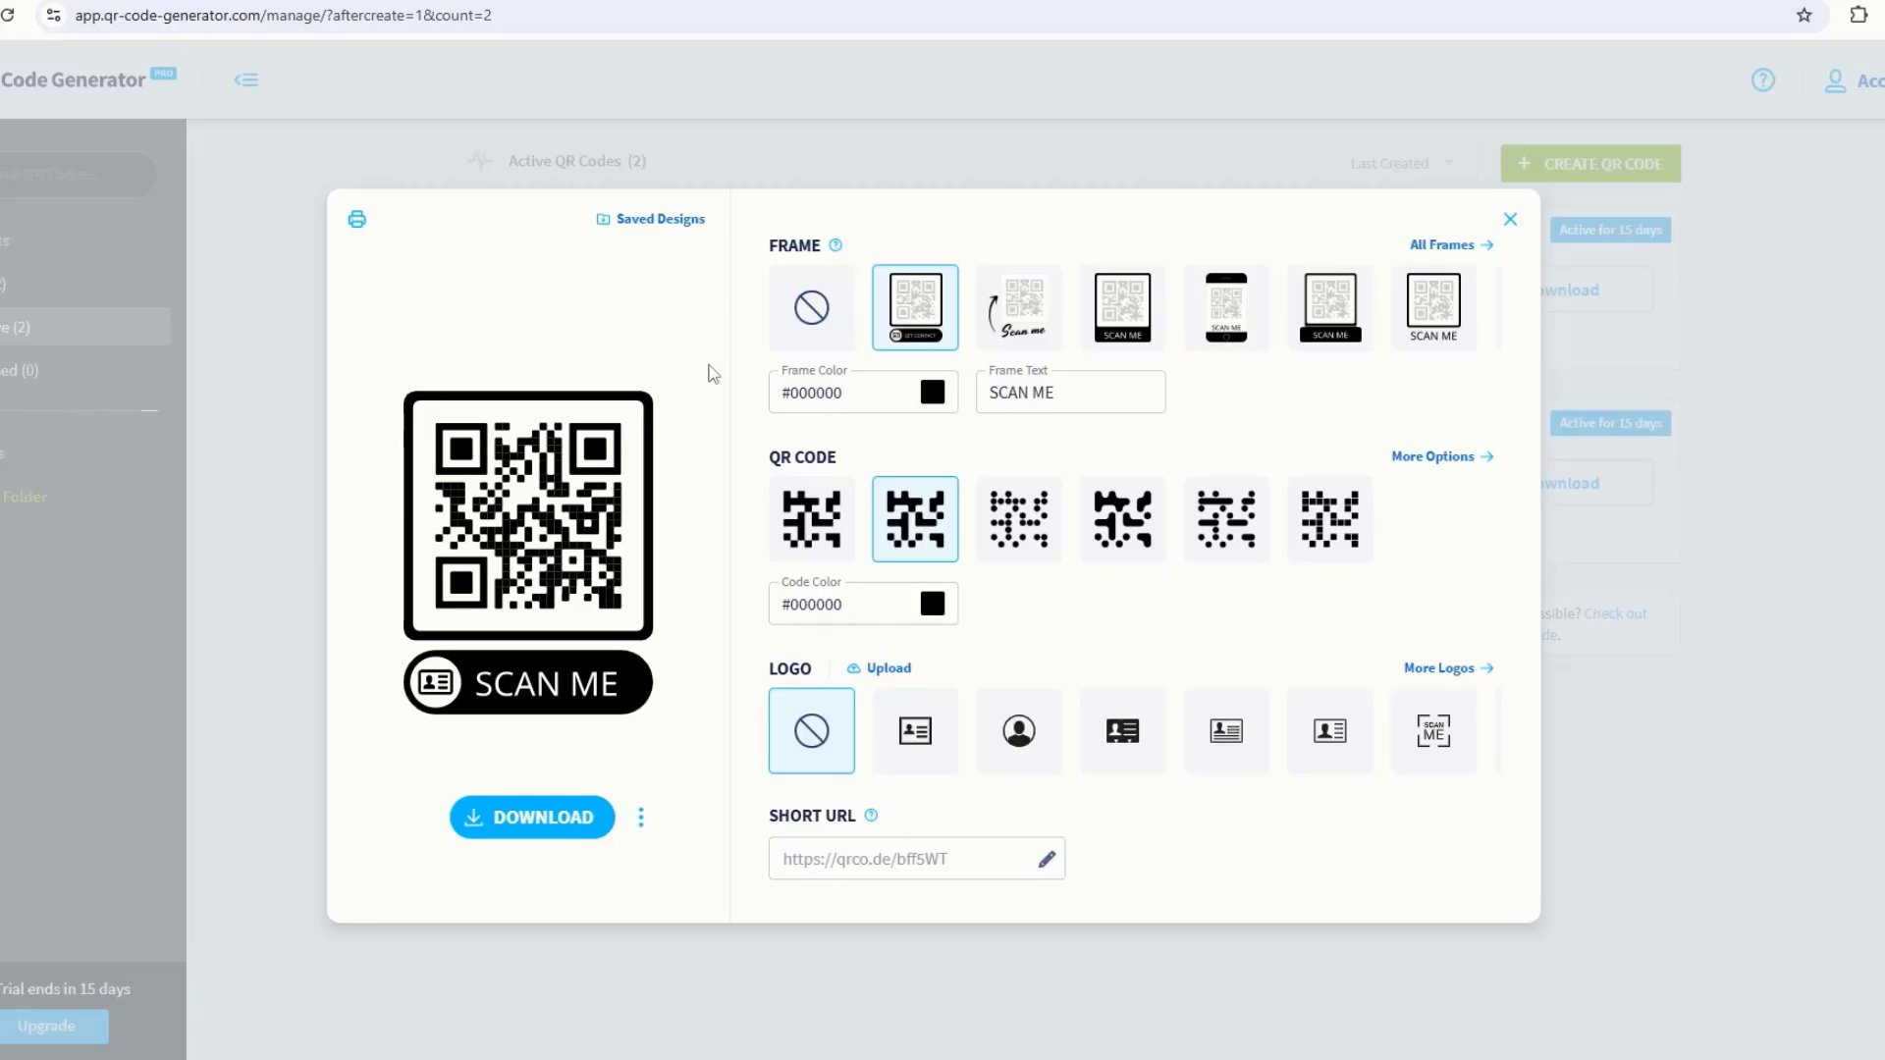
Step: Try the Scan me arrow and SCAN ME bar frames, then settle on the SCAN ME pill frame
{"action": "left_click", "coordinate": [1022, 308]}
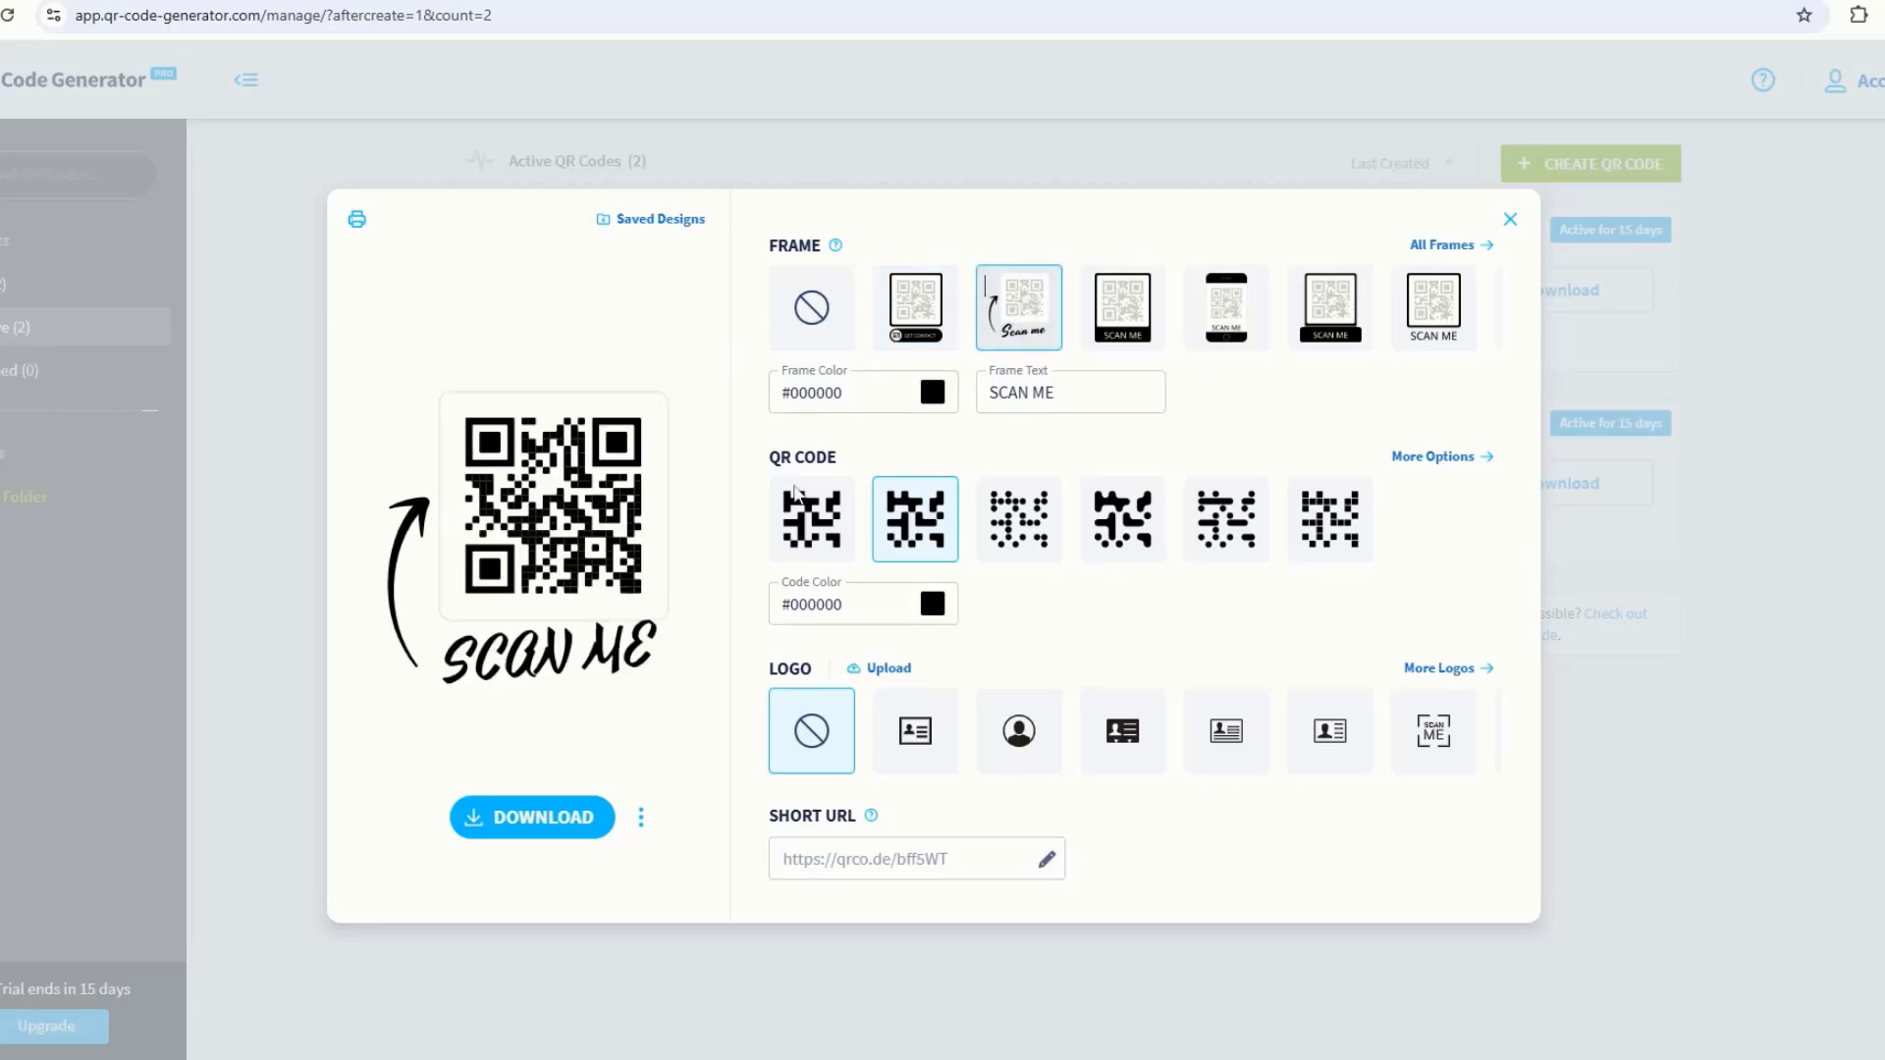
{"action": "left_click", "coordinate": [1125, 320]}
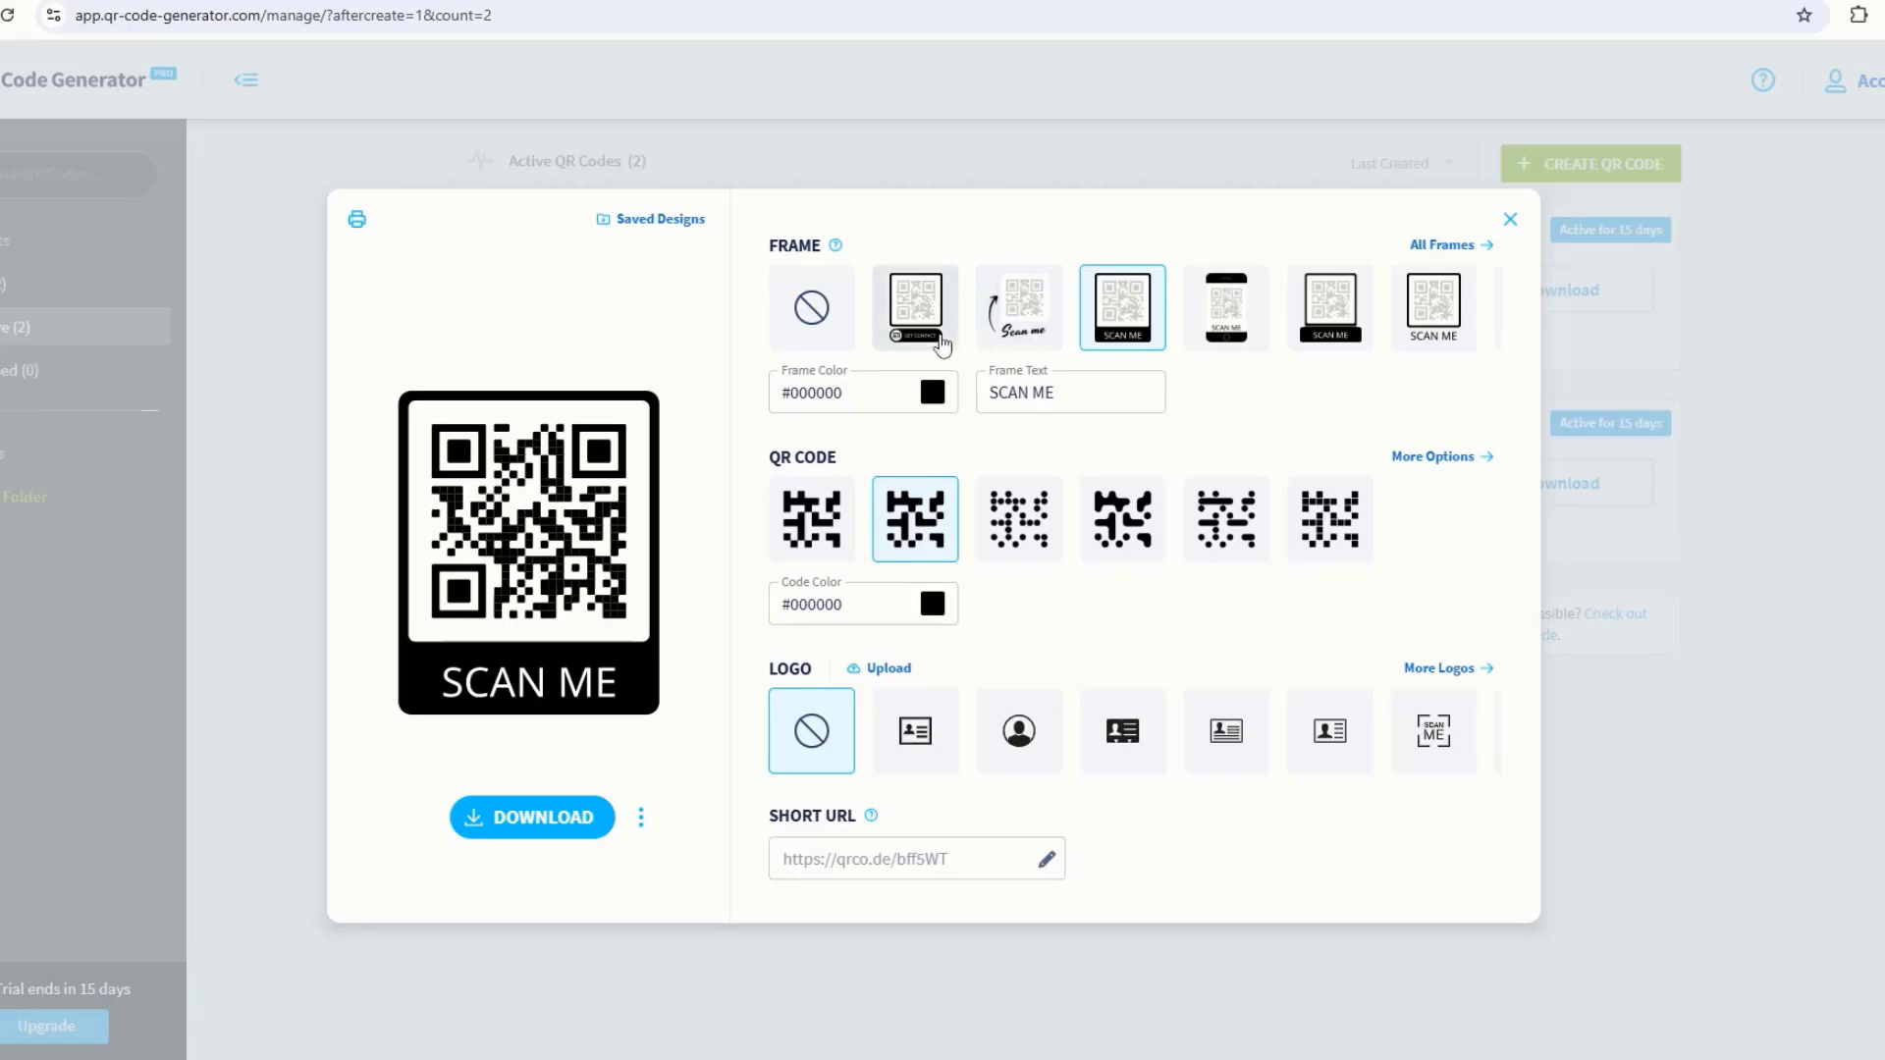
{"action": "left_click", "coordinate": [915, 321]}
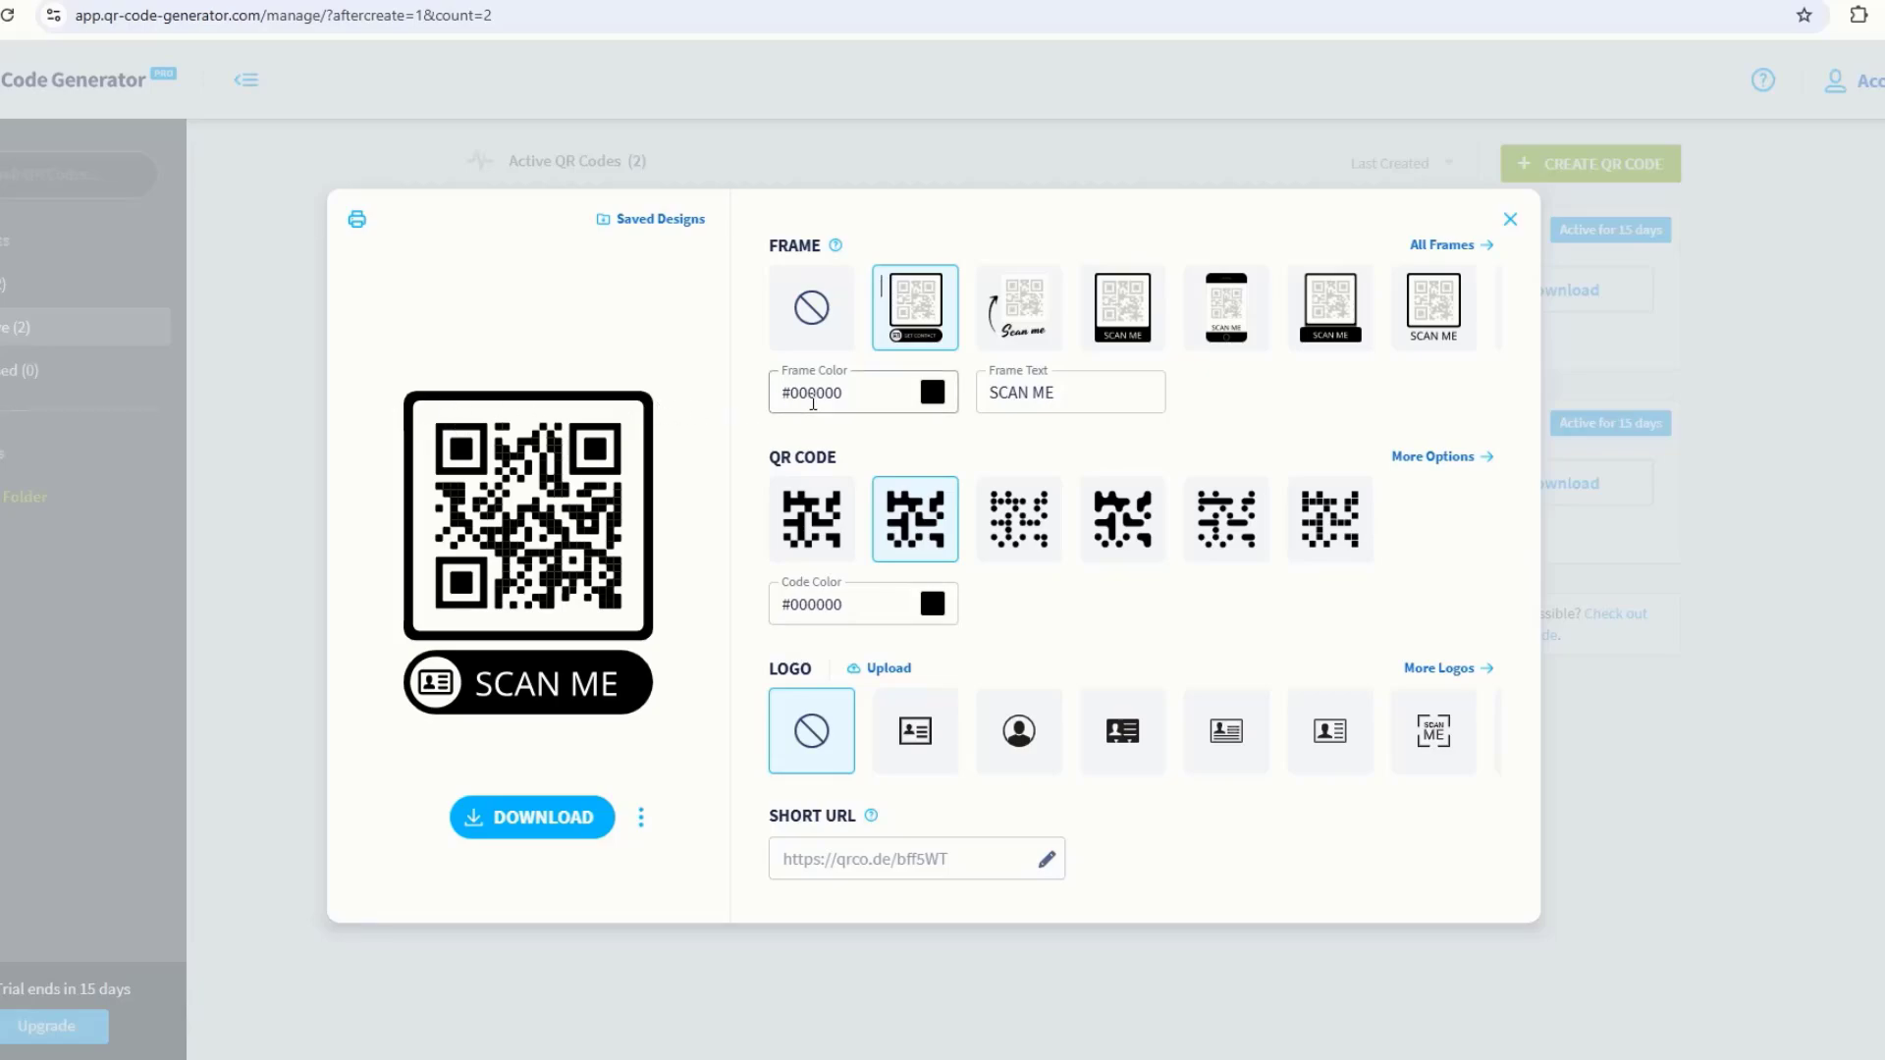
Step: Keep the frame colour black (#000000) and use the plain square-module code pattern
{"action": "left_click", "coordinate": [942, 397]}
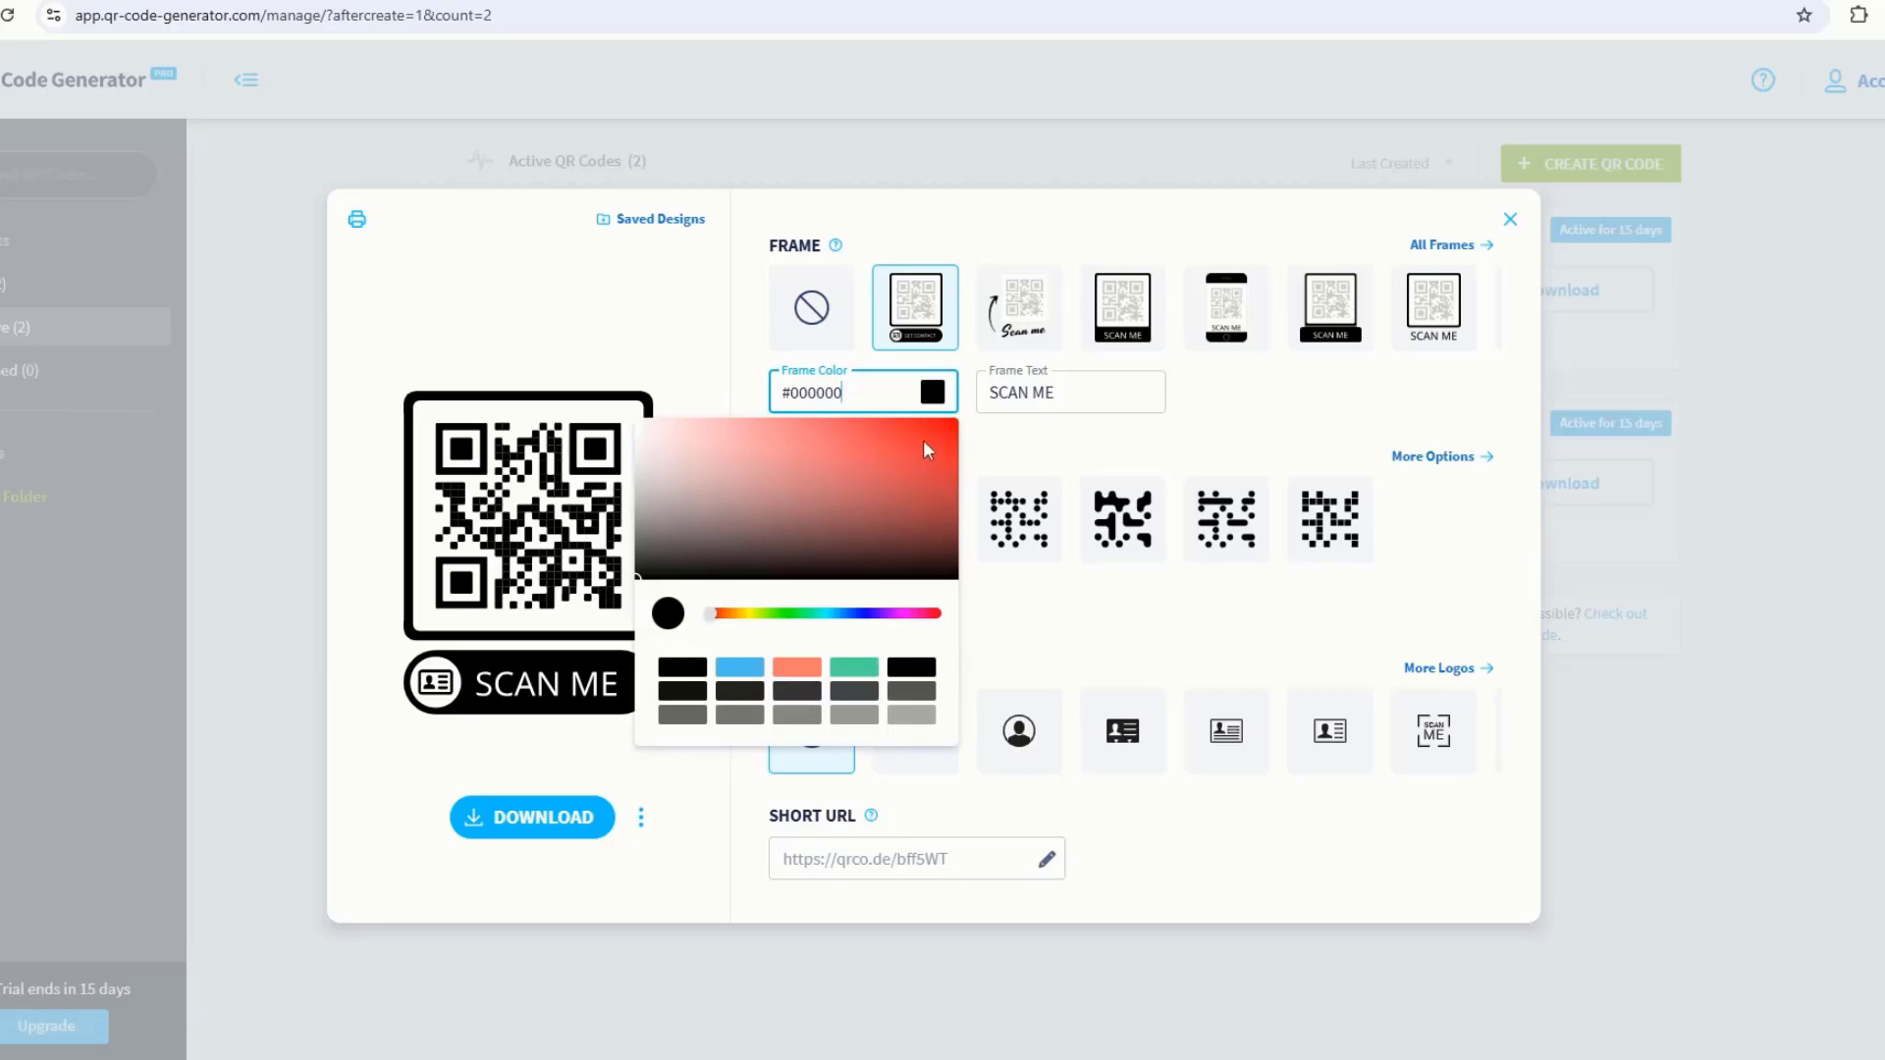
{"action": "left_click", "coordinate": [923, 440]}
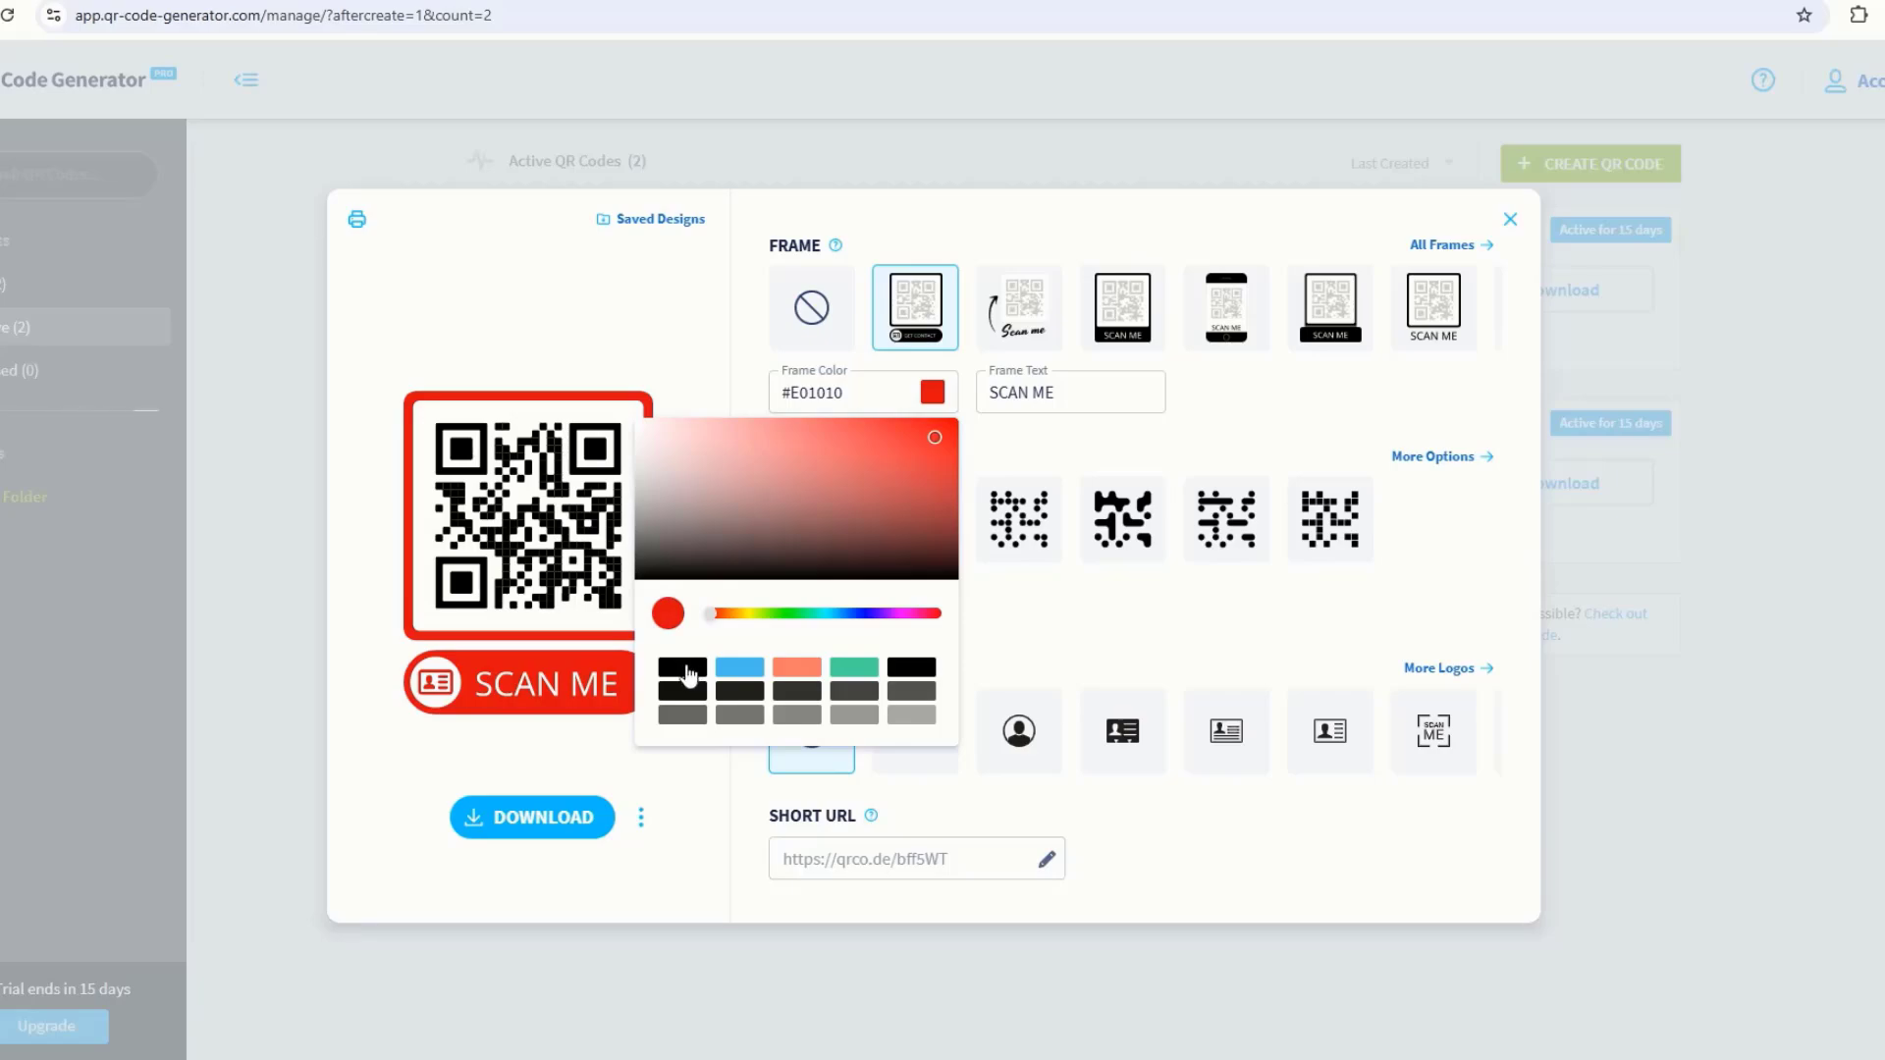
{"action": "left_click", "coordinate": [684, 669]}
{"action": "left_click", "coordinate": [1003, 448]}
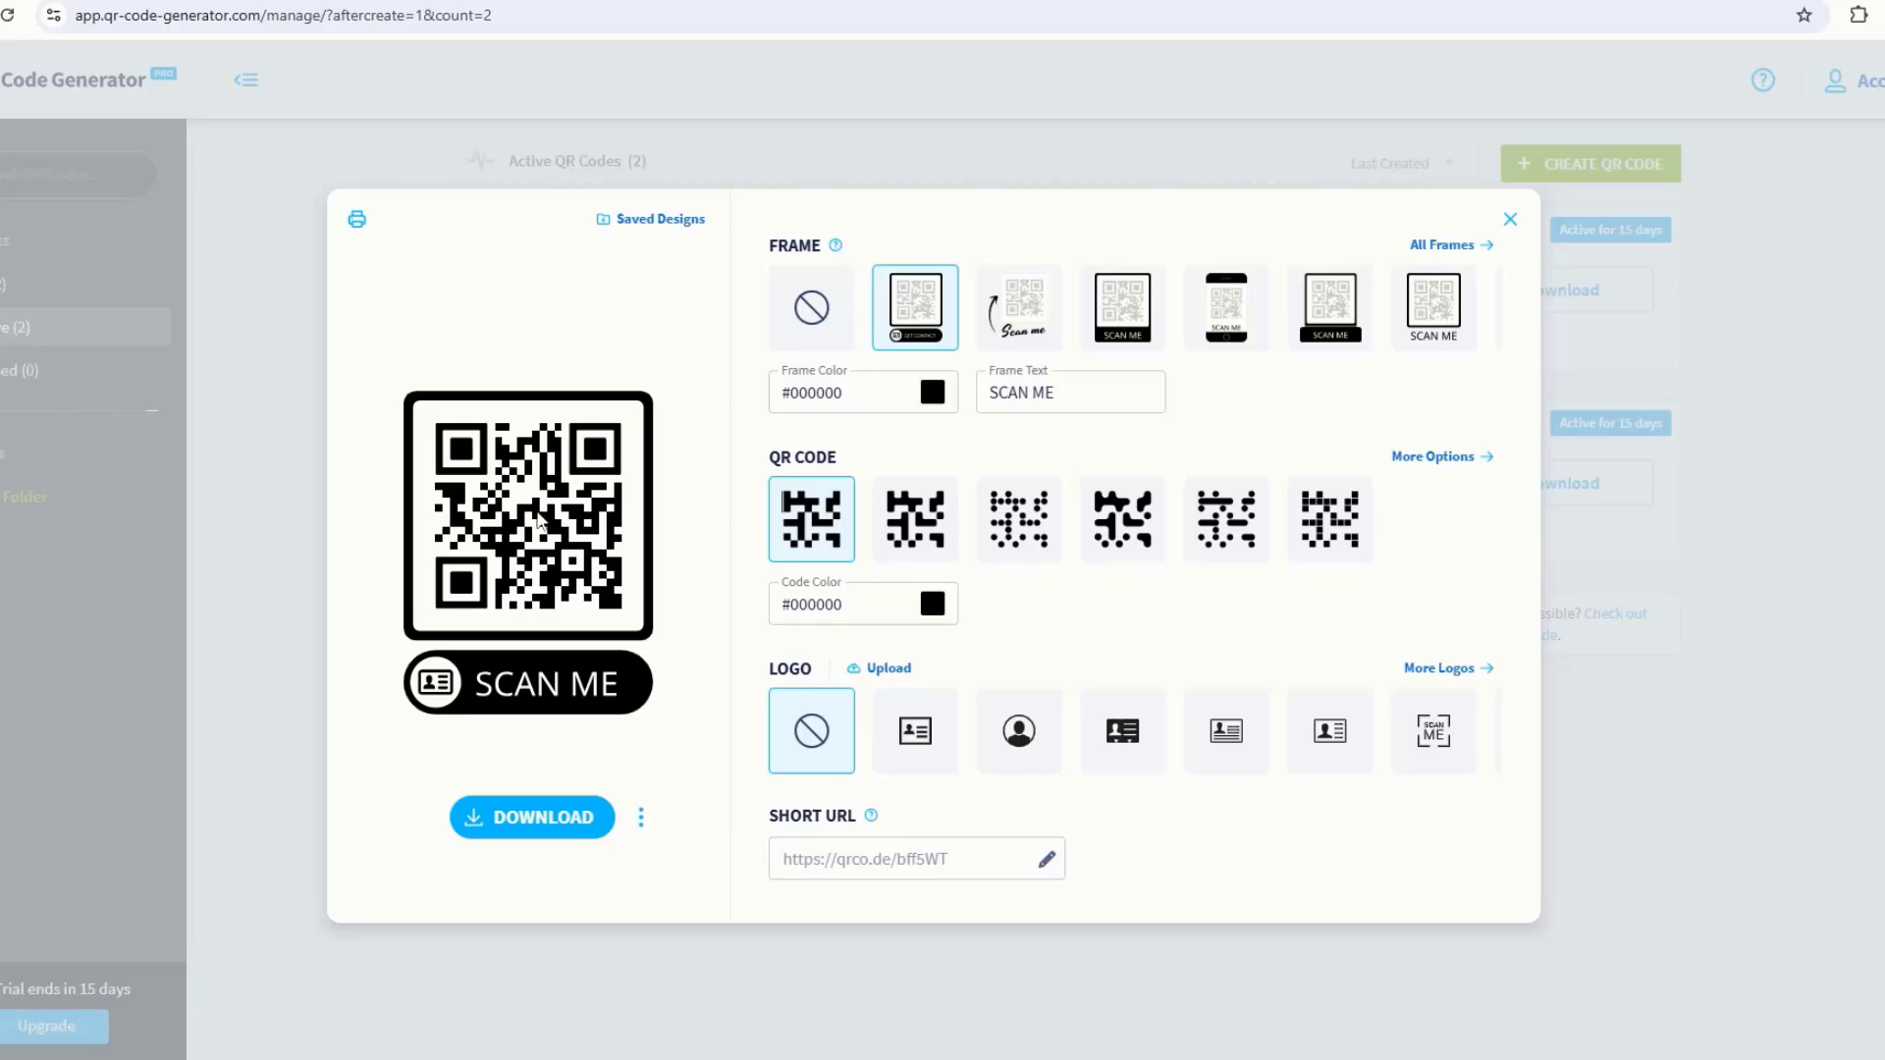
{"action": "left_click", "coordinate": [990, 502]}
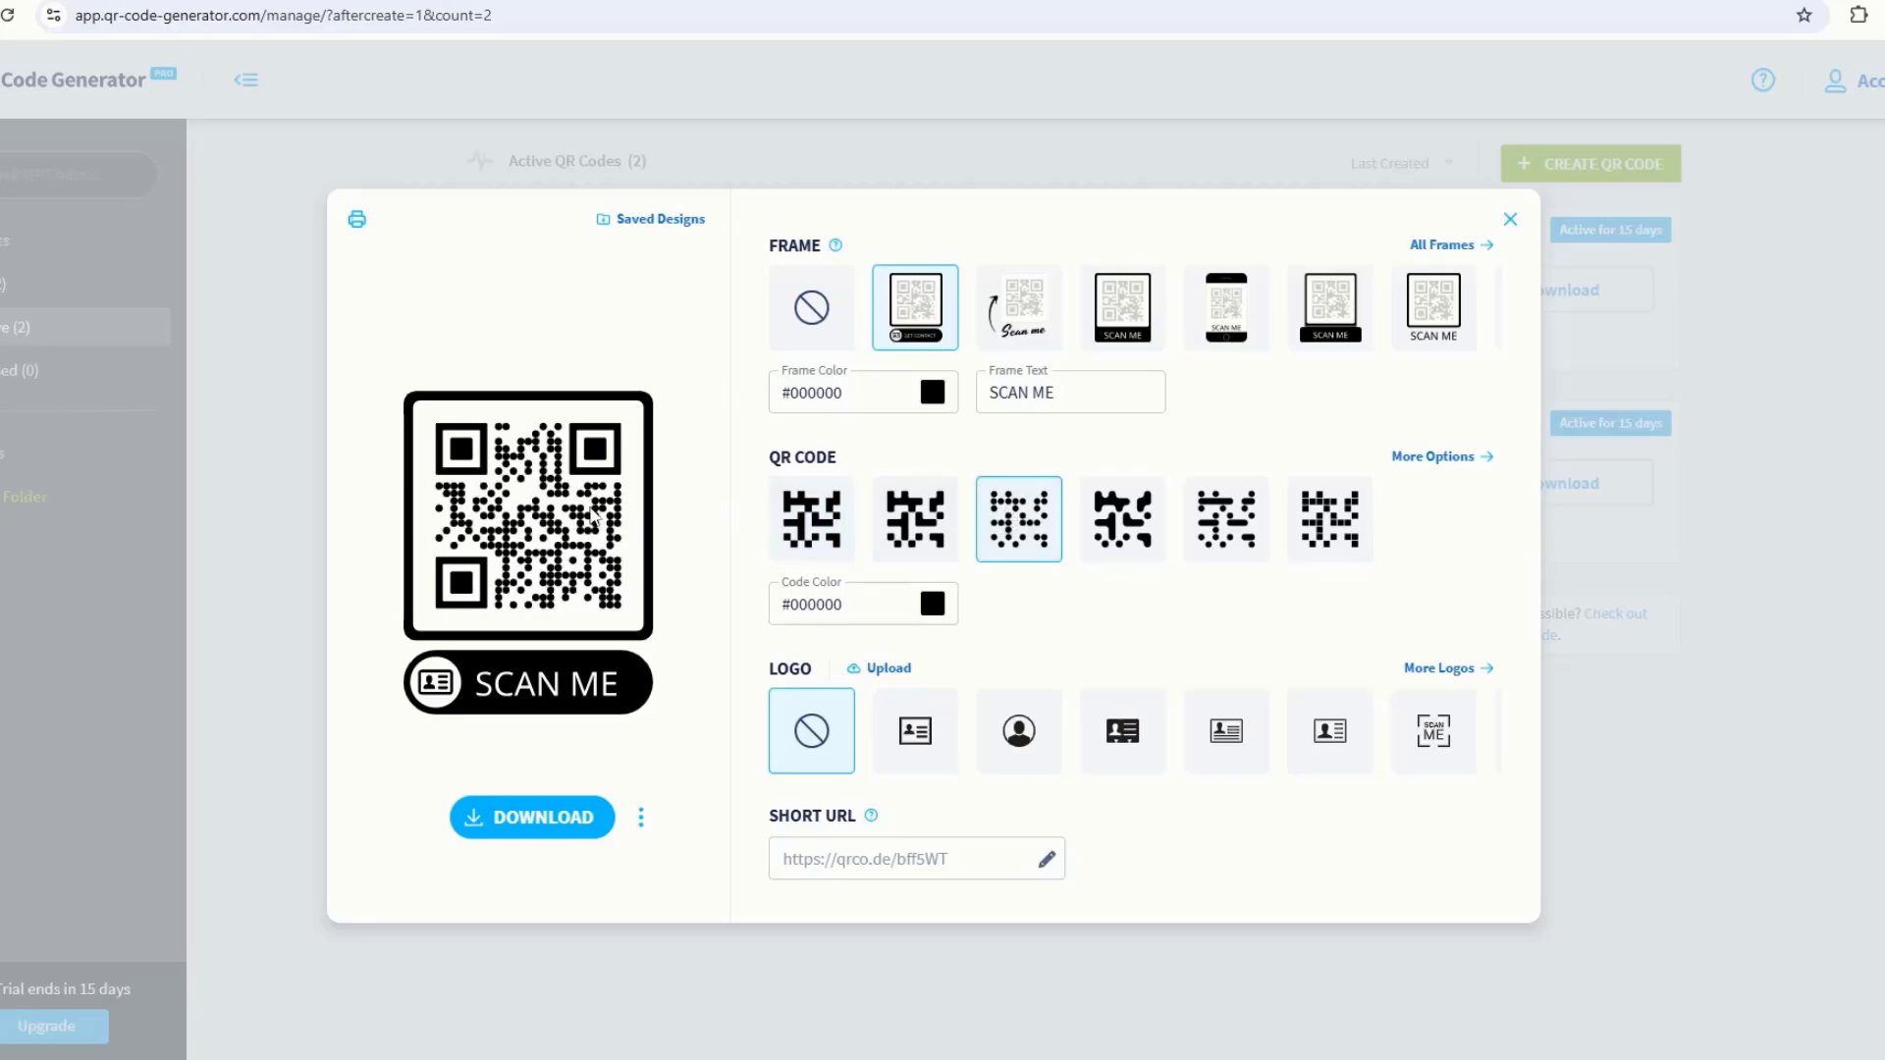
{"action": "left_click", "coordinate": [813, 525]}
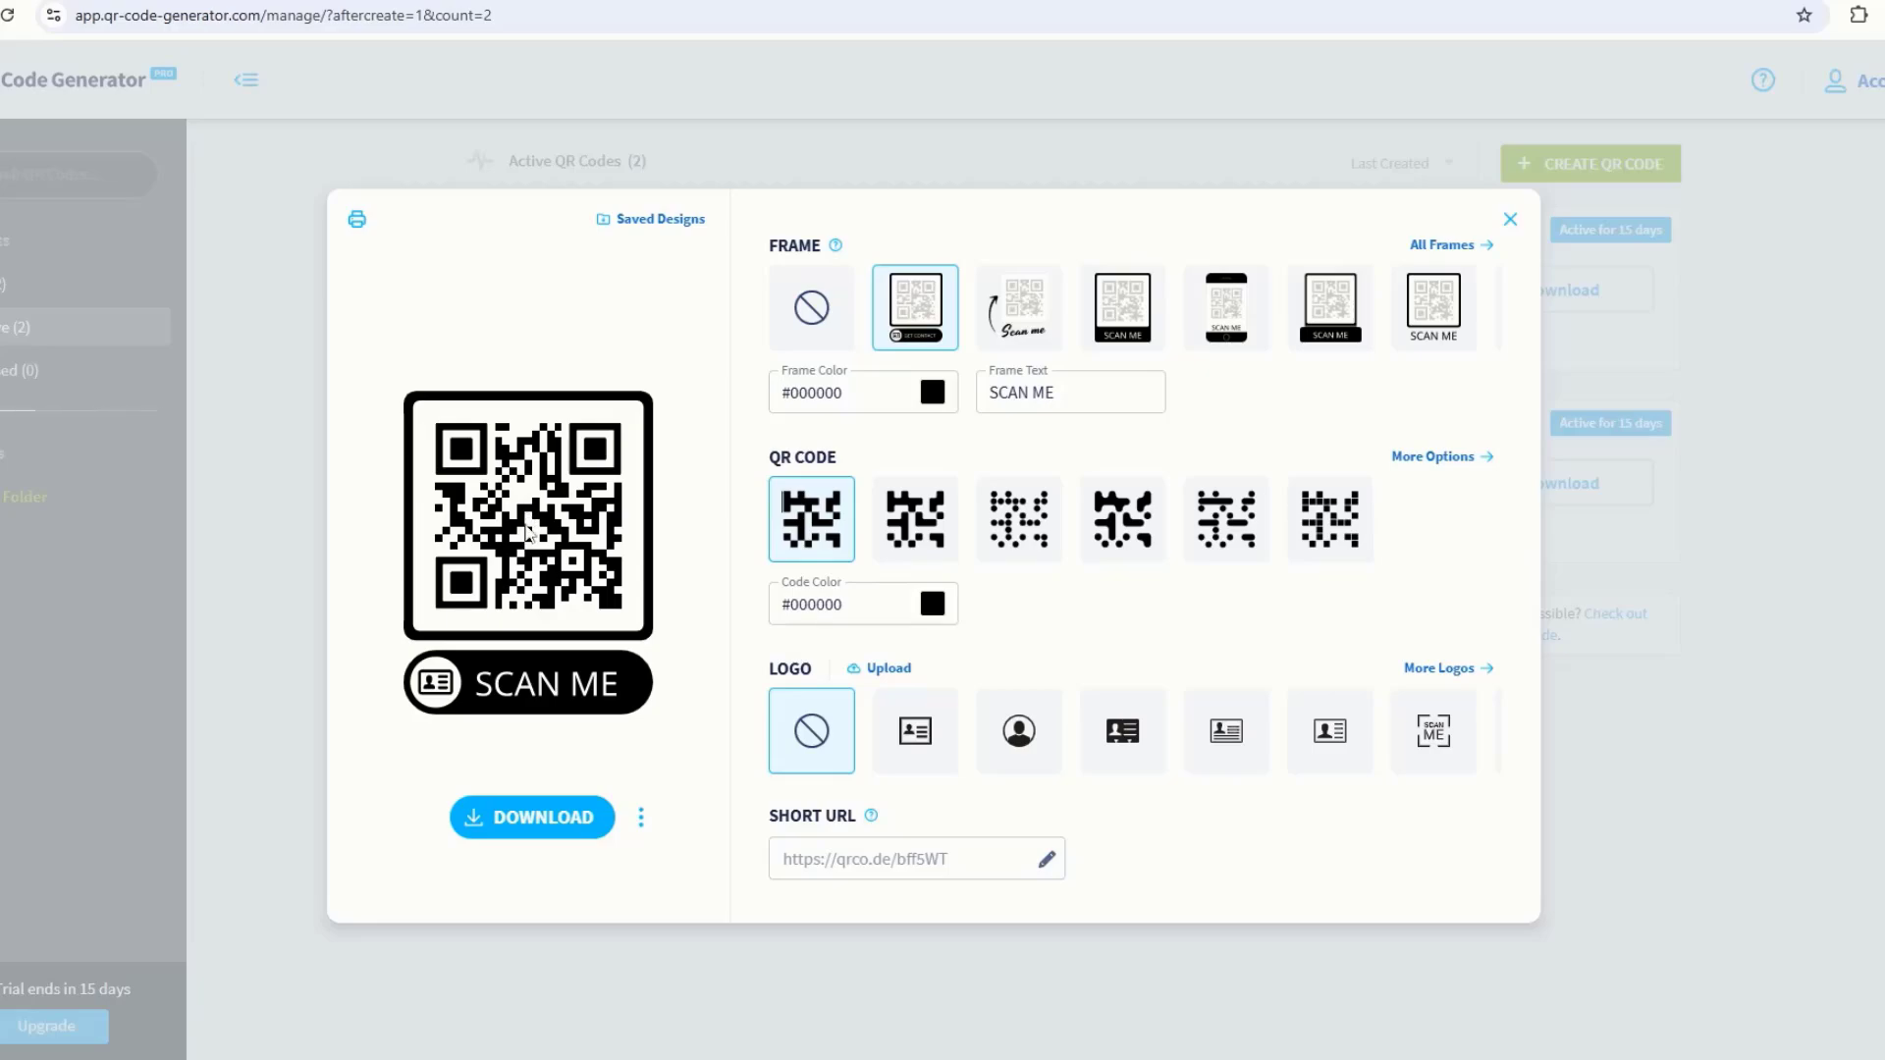
Step: Upload 'Youtube & FB Logo-PNG' from G:\Freelancing\Youtube\Others as the QR code's centre logo
{"action": "left_click", "coordinate": [887, 671]}
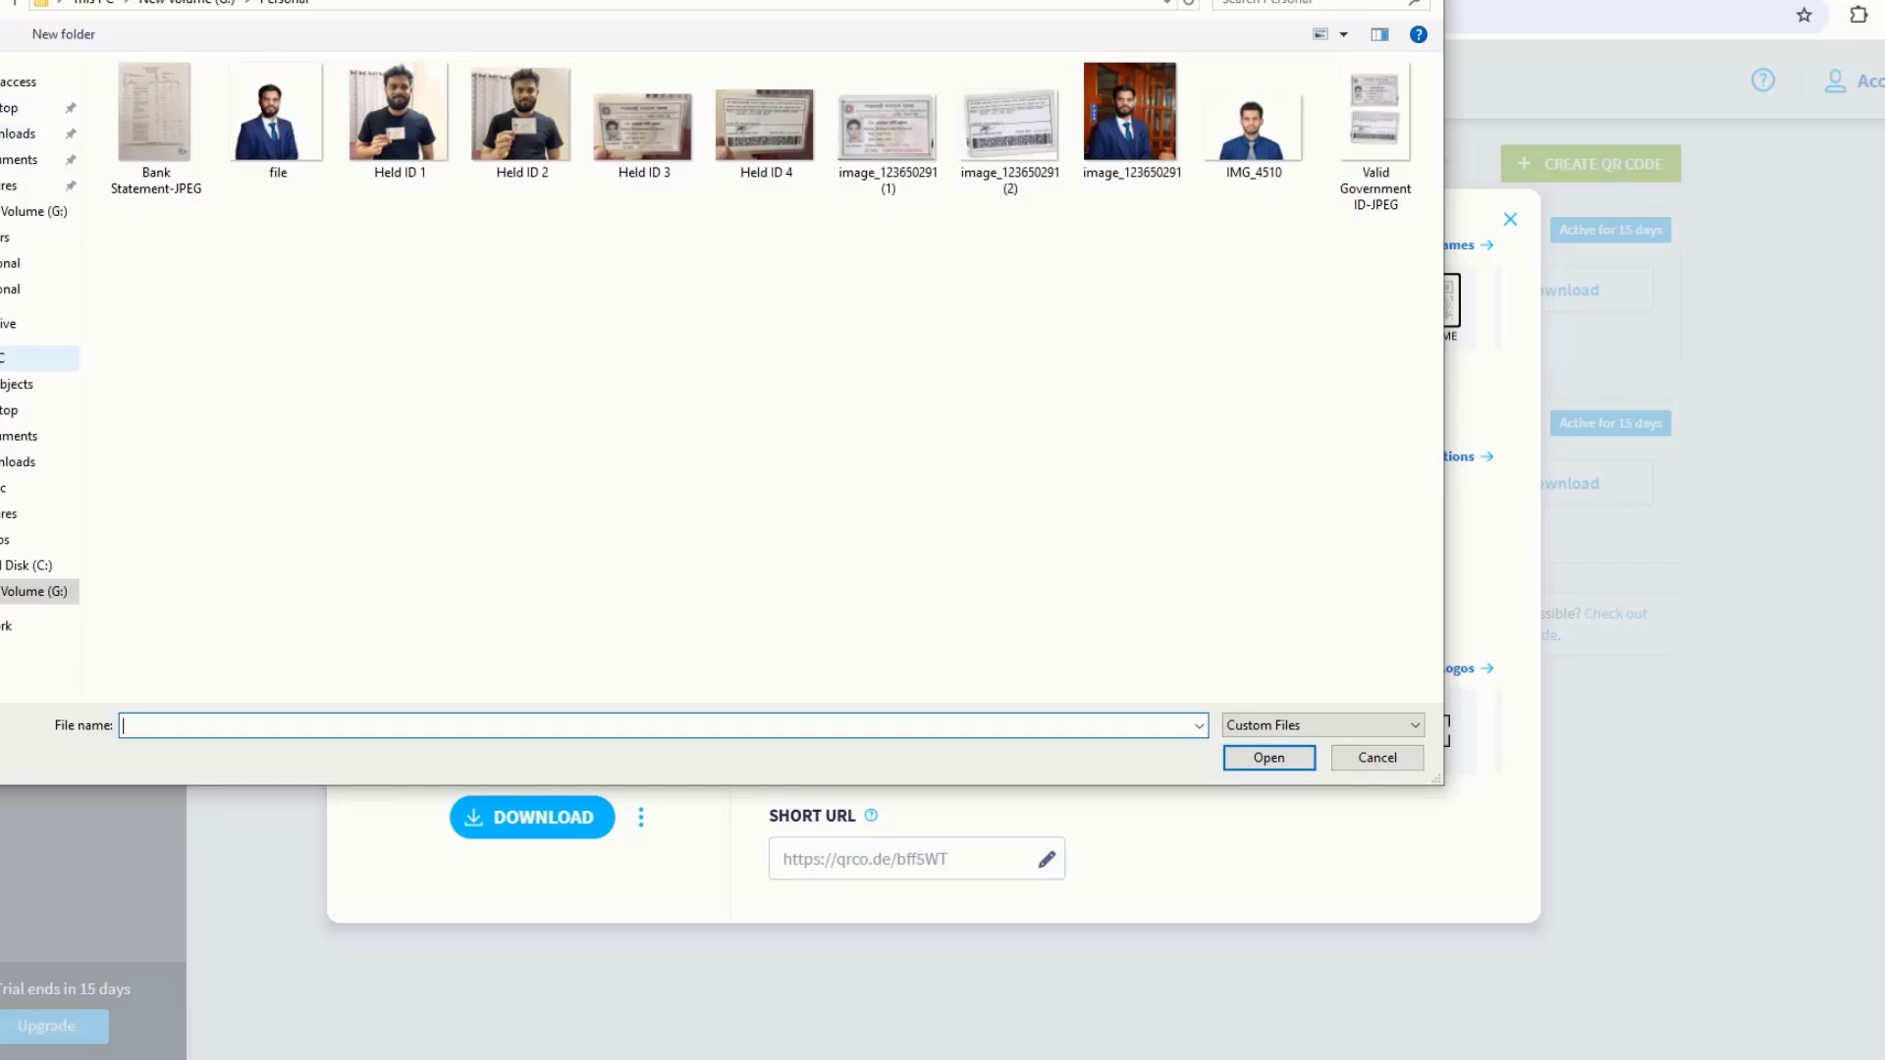
{"action": "left_click", "coordinate": [30, 357]}
{"action": "double_click", "coordinate": [520, 265]}
{"action": "double_click", "coordinate": [156, 118]}
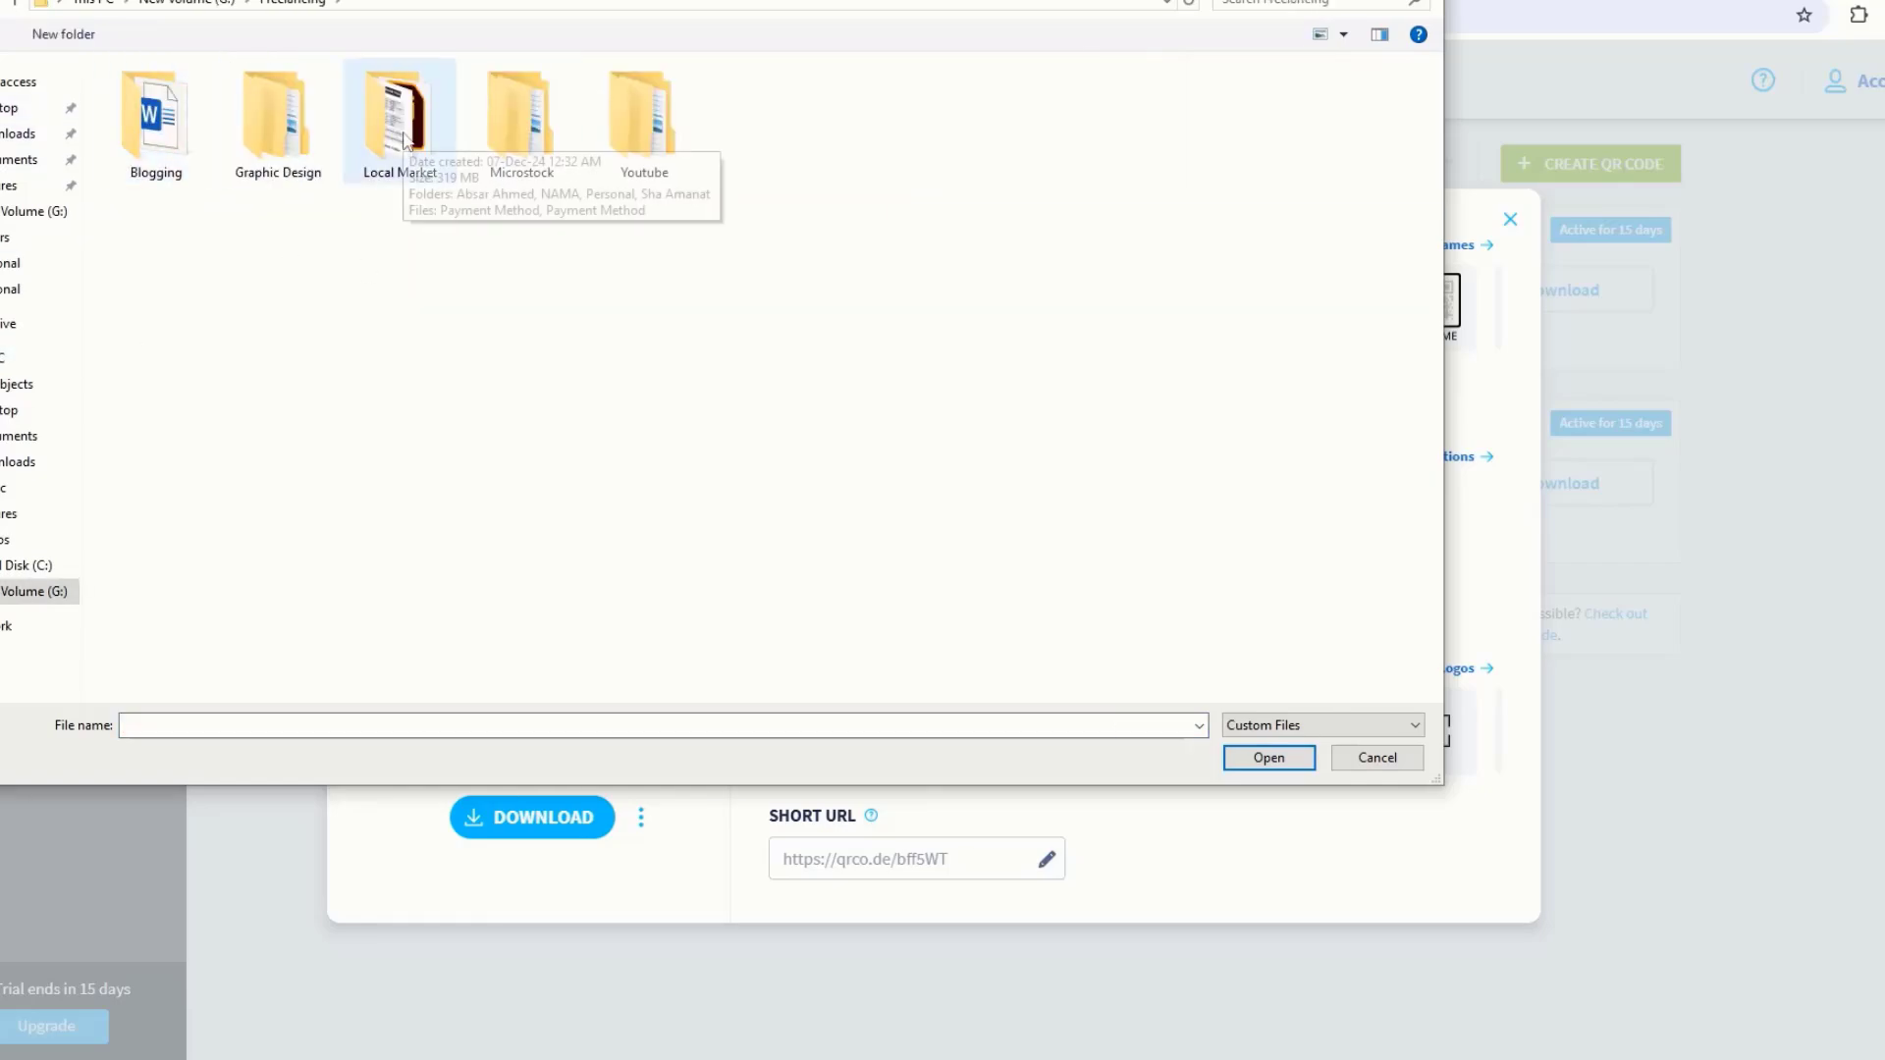
{"action": "double_click", "coordinate": [644, 118]}
{"action": "double_click", "coordinate": [278, 123]}
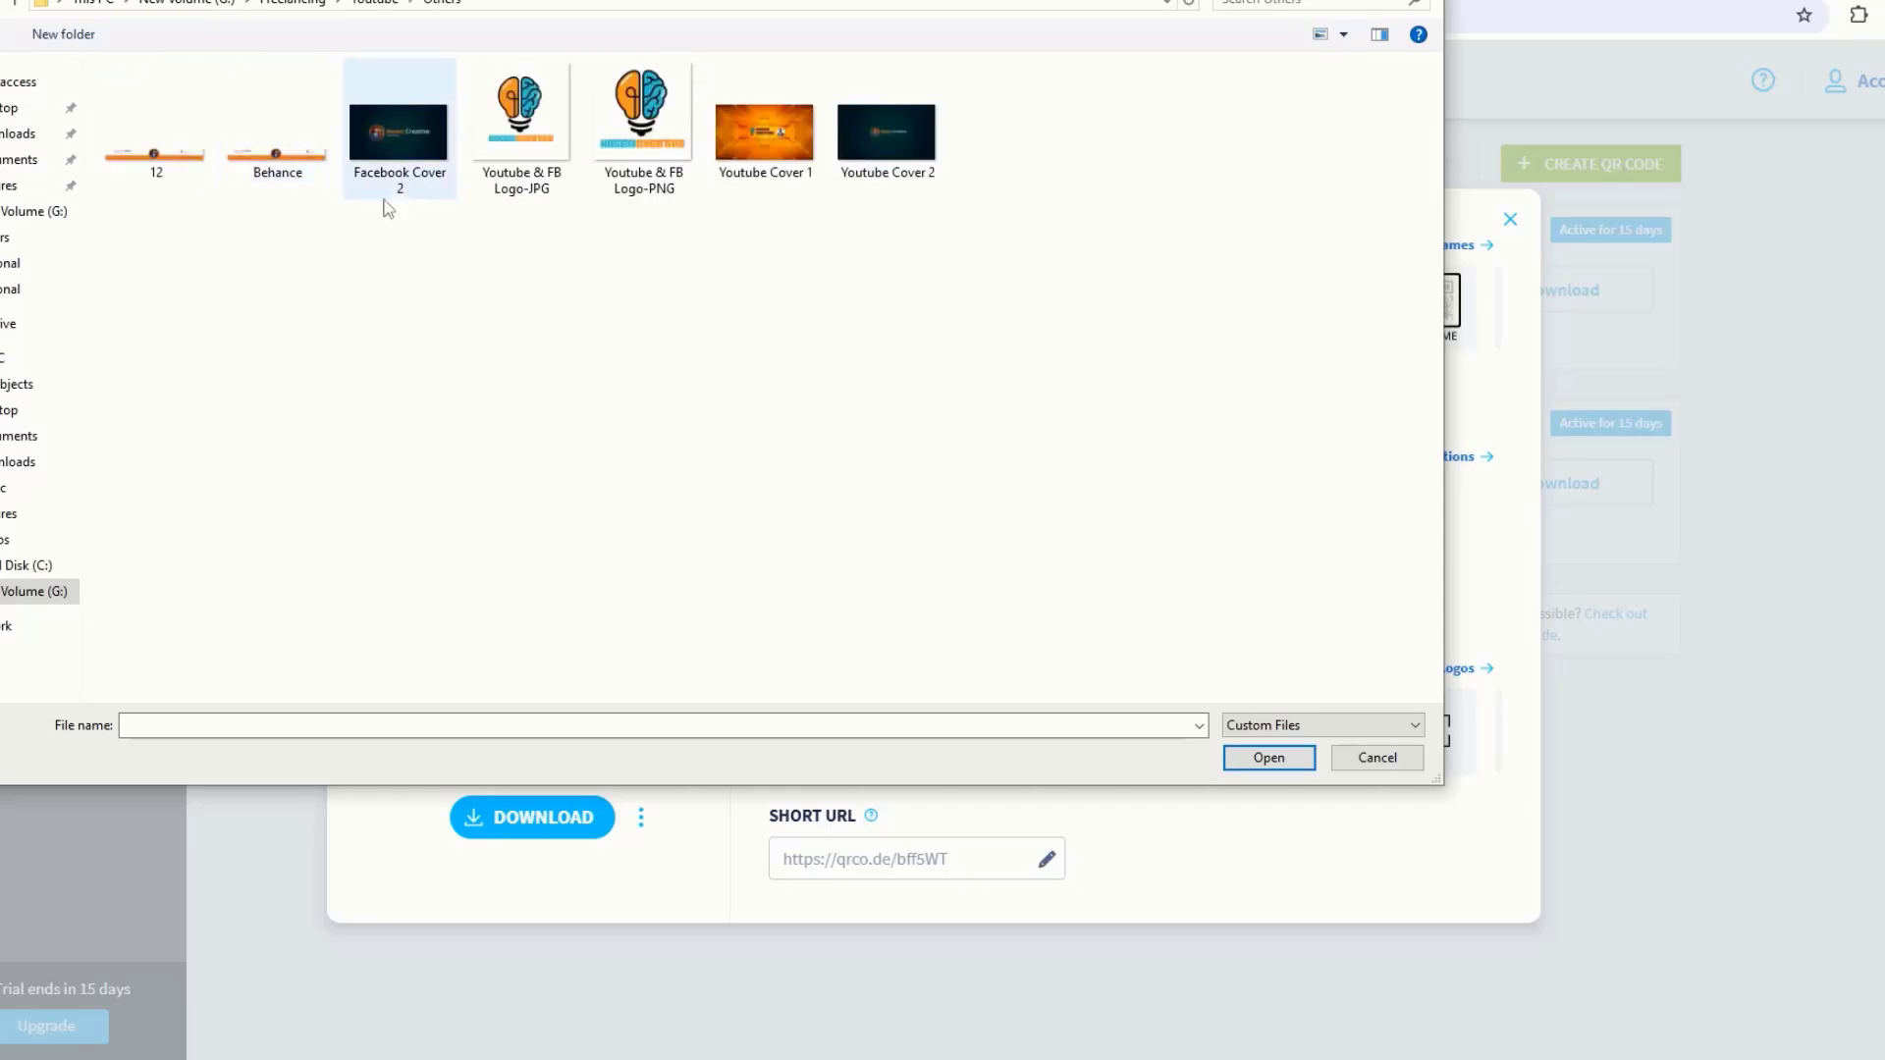
{"action": "left_click", "coordinate": [638, 147]}
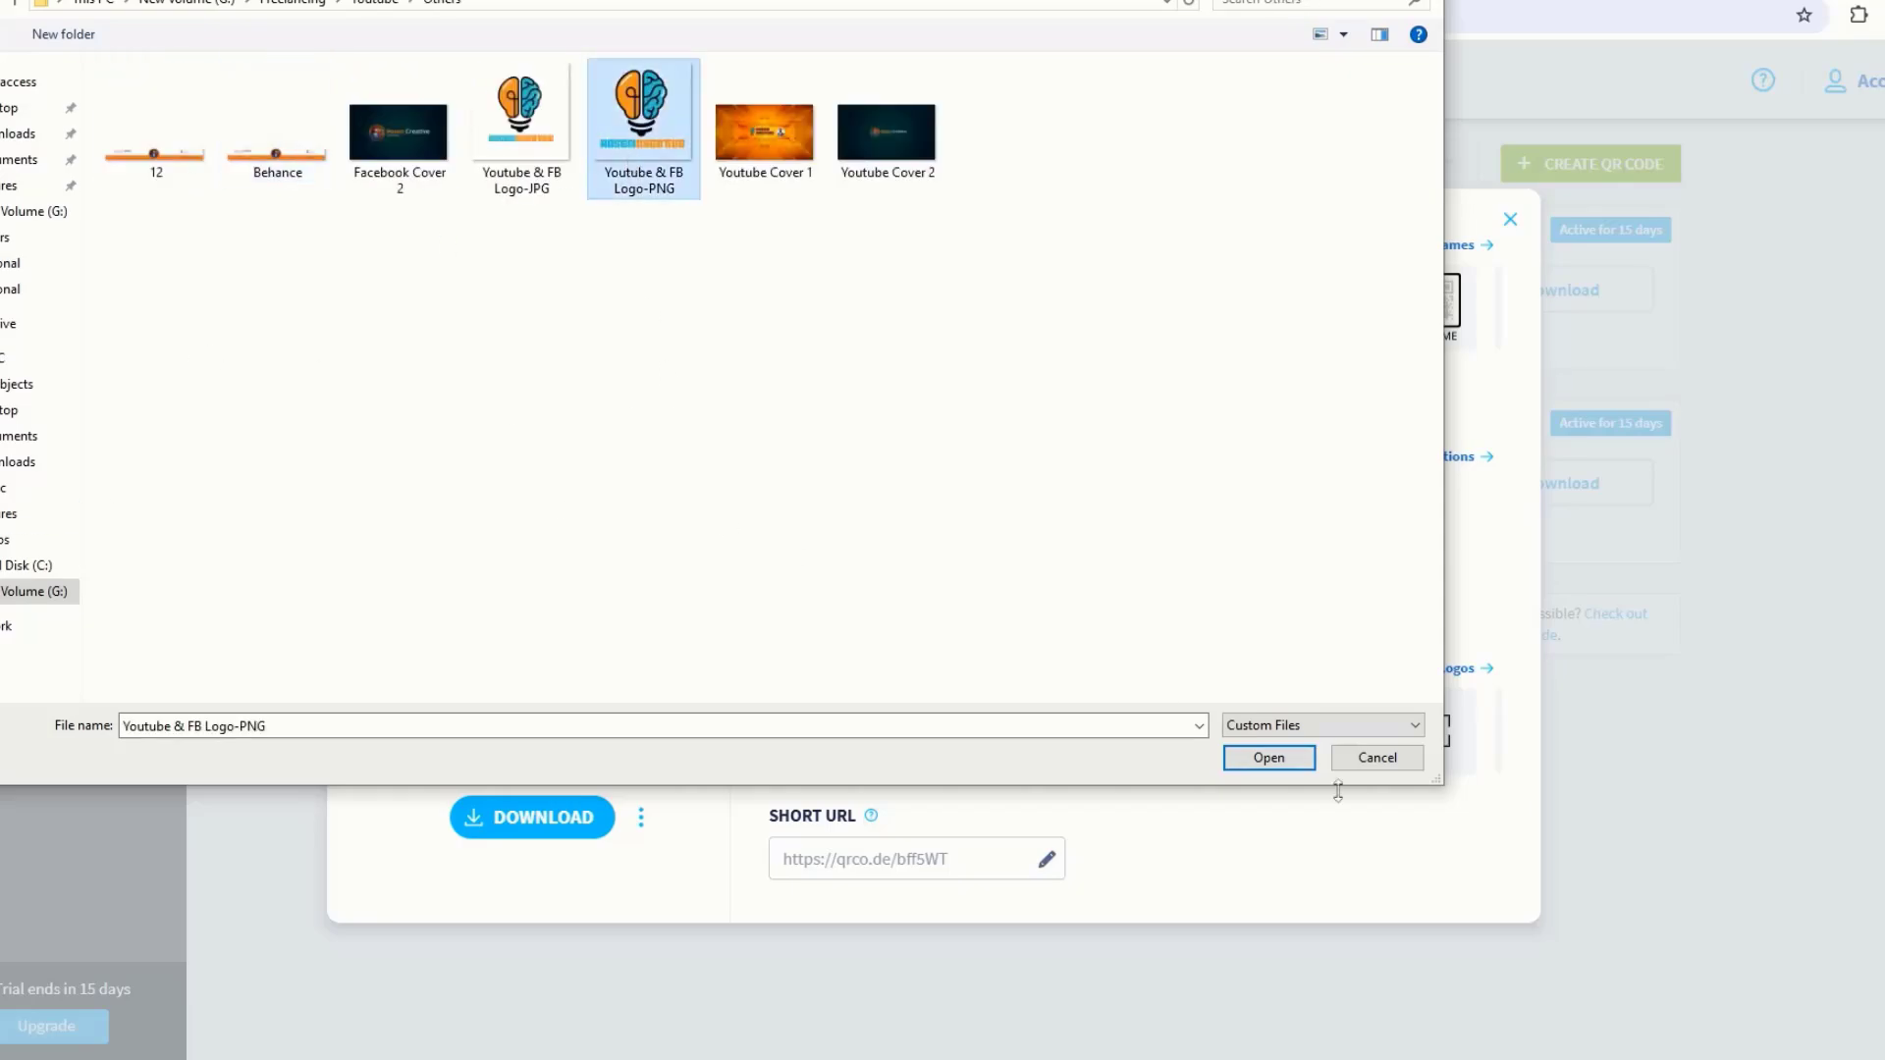
{"action": "left_click", "coordinate": [1277, 762]}
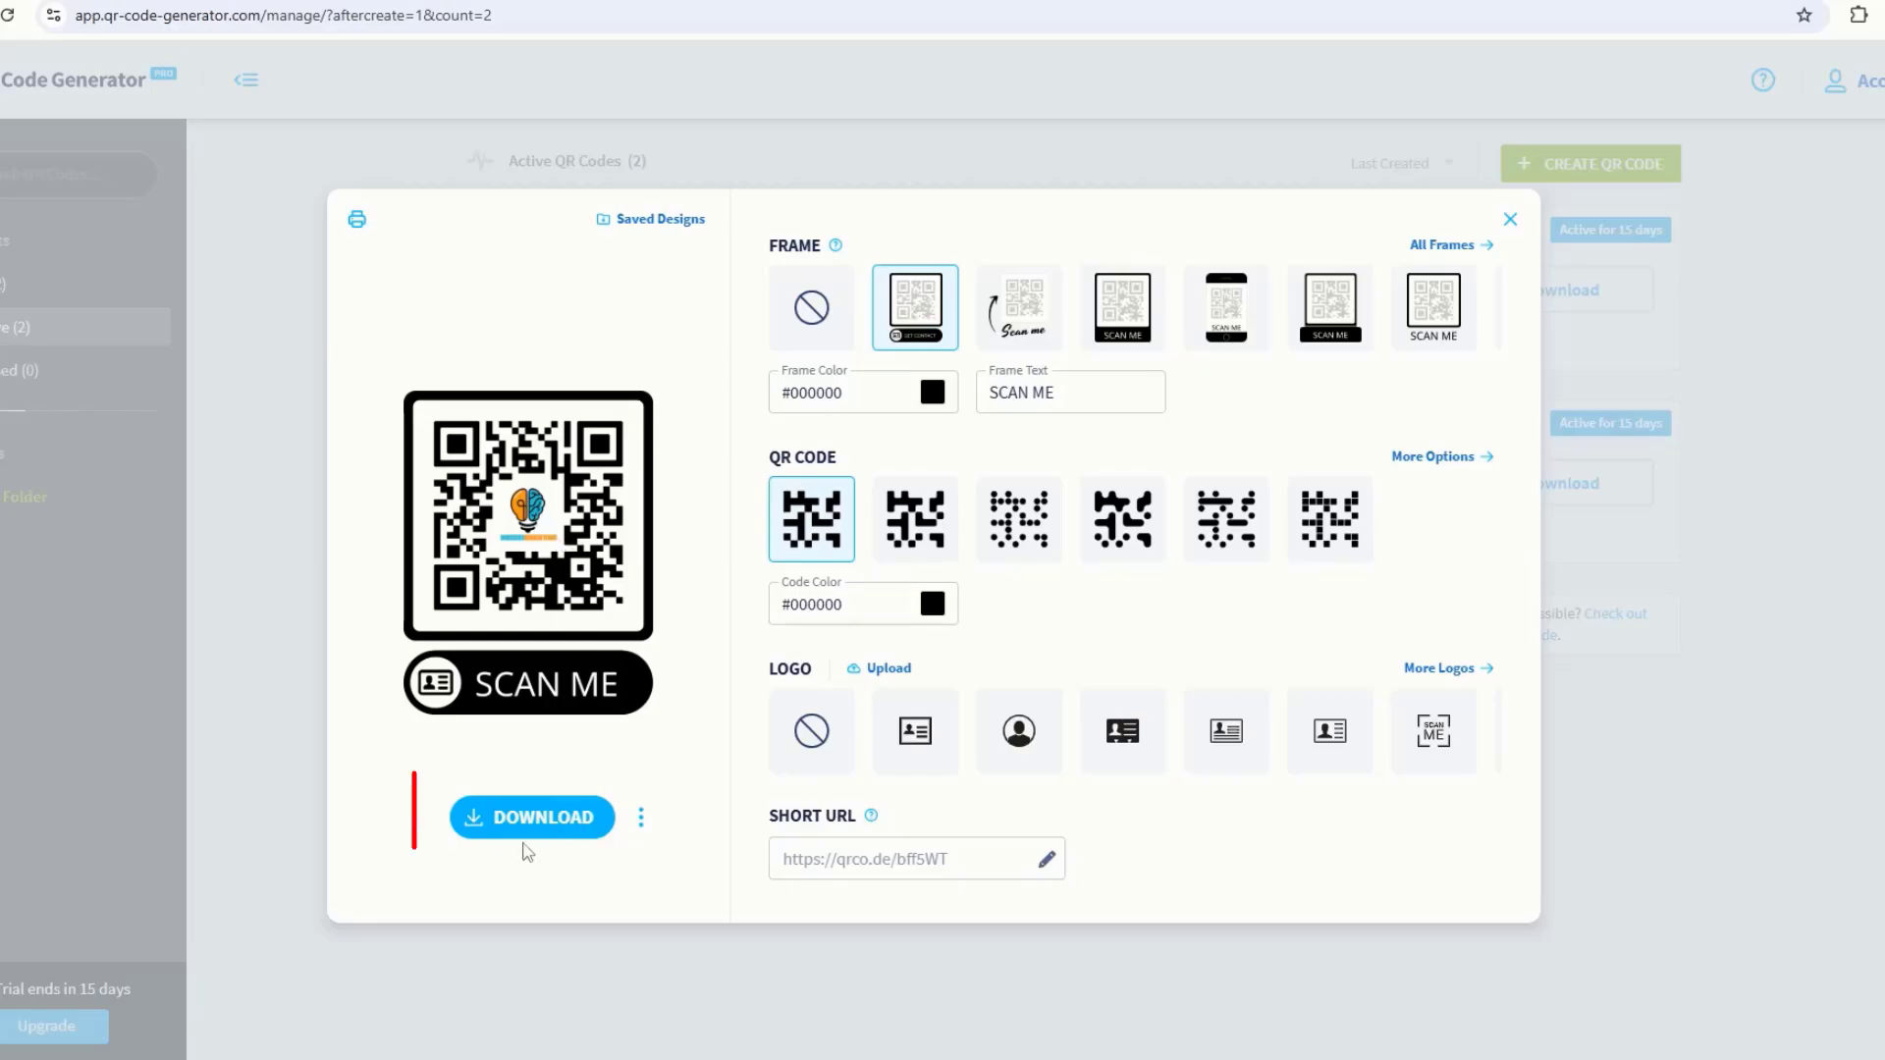
Step: Download the QR code as My_V-Card.png and open the downloaded image
{"action": "left_click", "coordinate": [527, 824]}
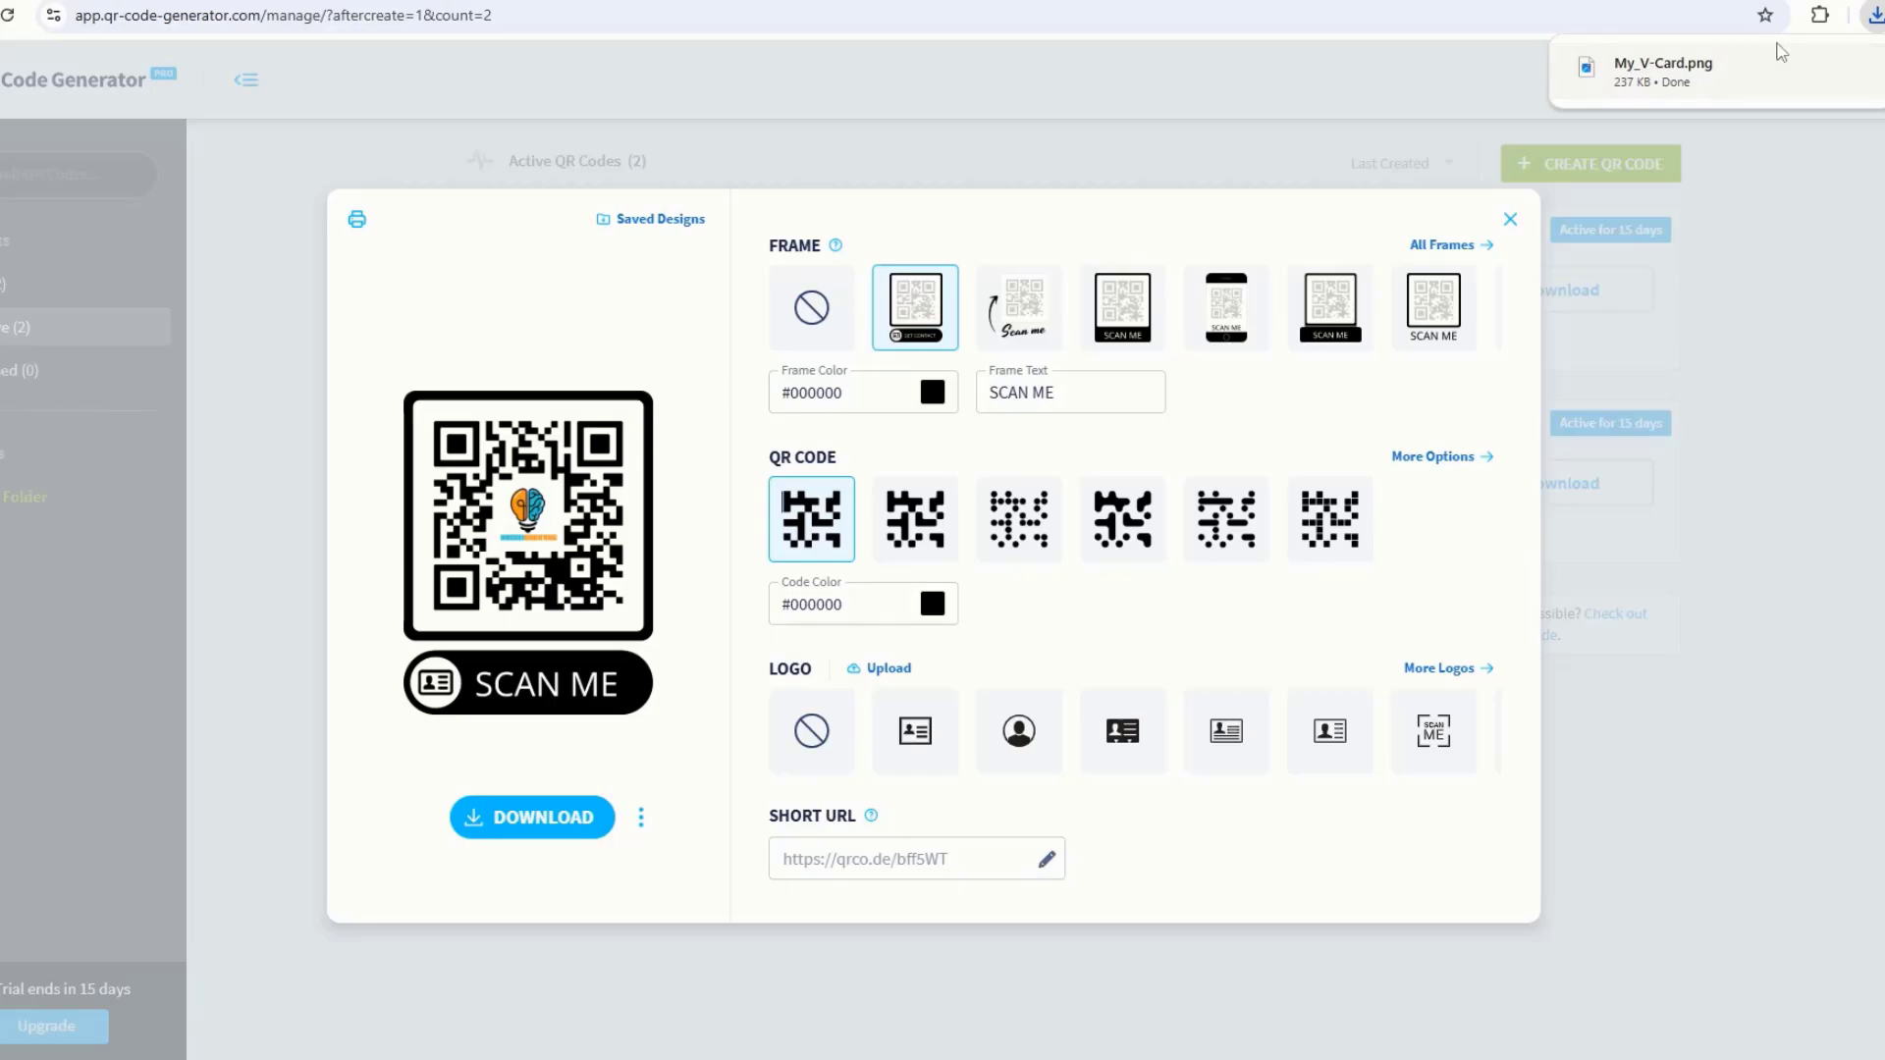
{"action": "left_click", "coordinate": [1721, 72]}
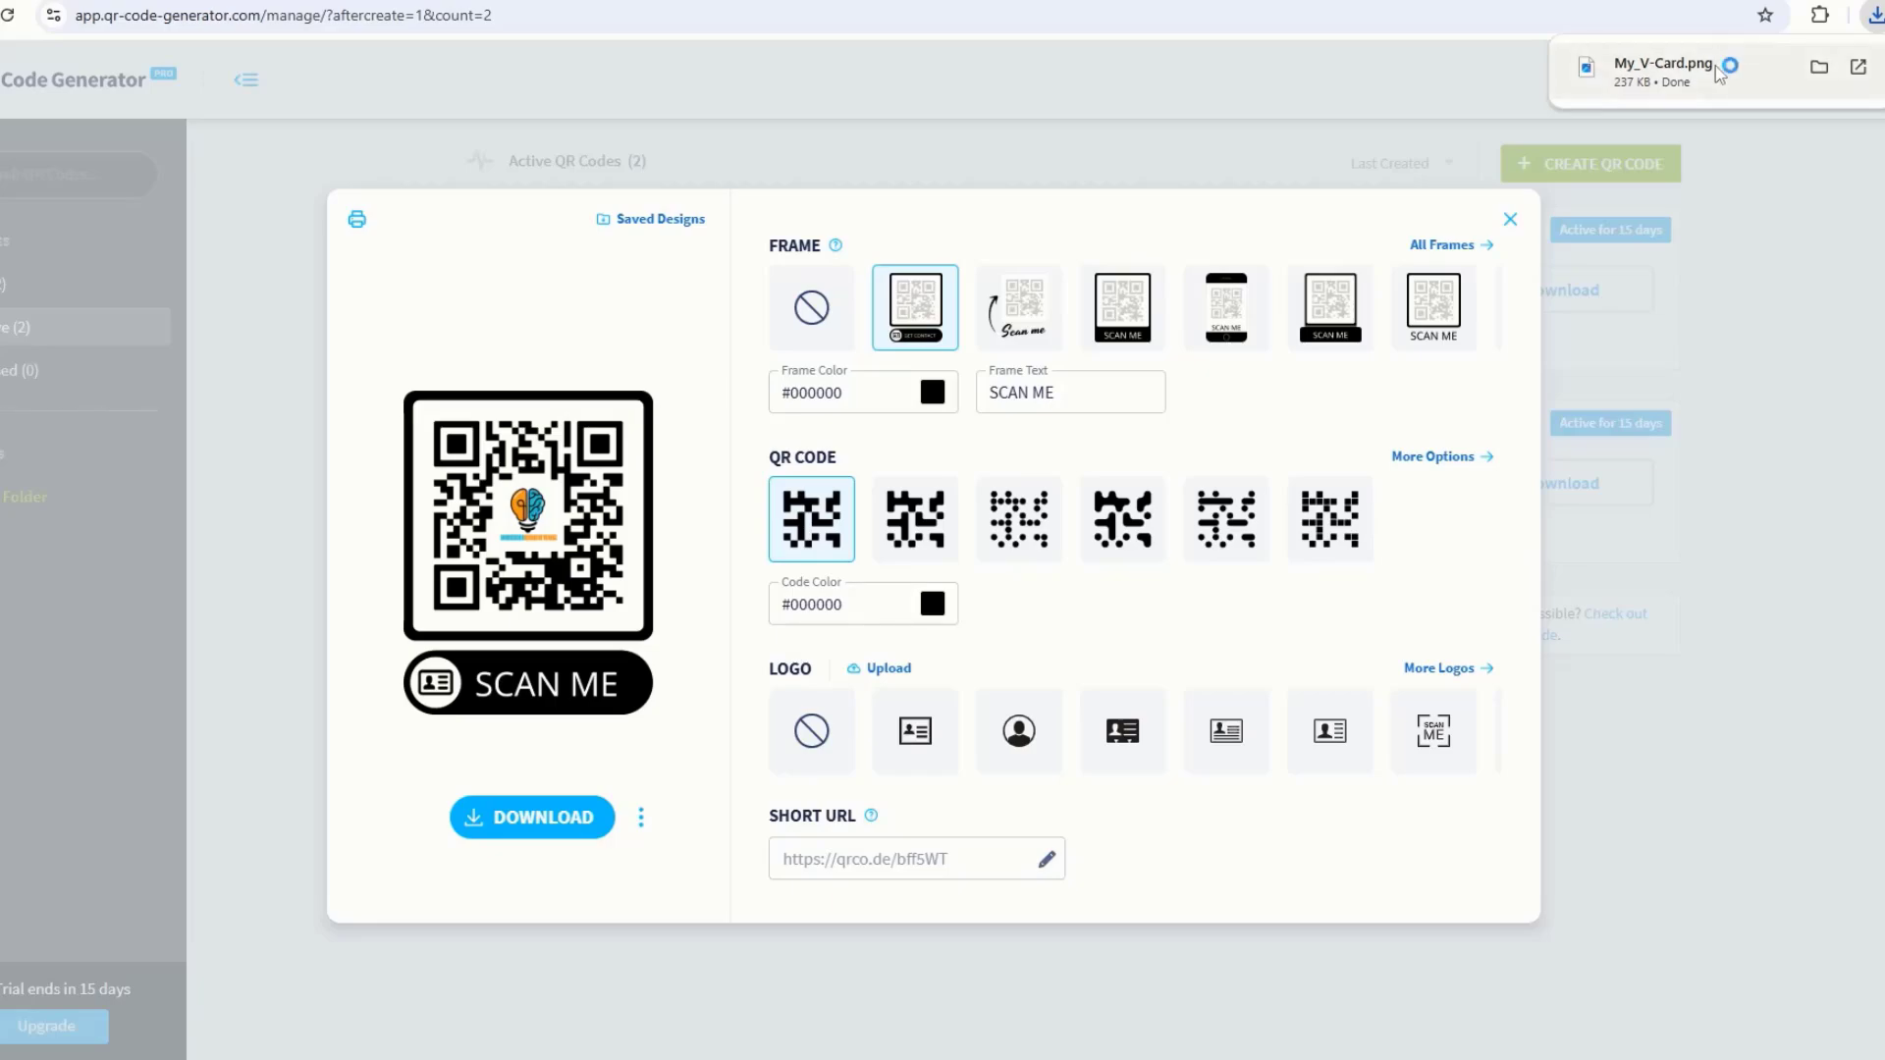